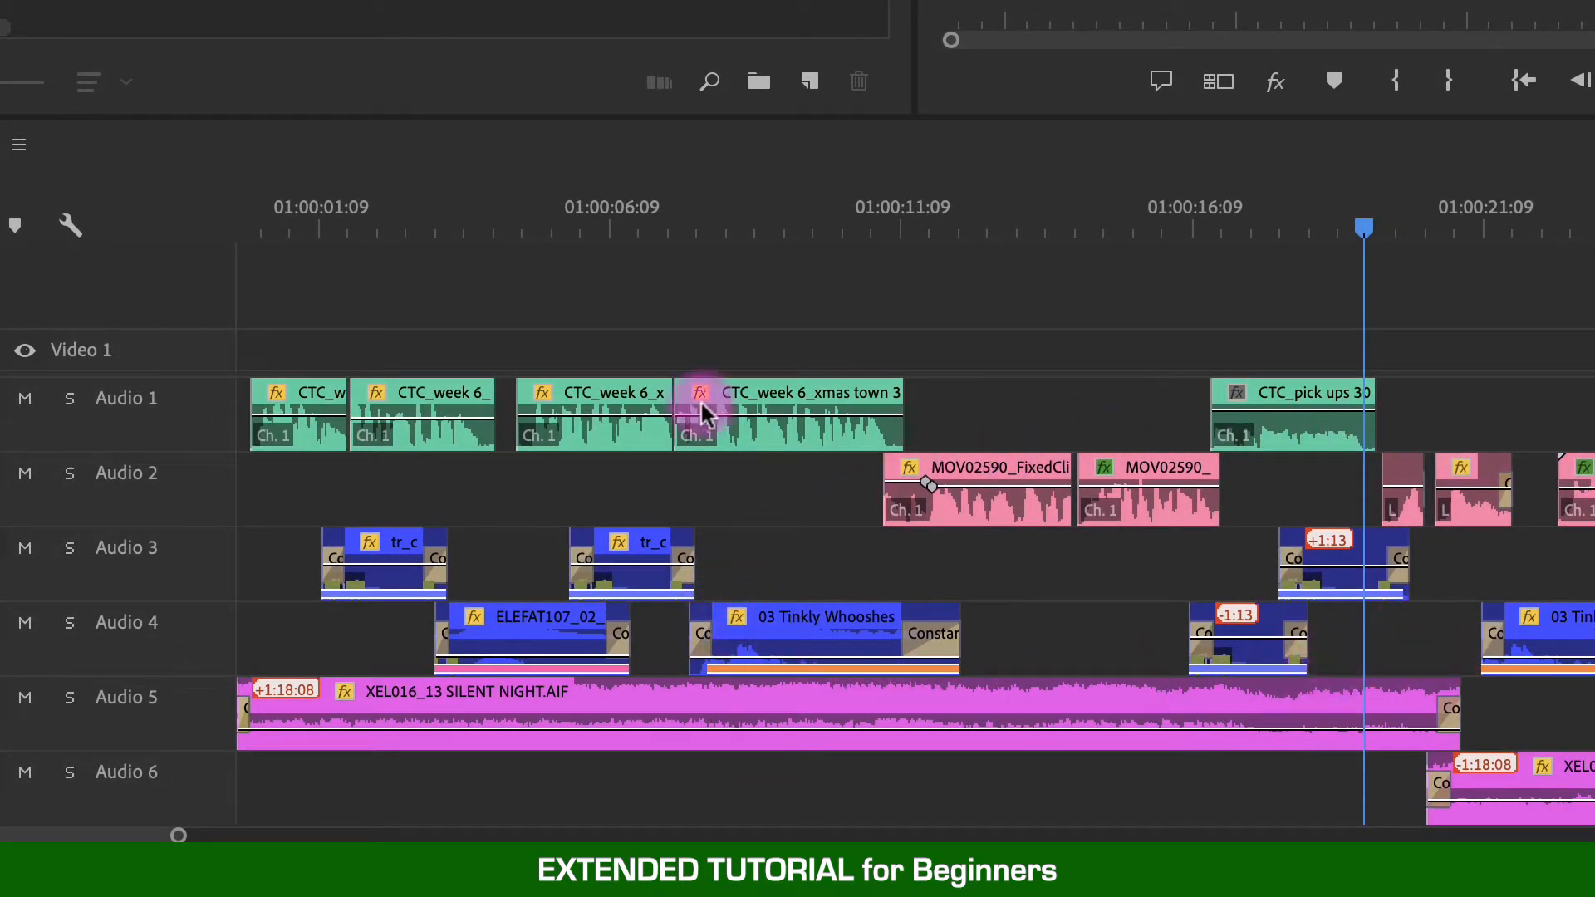
# - Select clips across the audio tracks to review what each track holds
pyautogui.click(588, 415)
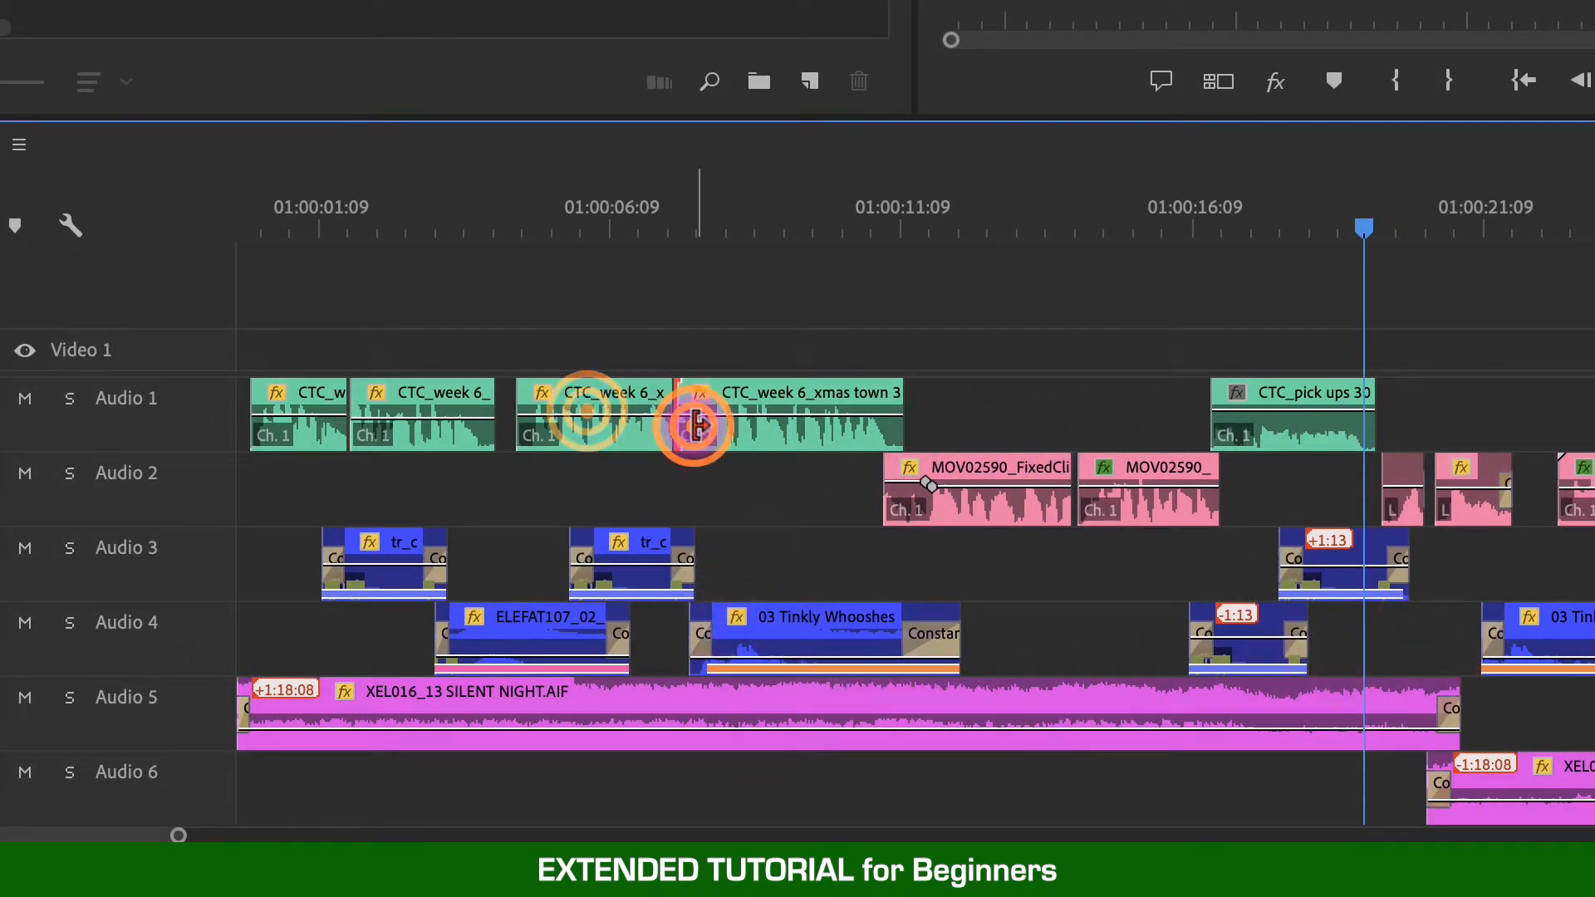
pyautogui.click(751, 426)
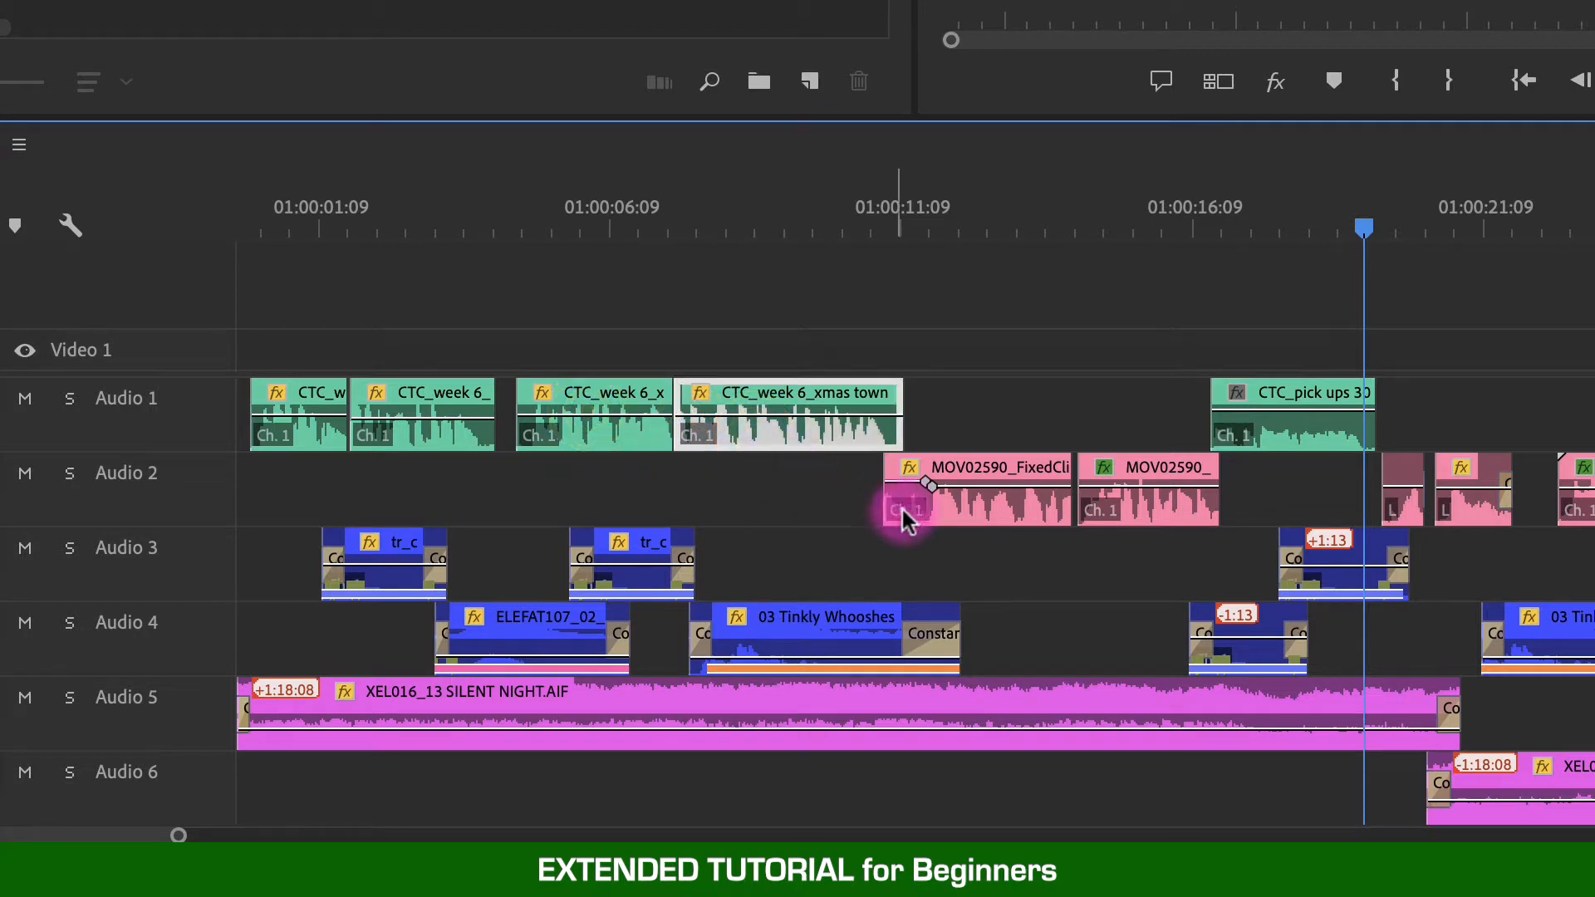
pyautogui.click(1005, 512)
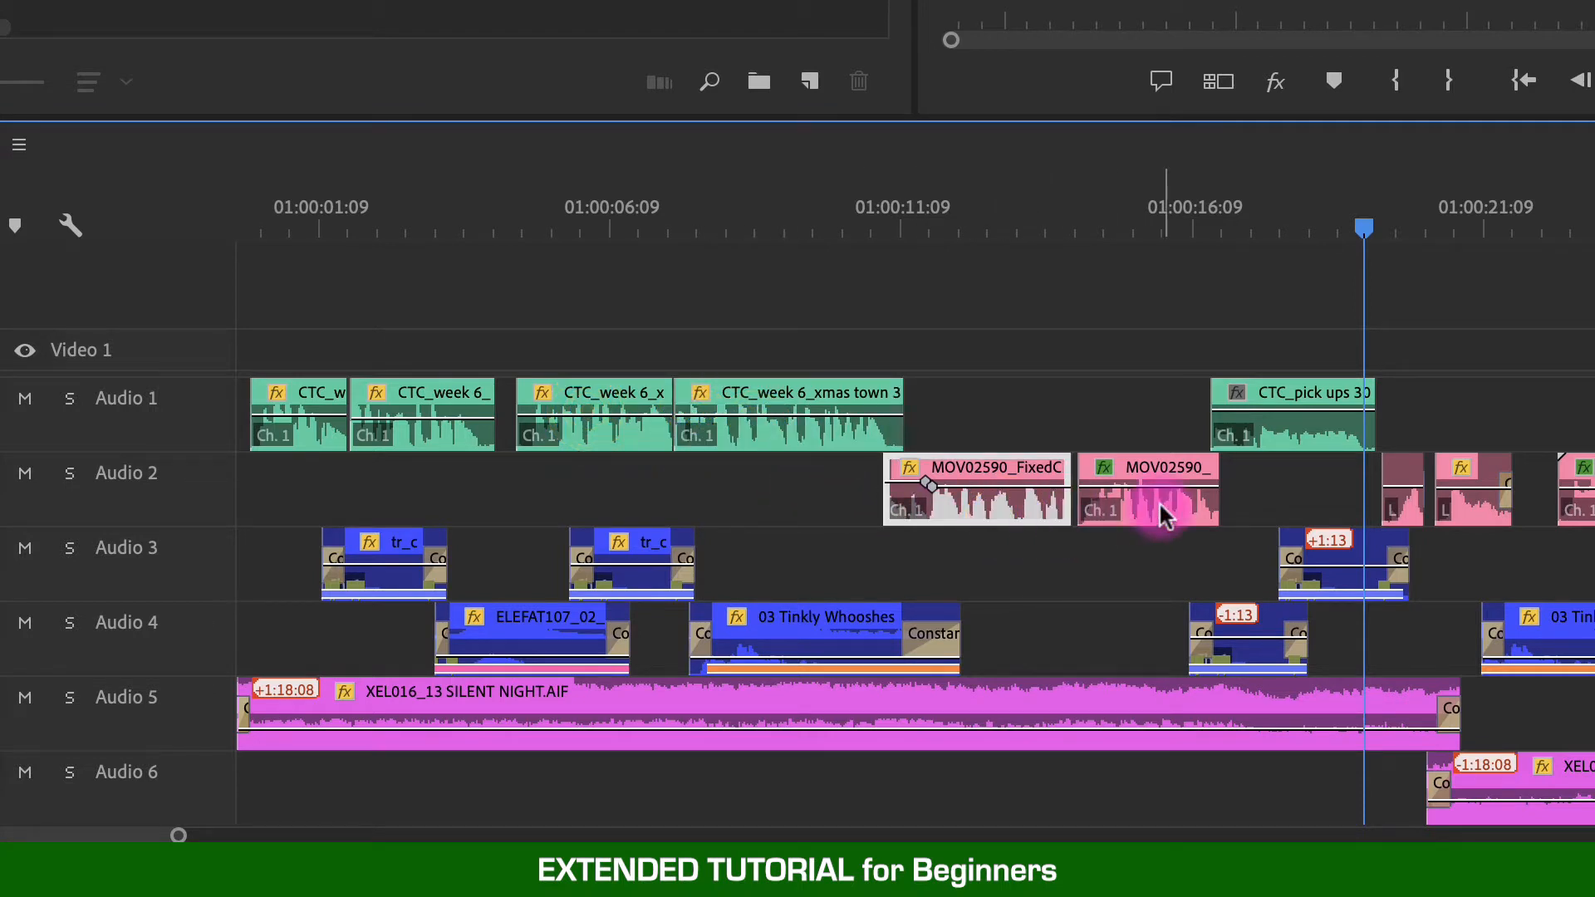
pyautogui.moveTo(782, 545); pyautogui.dragTo(1470, 634)
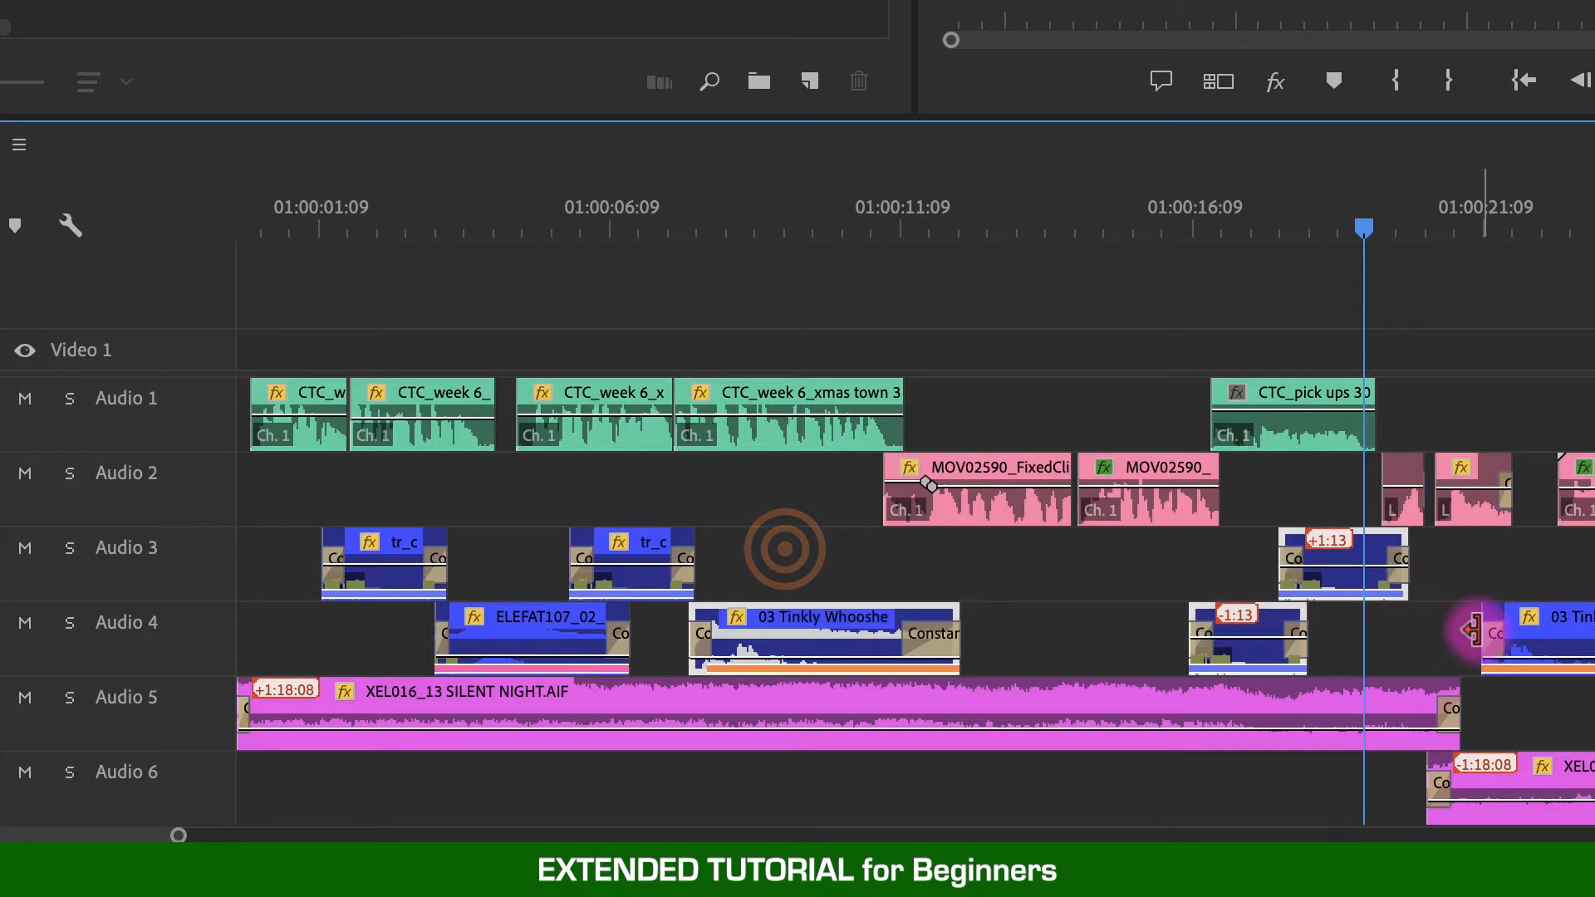
pyautogui.click(1537, 729)
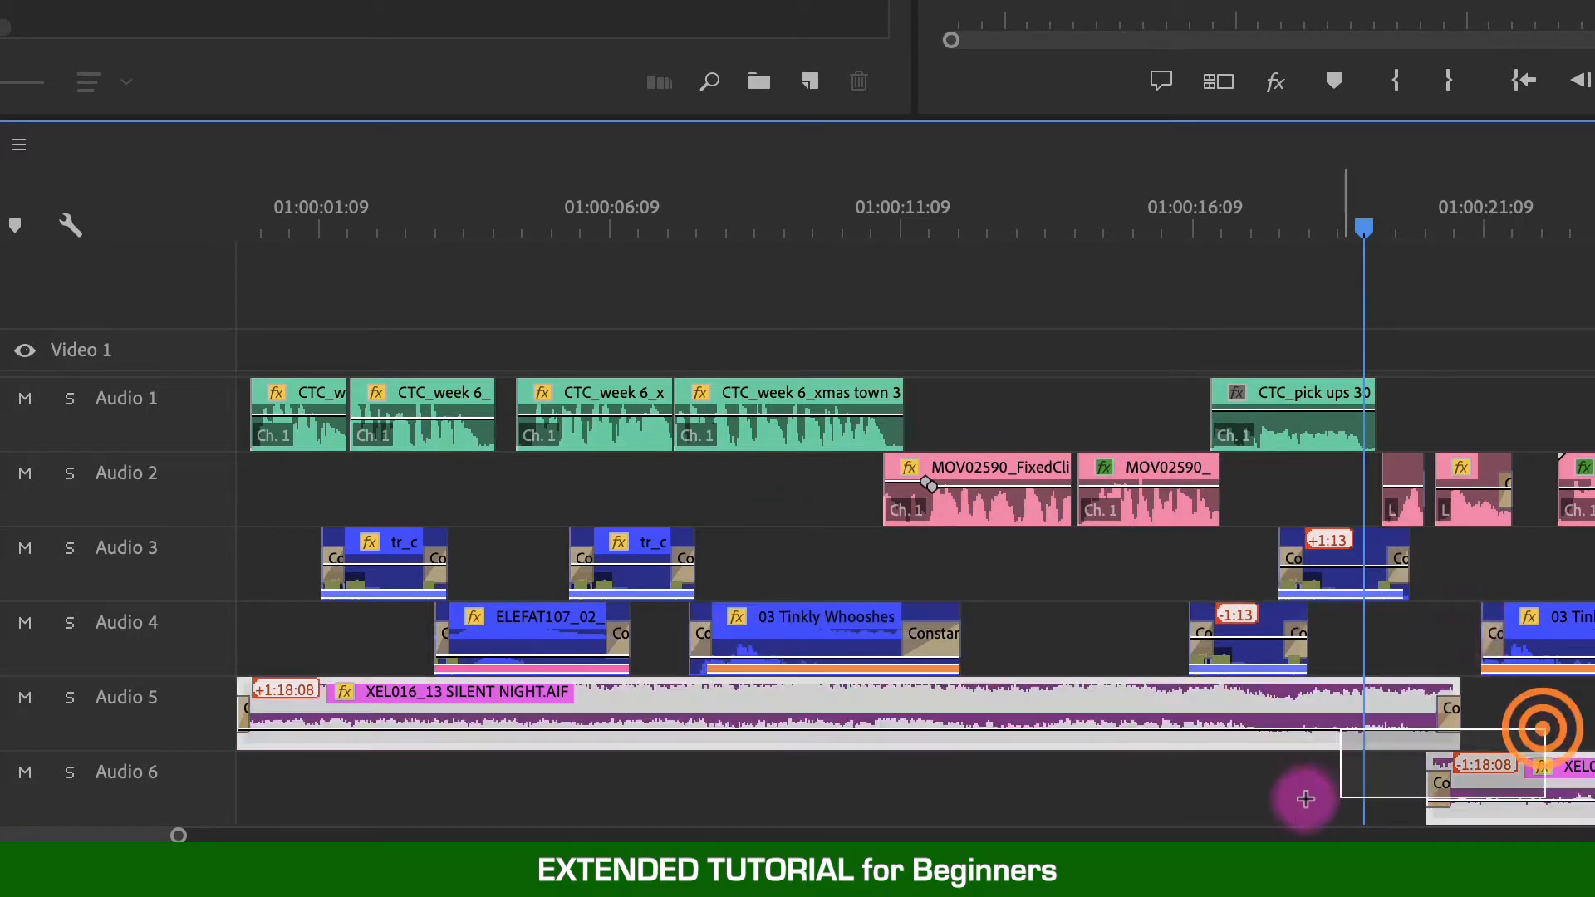
pyautogui.click(1294, 806)
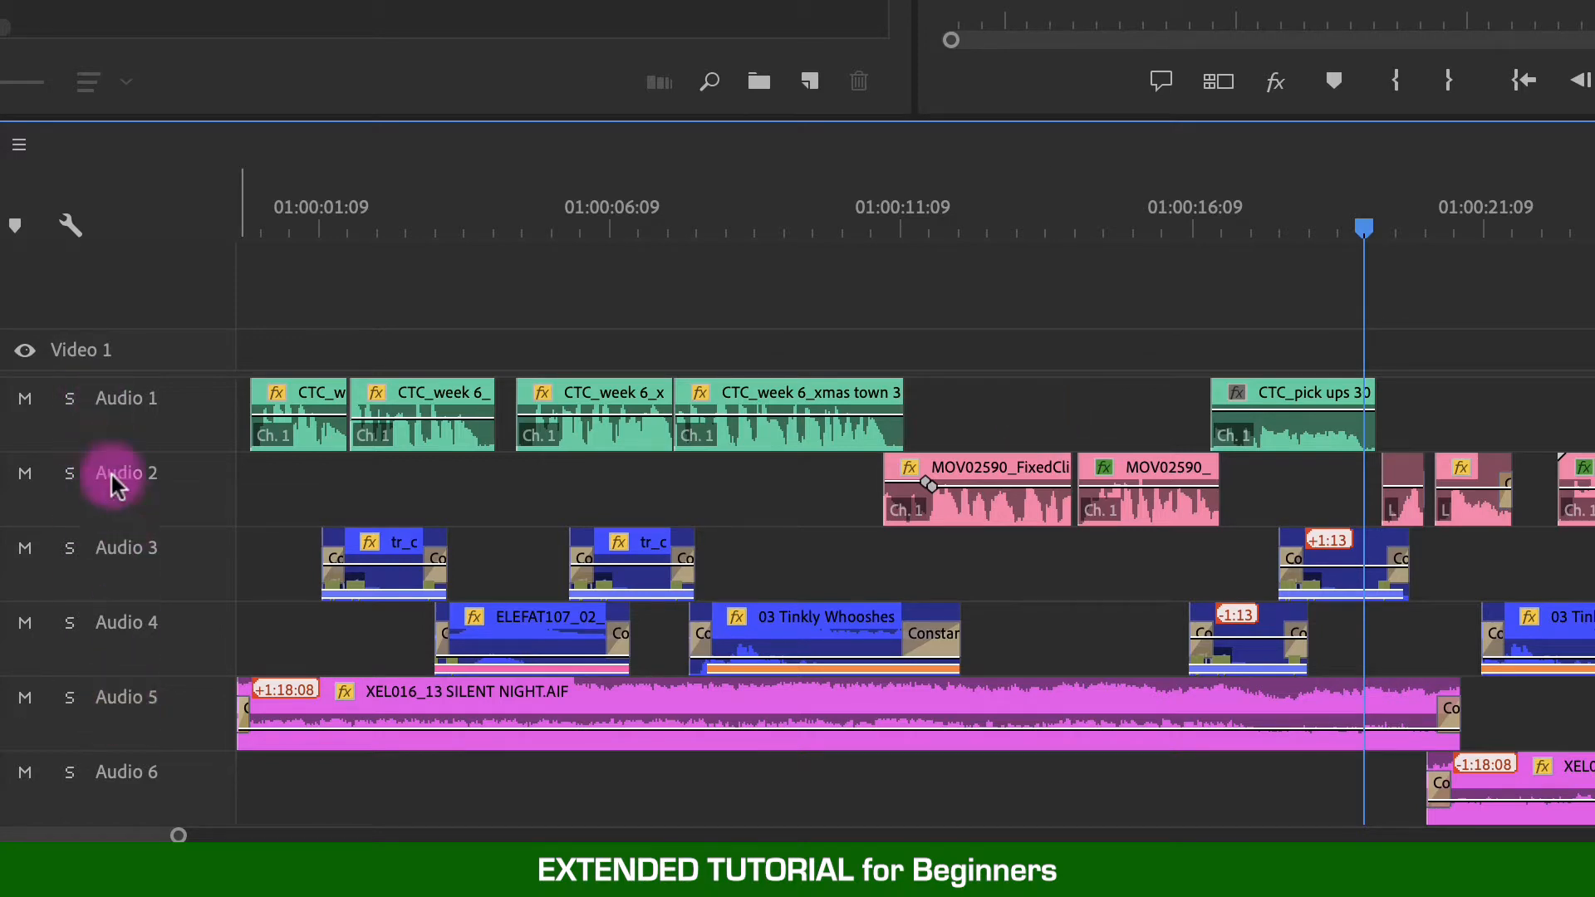
# - Rename the Audio 1 and Audio 2 tracks as VO and CAM
pyautogui.rightClick(140, 417)
pyautogui.click(154, 425)
pyautogui.write('VO')
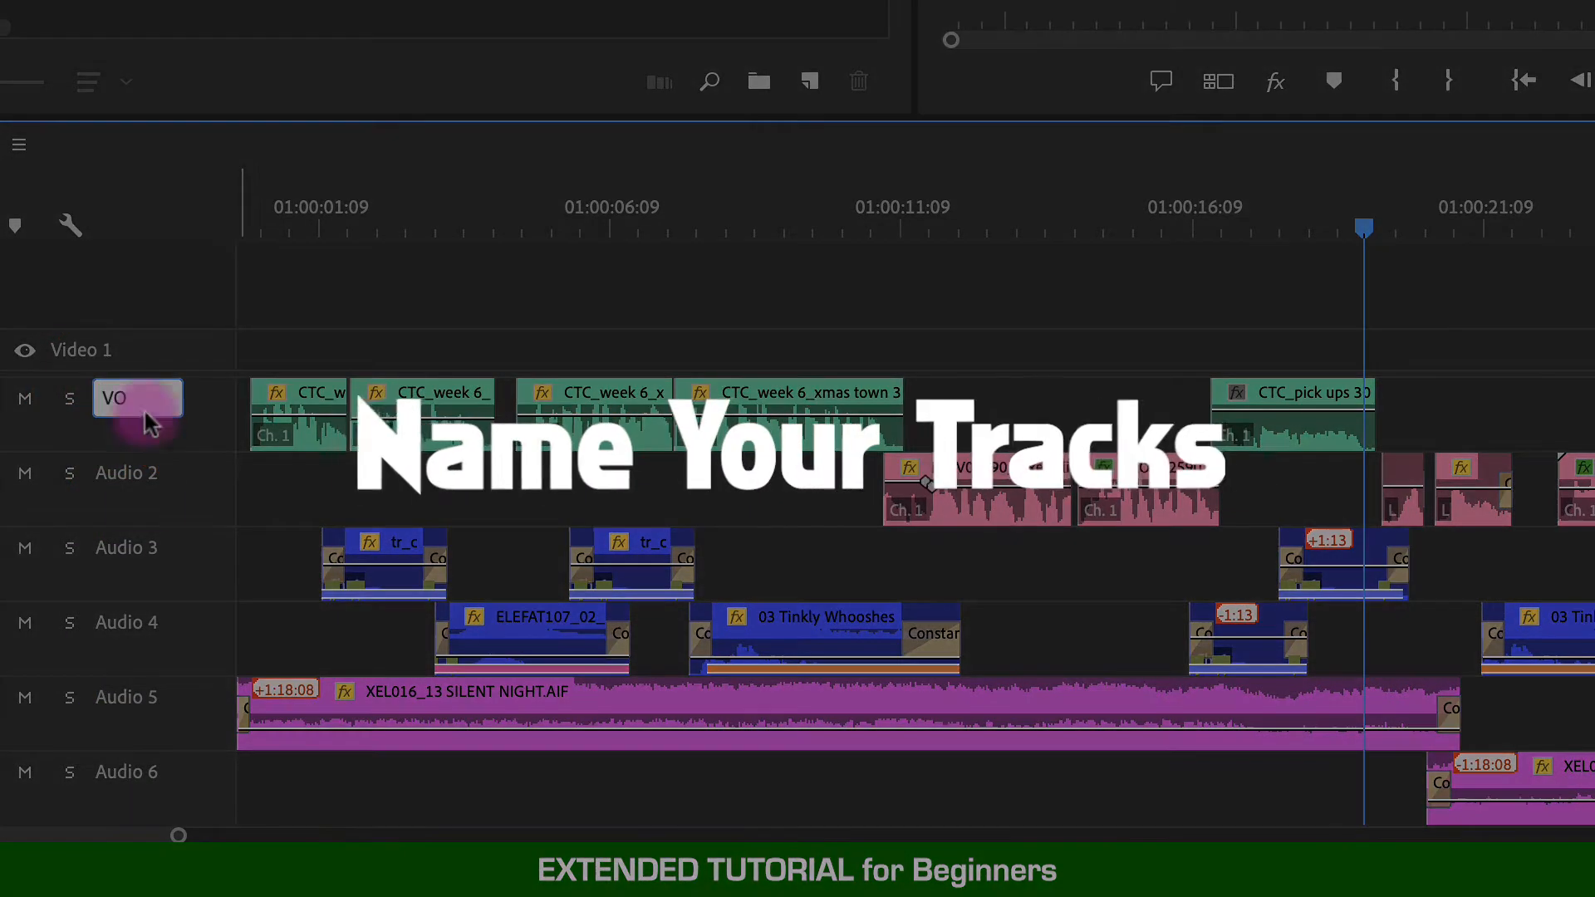
pyautogui.rightClick(133, 480)
pyautogui.click(148, 495)
pyautogui.write('CAM')
pyautogui.click(308, 570)
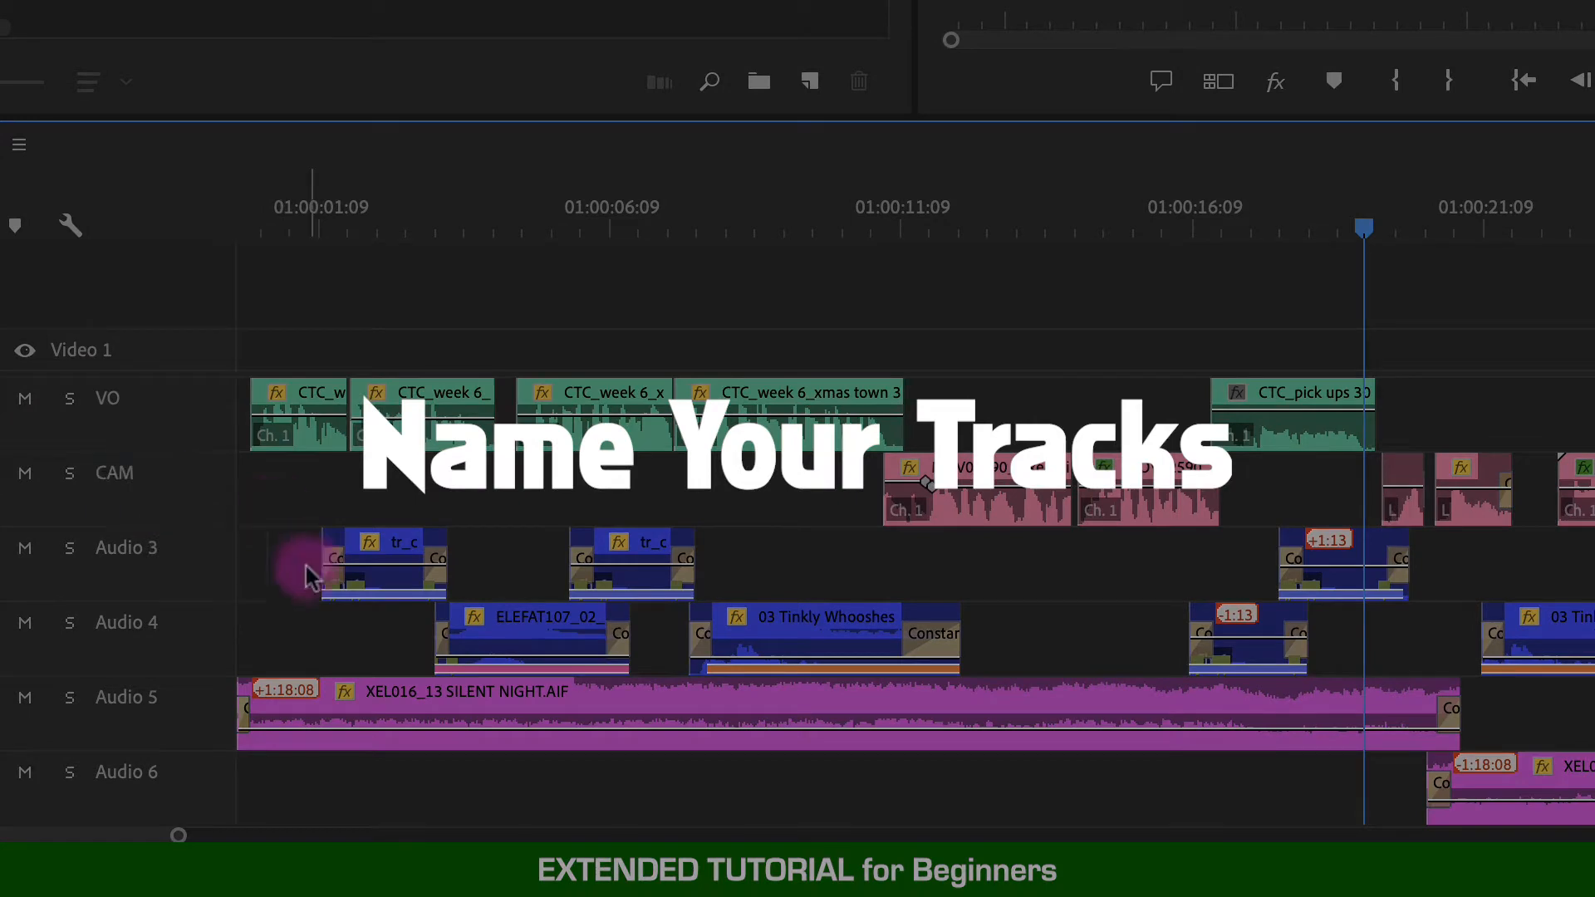
# - Rename the Audio 3 and Audio 4 tracks as SFX 1 and SFX 2
pyautogui.rightClick(173, 566)
pyautogui.click(210, 589)
pyautogui.write('SFX 1')
pyautogui.rightClick(124, 617)
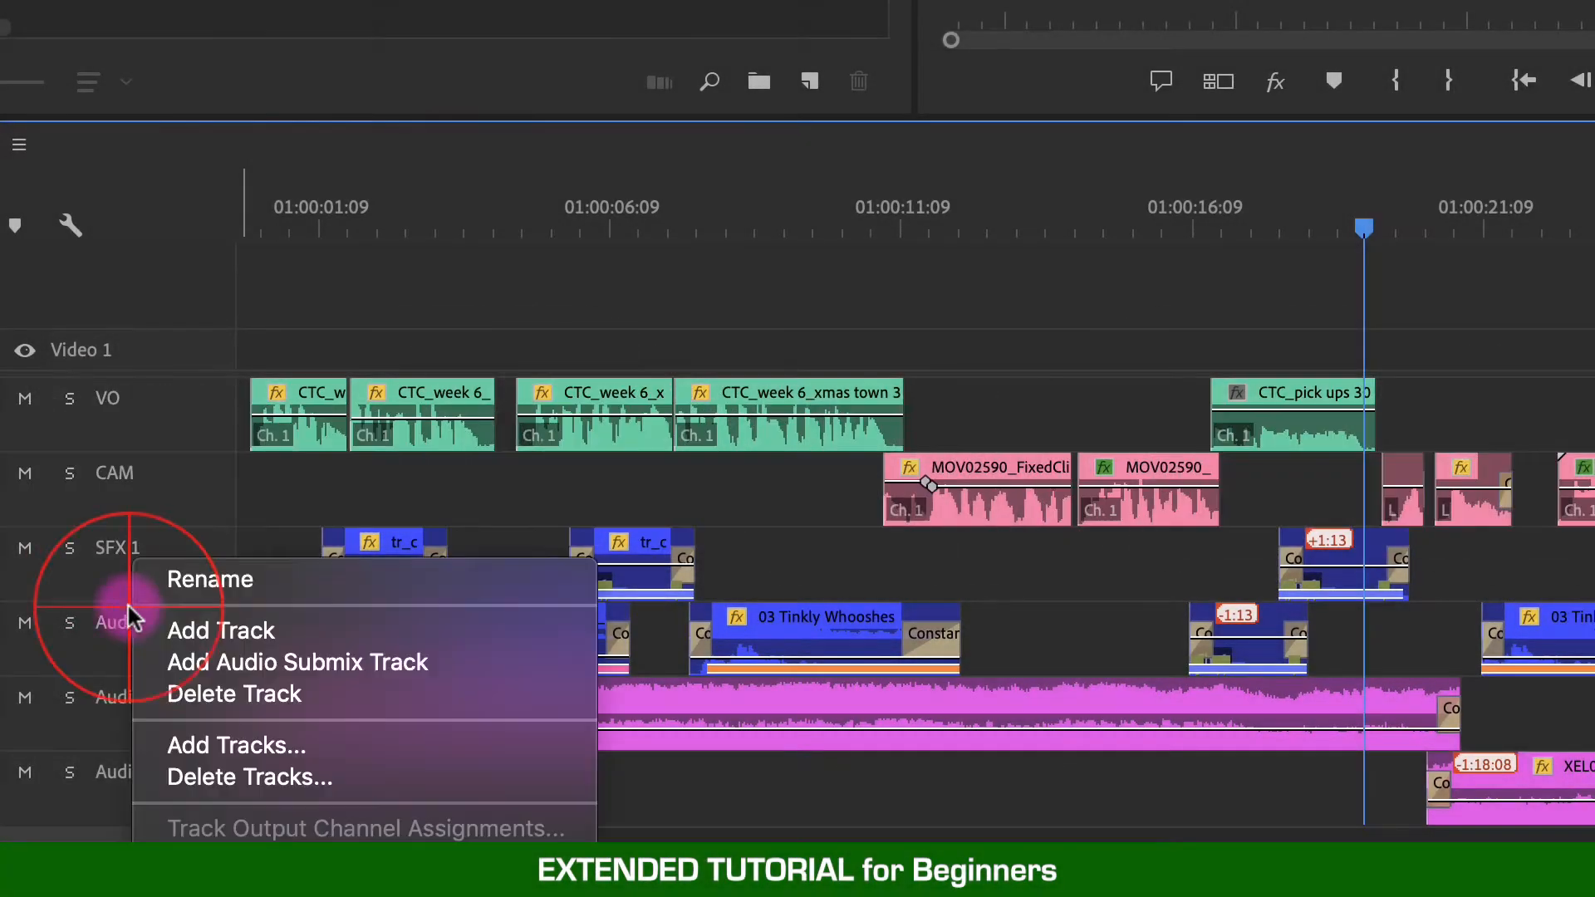
pyautogui.click(212, 575)
pyautogui.write('SFX 2')
pyautogui.press('Return')
# - Rename the Audio 5 and Audio 6 tracks as MUSIC 1 and MUSIC 2
pyautogui.rightClick(132, 695)
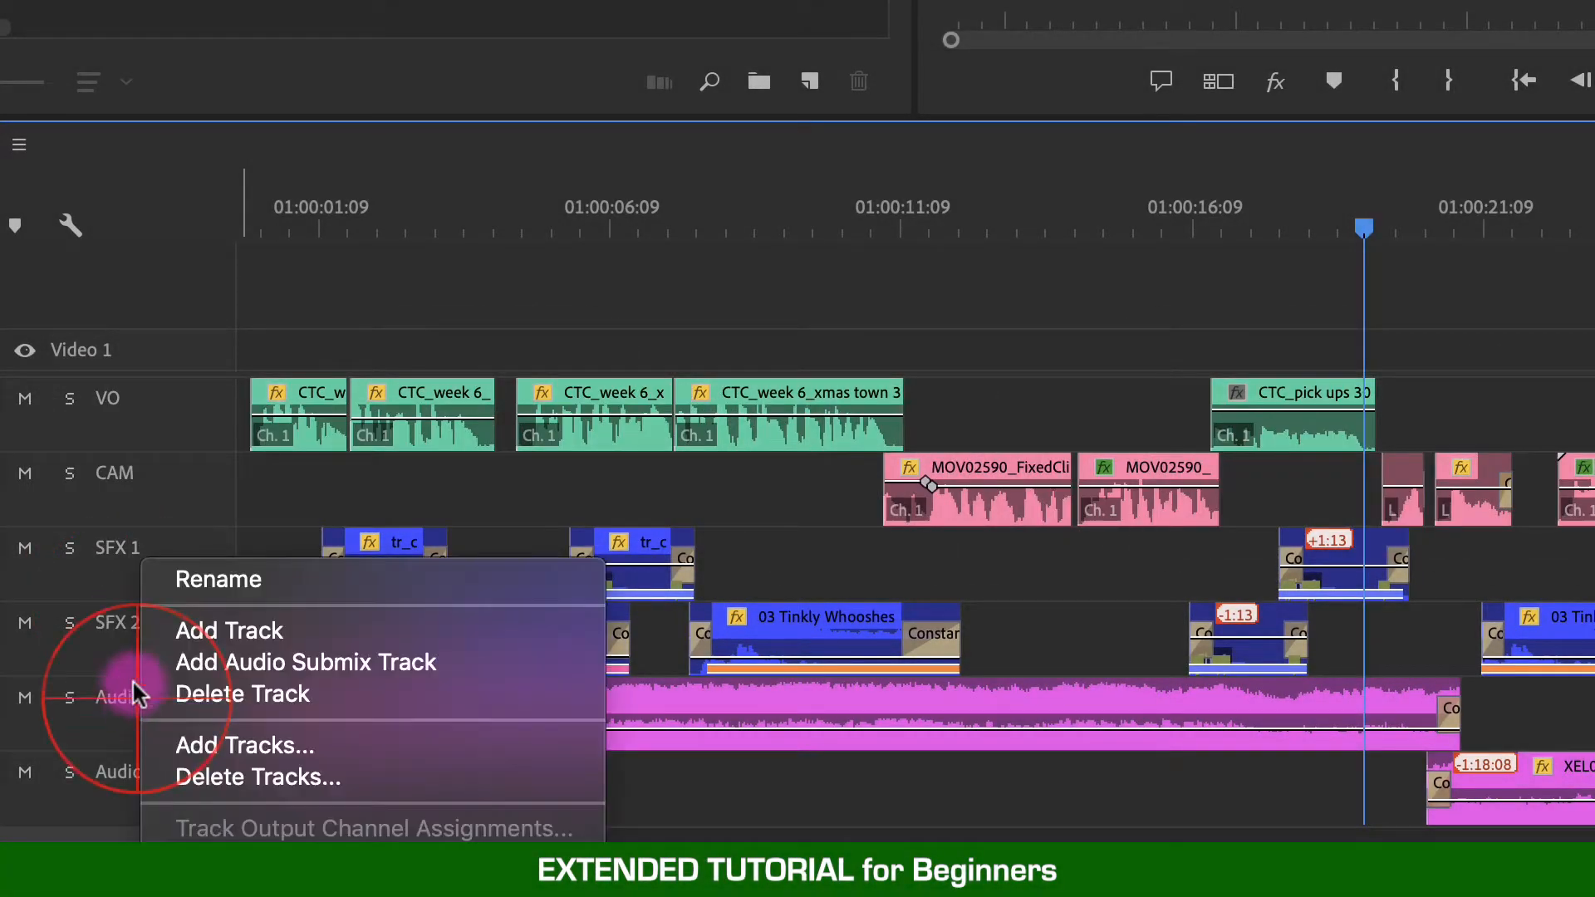
pyautogui.click(254, 578)
pyautogui.write('MUSIC 1')
pyautogui.press('Return')
pyautogui.rightClick(117, 772)
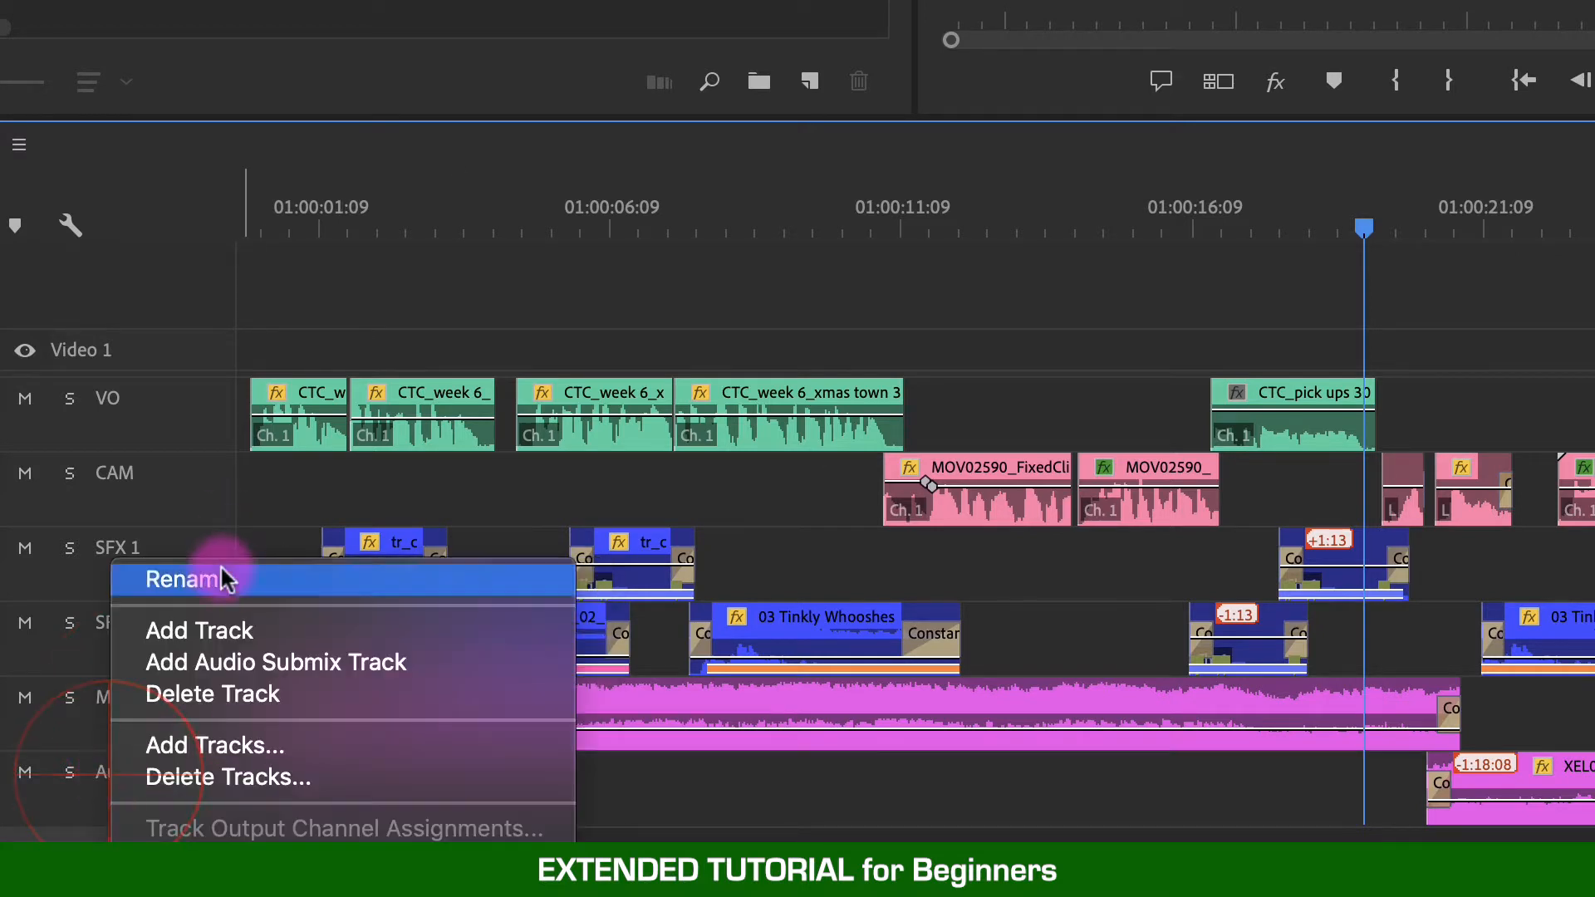
pyautogui.click(221, 570)
pyautogui.write('MUSIC 2')
pyautogui.press('Return')
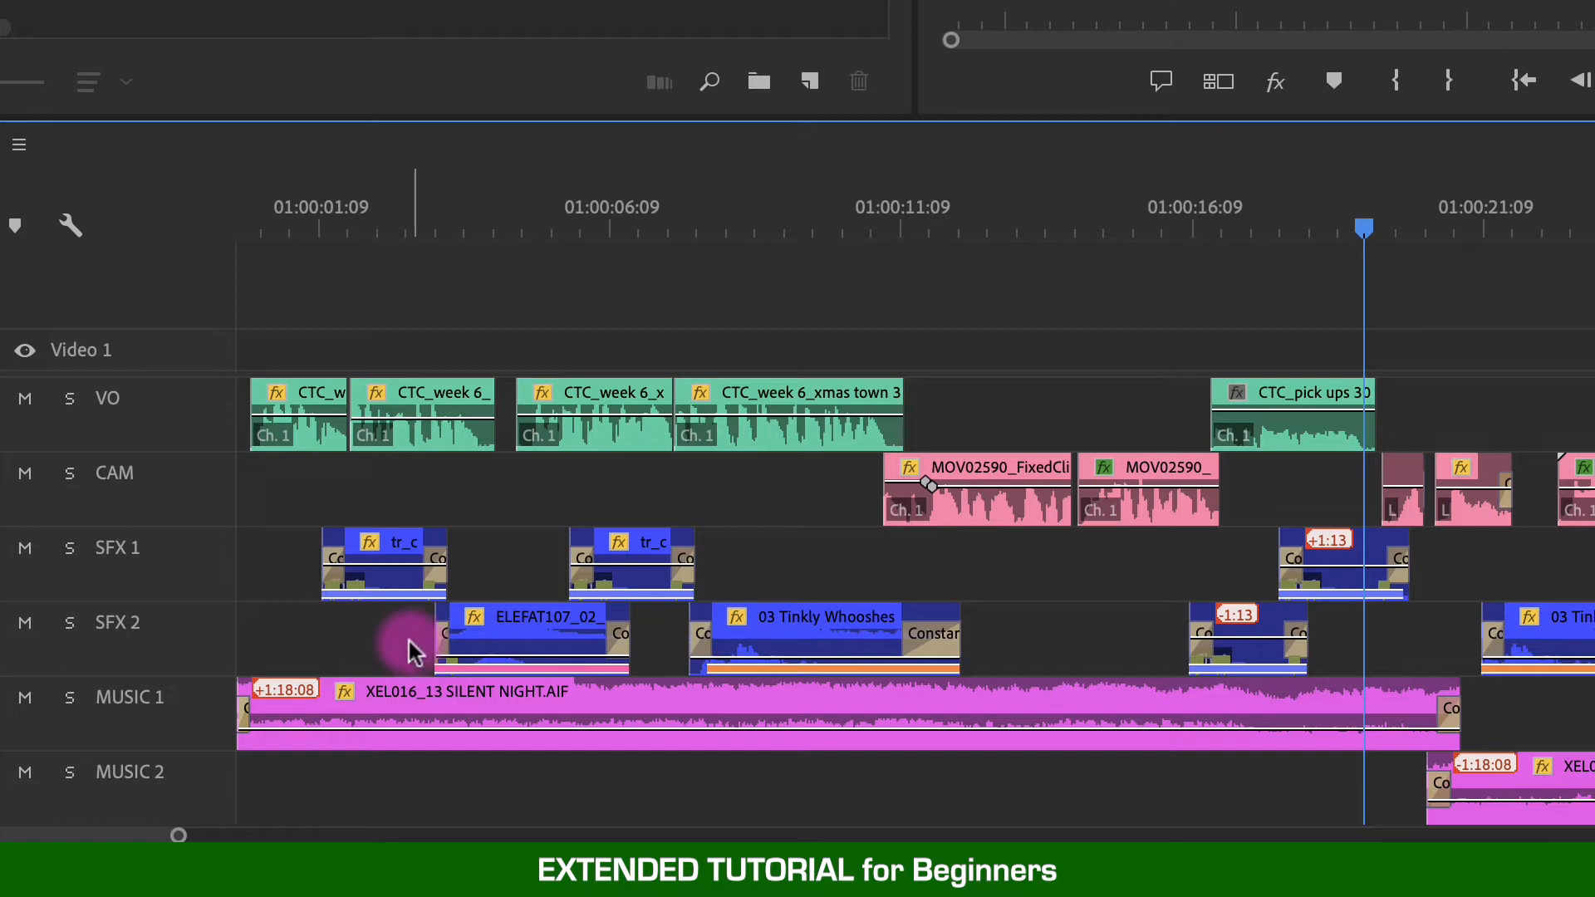
# - Expand the SFX 1 track and inspect its clips' waveforms
pyautogui.doubleClick(186, 587)
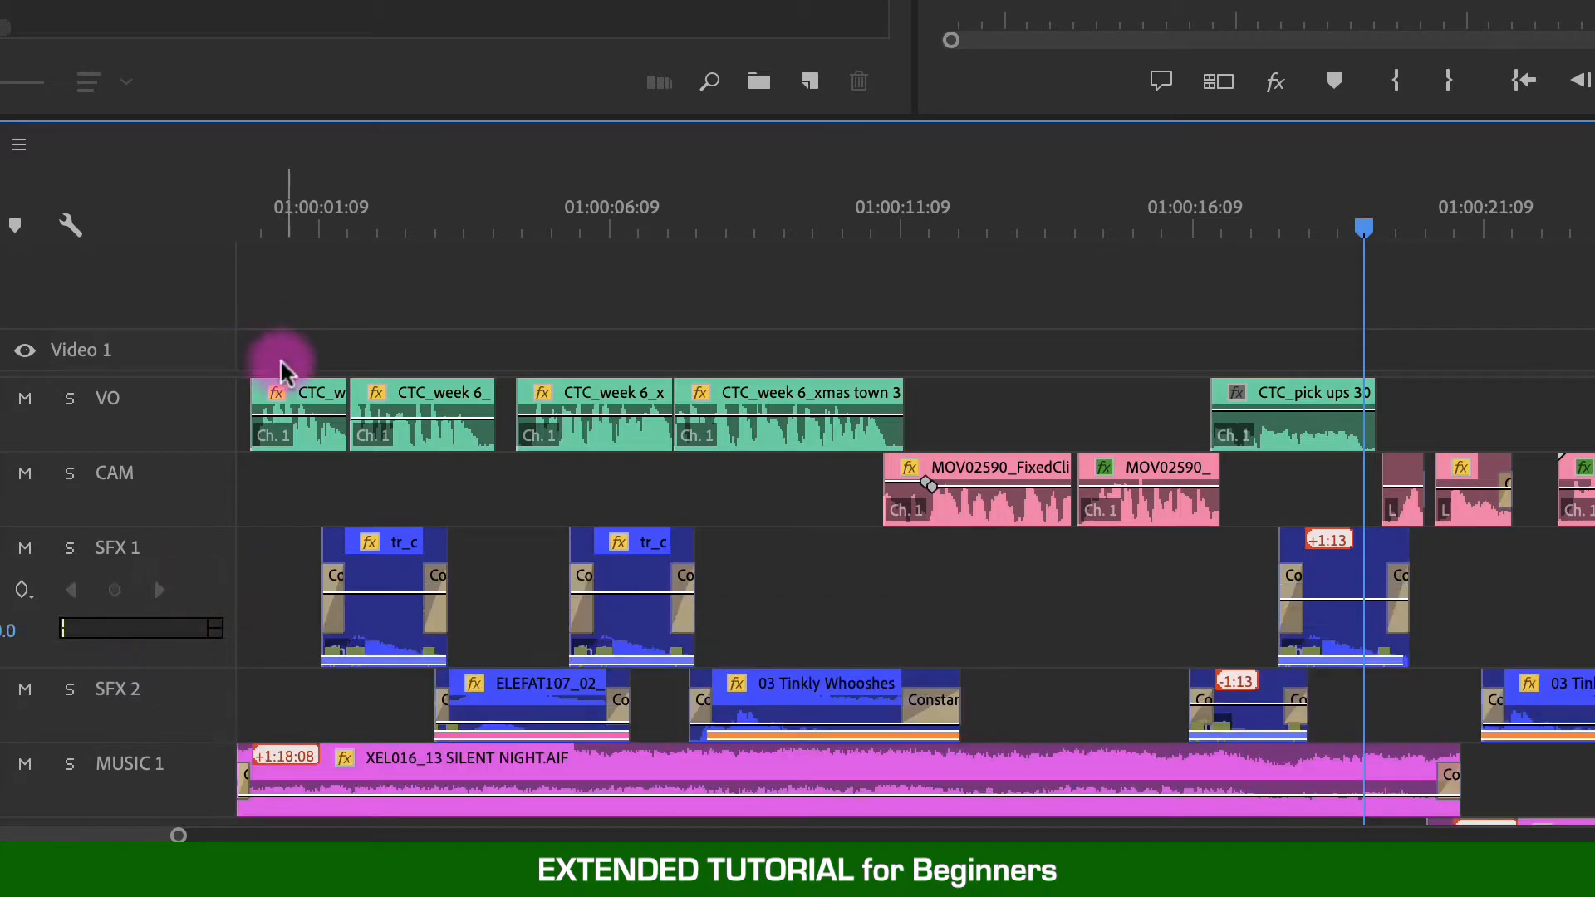
pyautogui.click(359, 203)
pyautogui.click(400, 561)
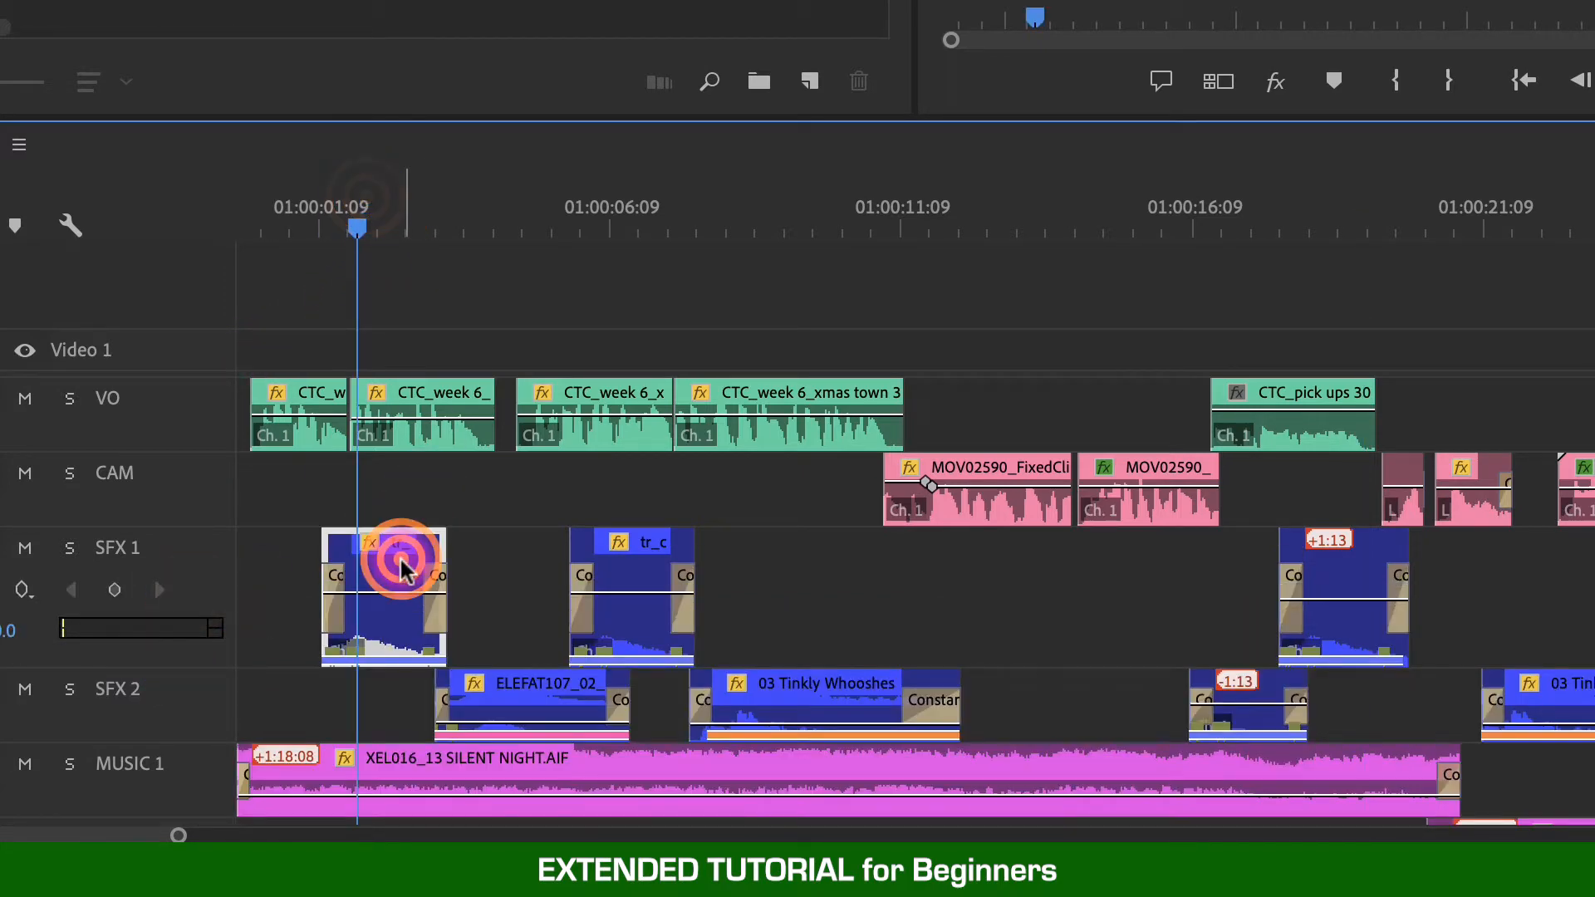
pyautogui.press('=')
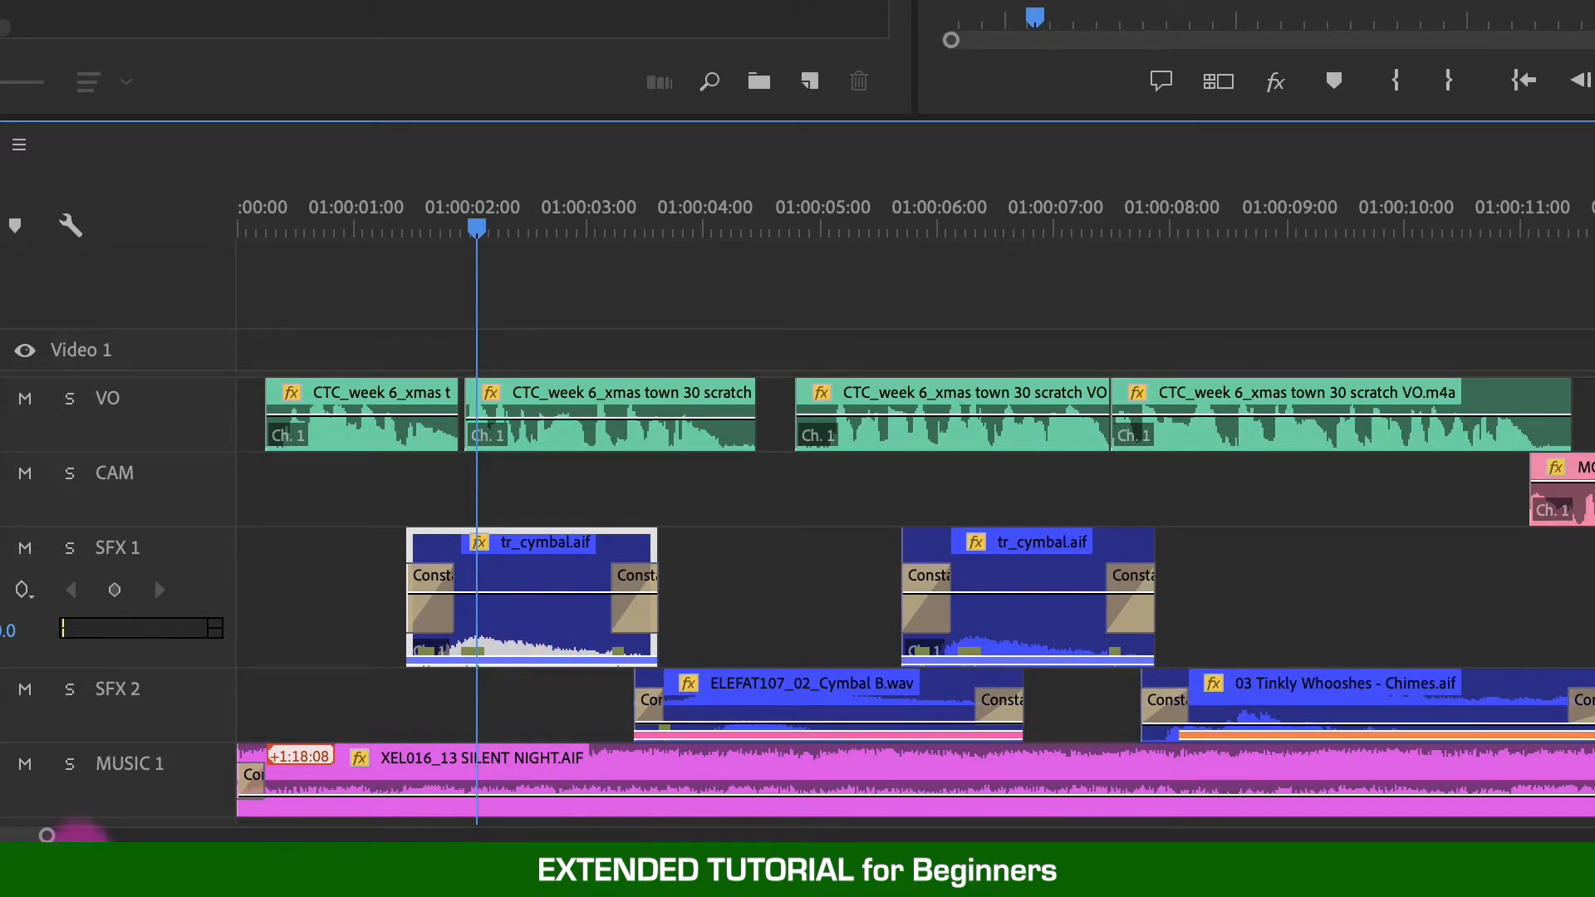
pyautogui.click(24, 834)
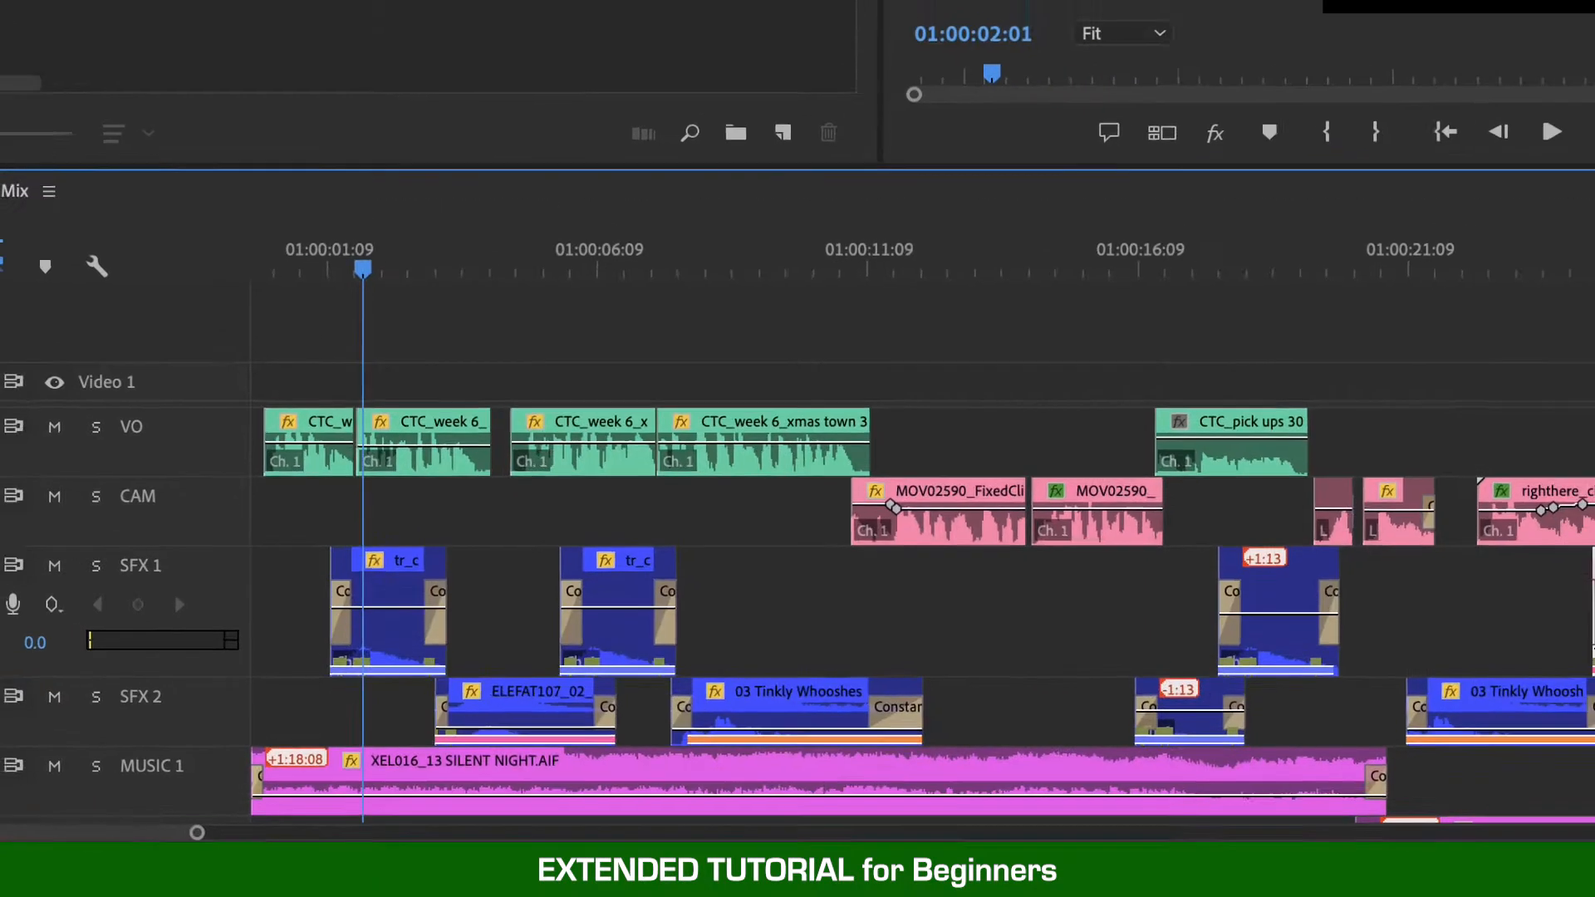
pyautogui.click(1215, 669)
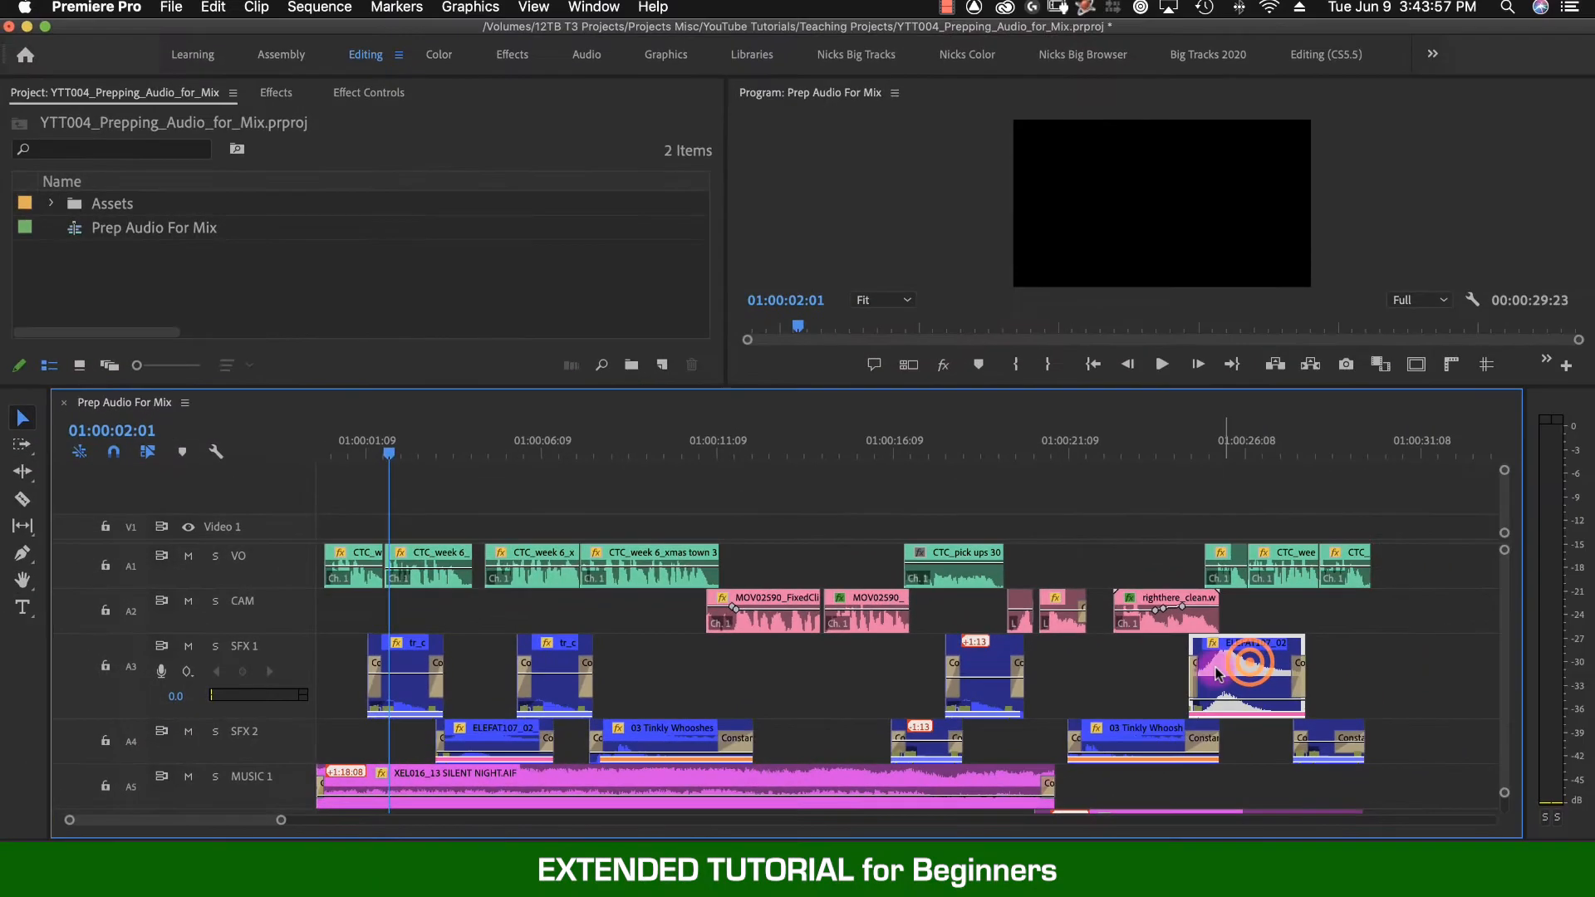
pyautogui.click(1001, 656)
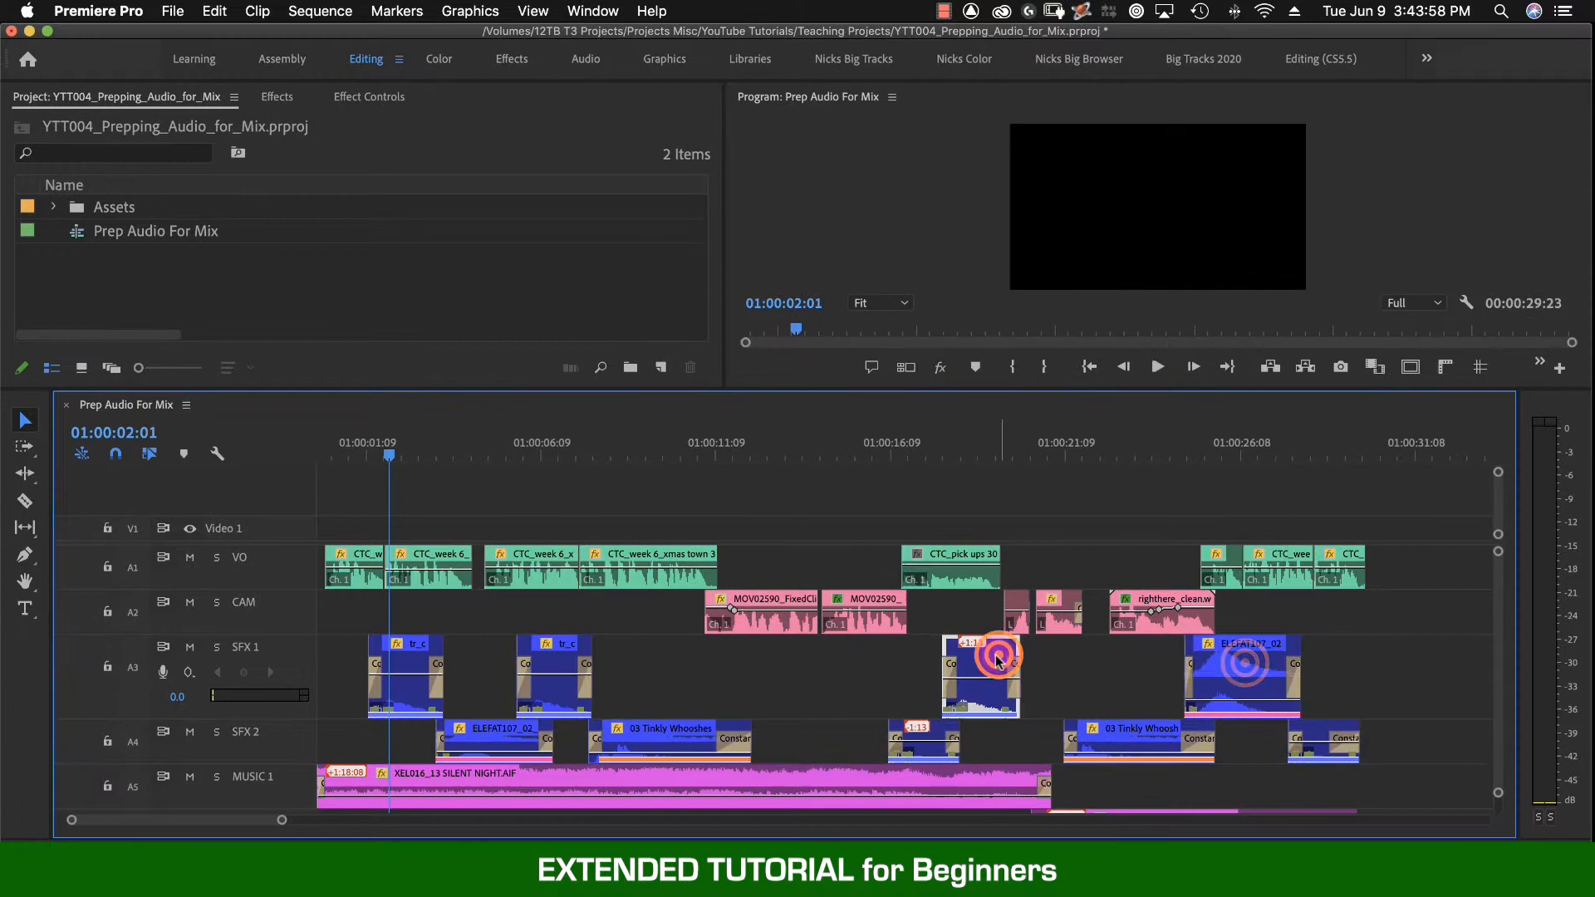
pyautogui.click(562, 655)
pyautogui.click(404, 667)
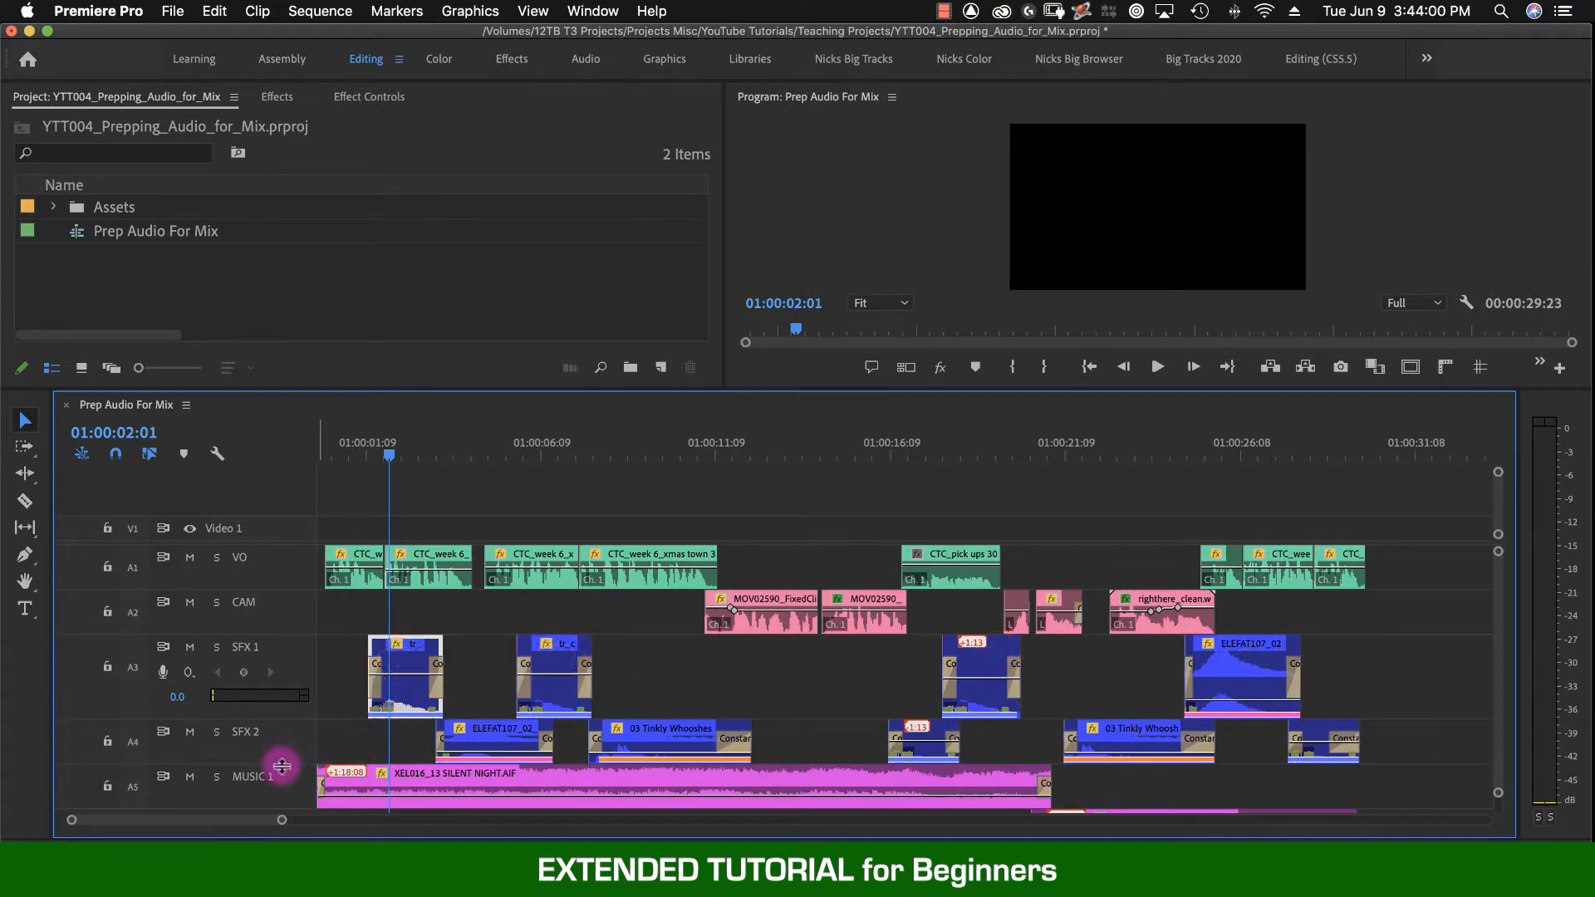
# - Expand the SFX 2 track and inspect its clips' waveforms
pyautogui.moveTo(280, 763); pyautogui.dragTo(274, 812)
pyautogui.scroll(-2, 465, 739)
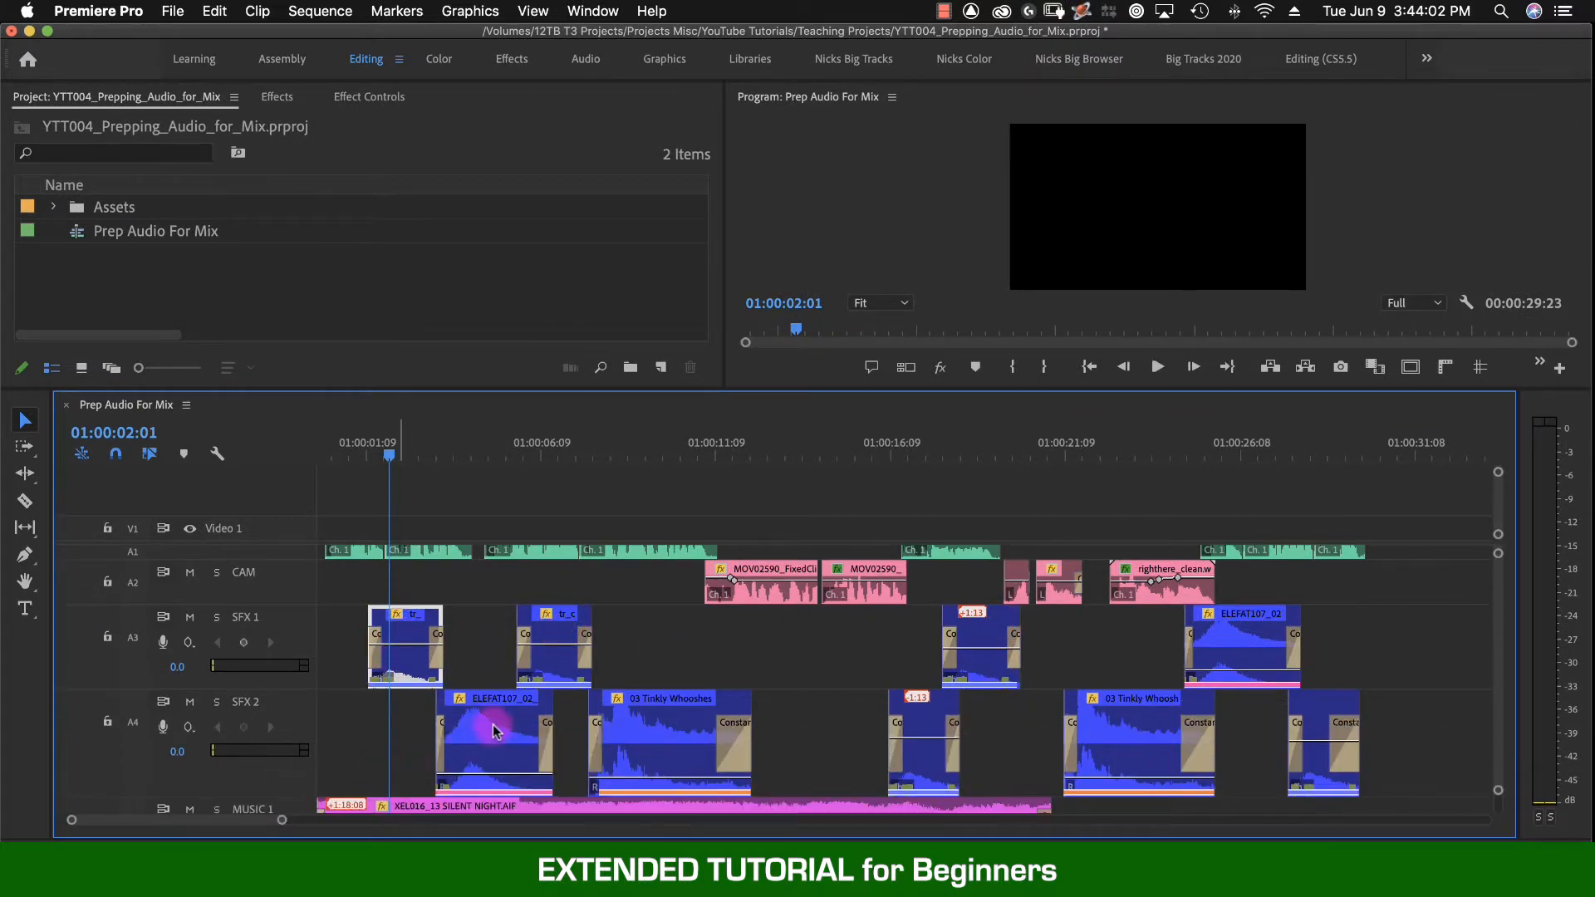
pyautogui.click(929, 728)
pyautogui.click(1123, 722)
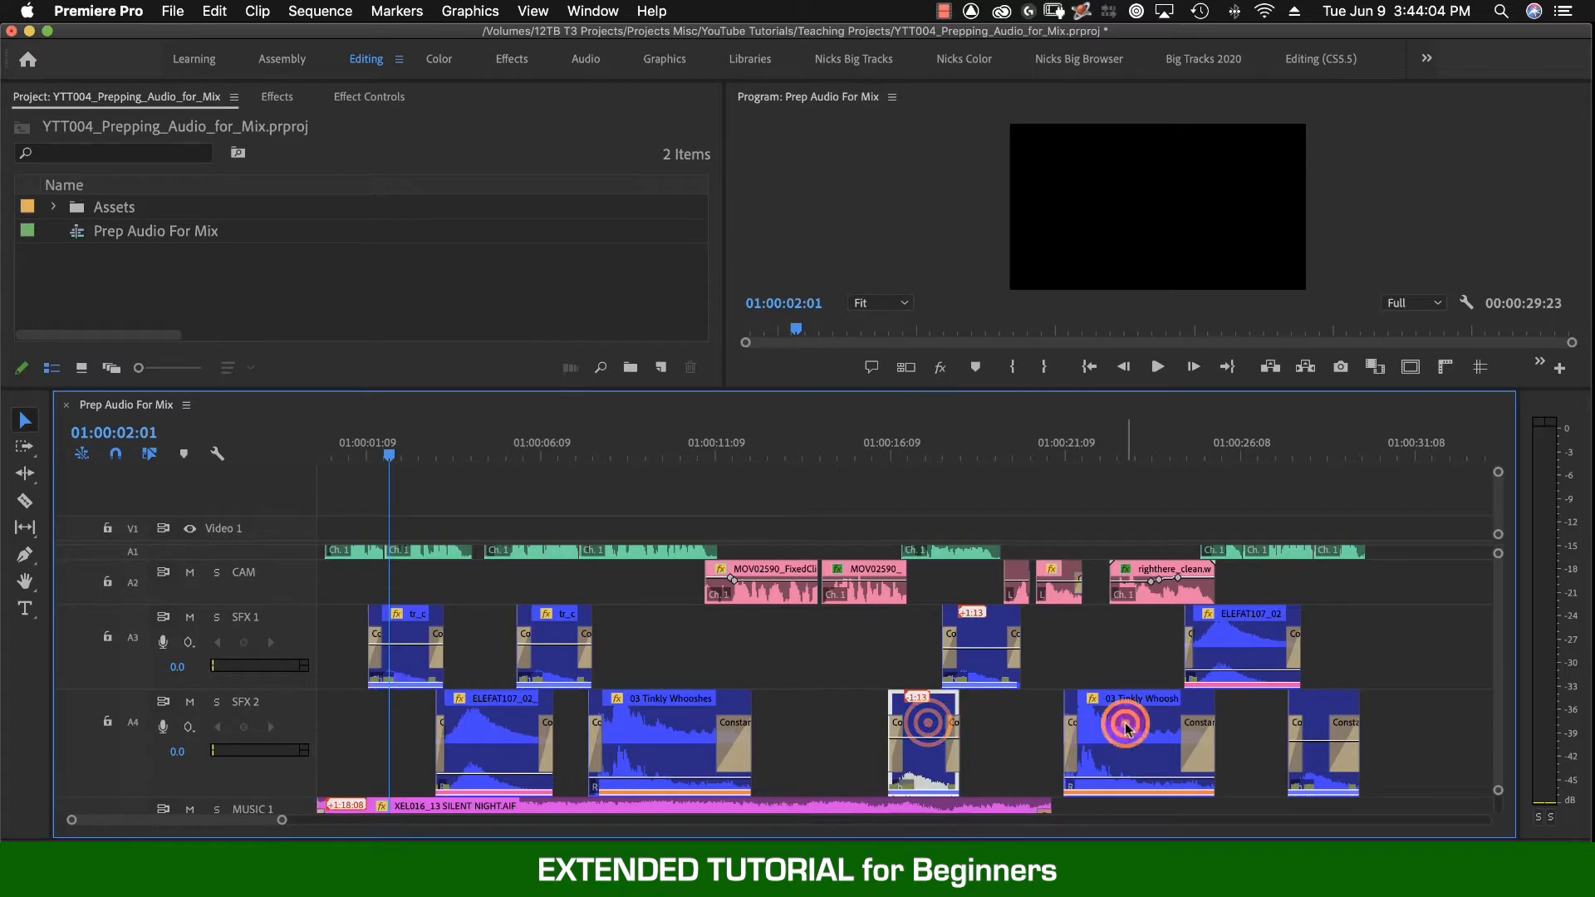
pyautogui.click(1329, 715)
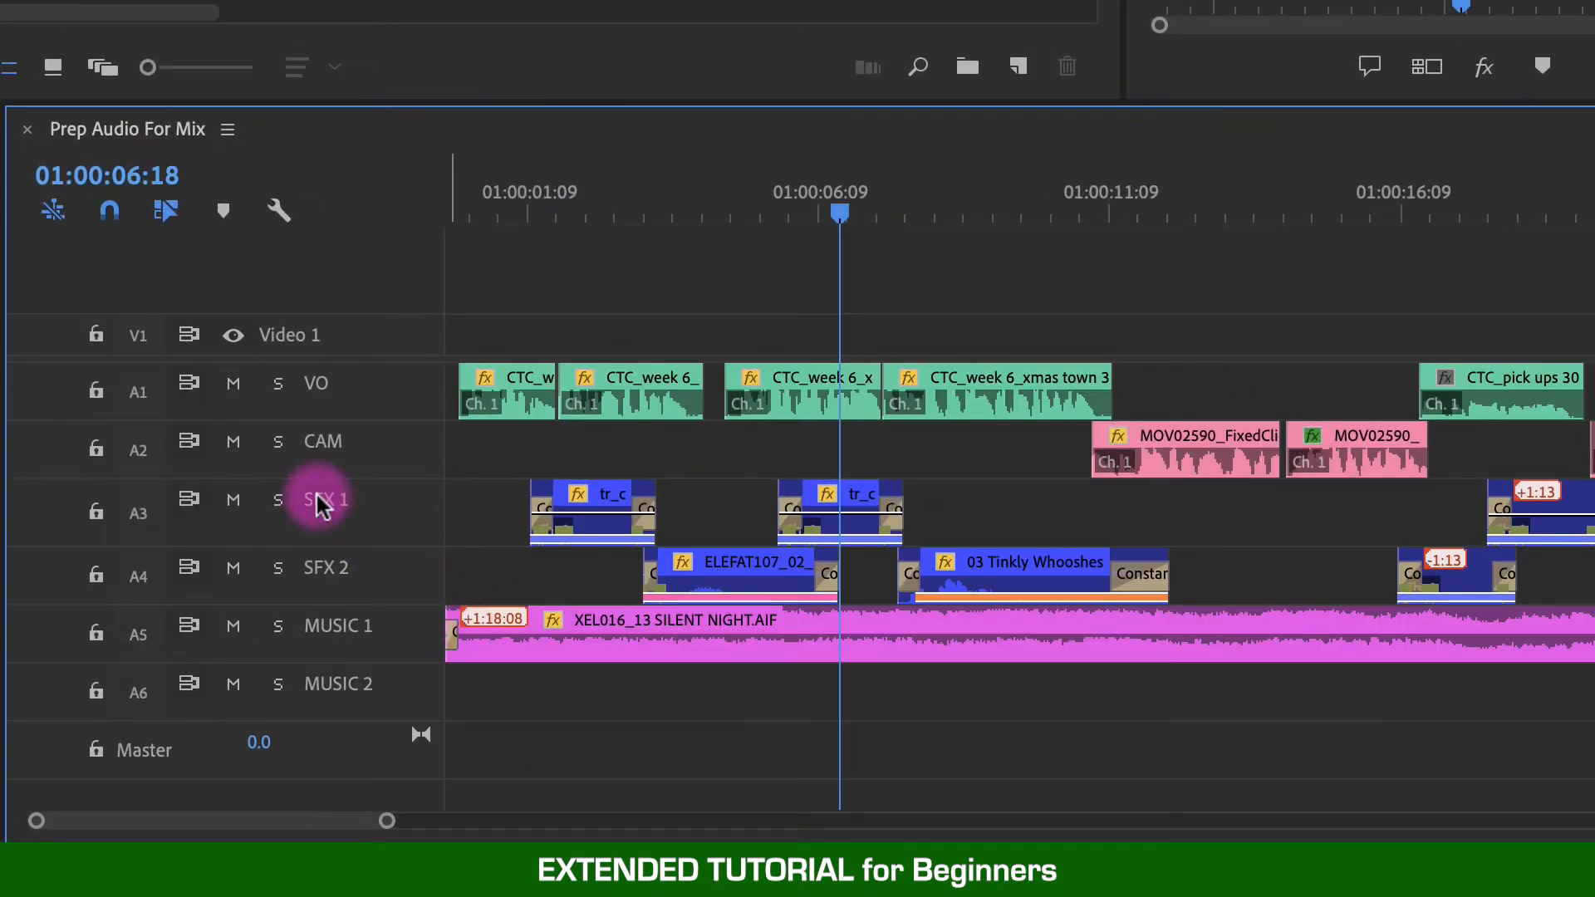
# - Rename the SFX 1 track as SFX Mono
pyautogui.rightClick(321, 502)
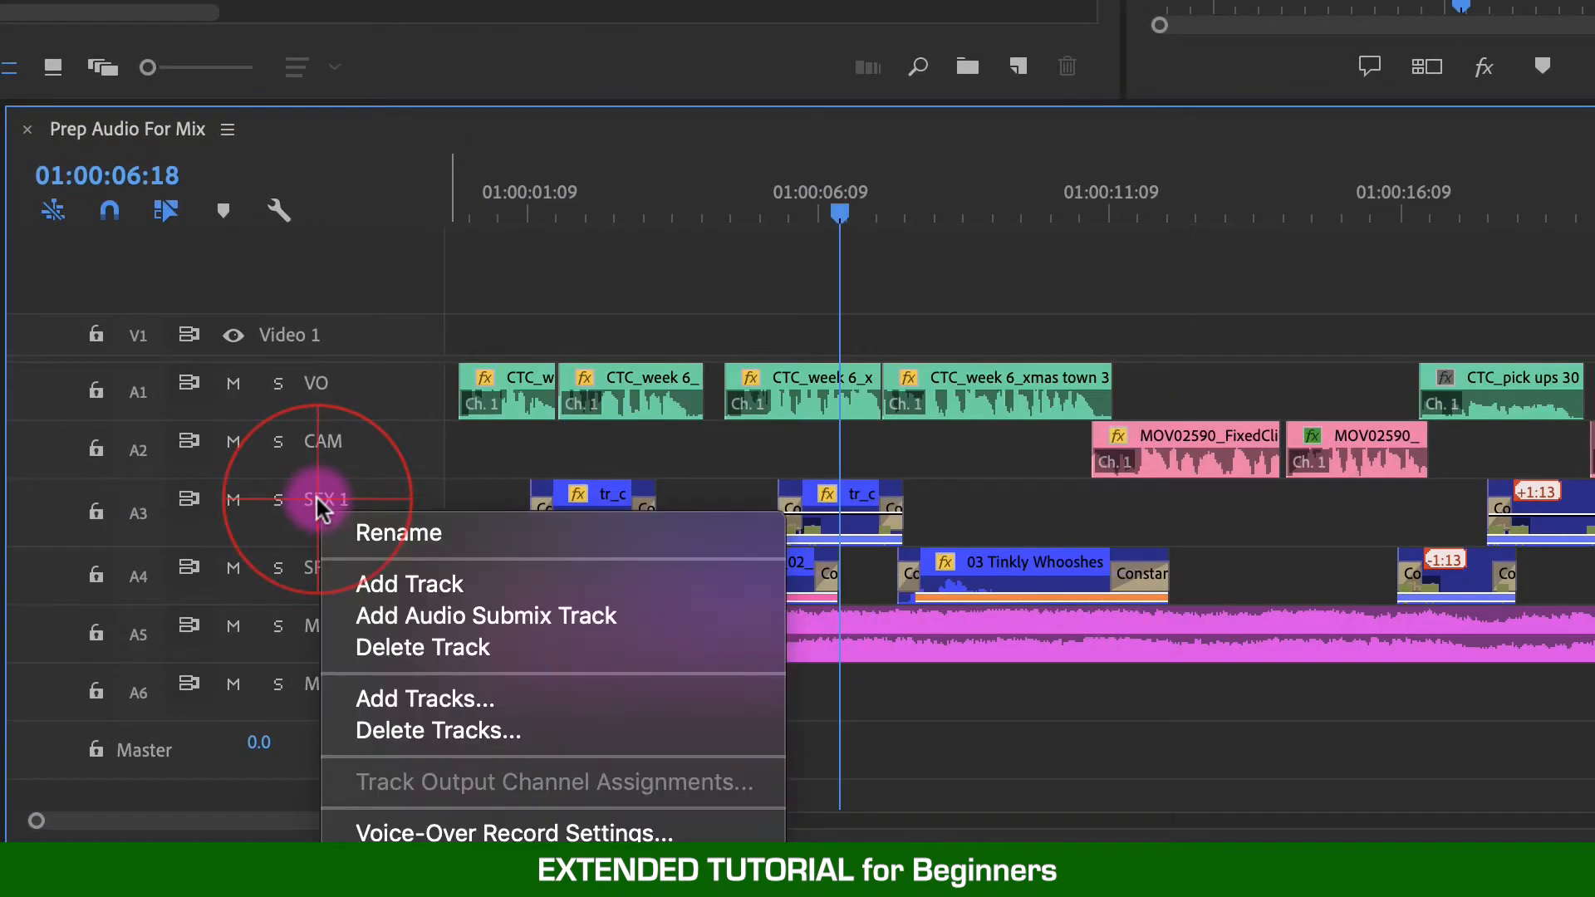
pyautogui.click(387, 527)
pyautogui.write('SFX')
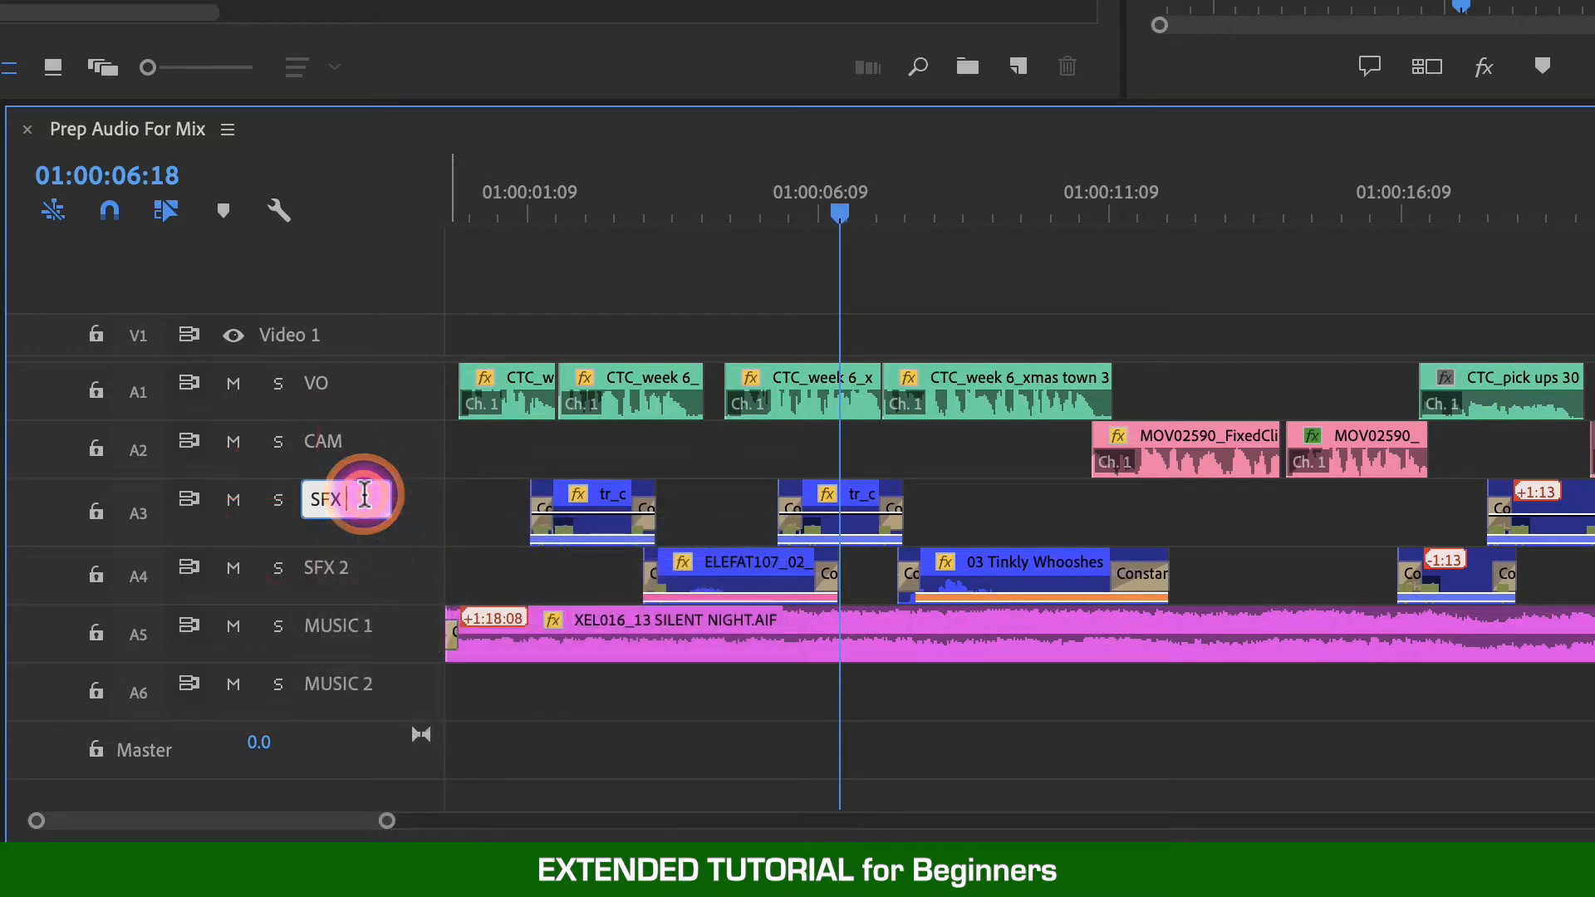
pyautogui.write(' Mono')
pyautogui.press('Return')
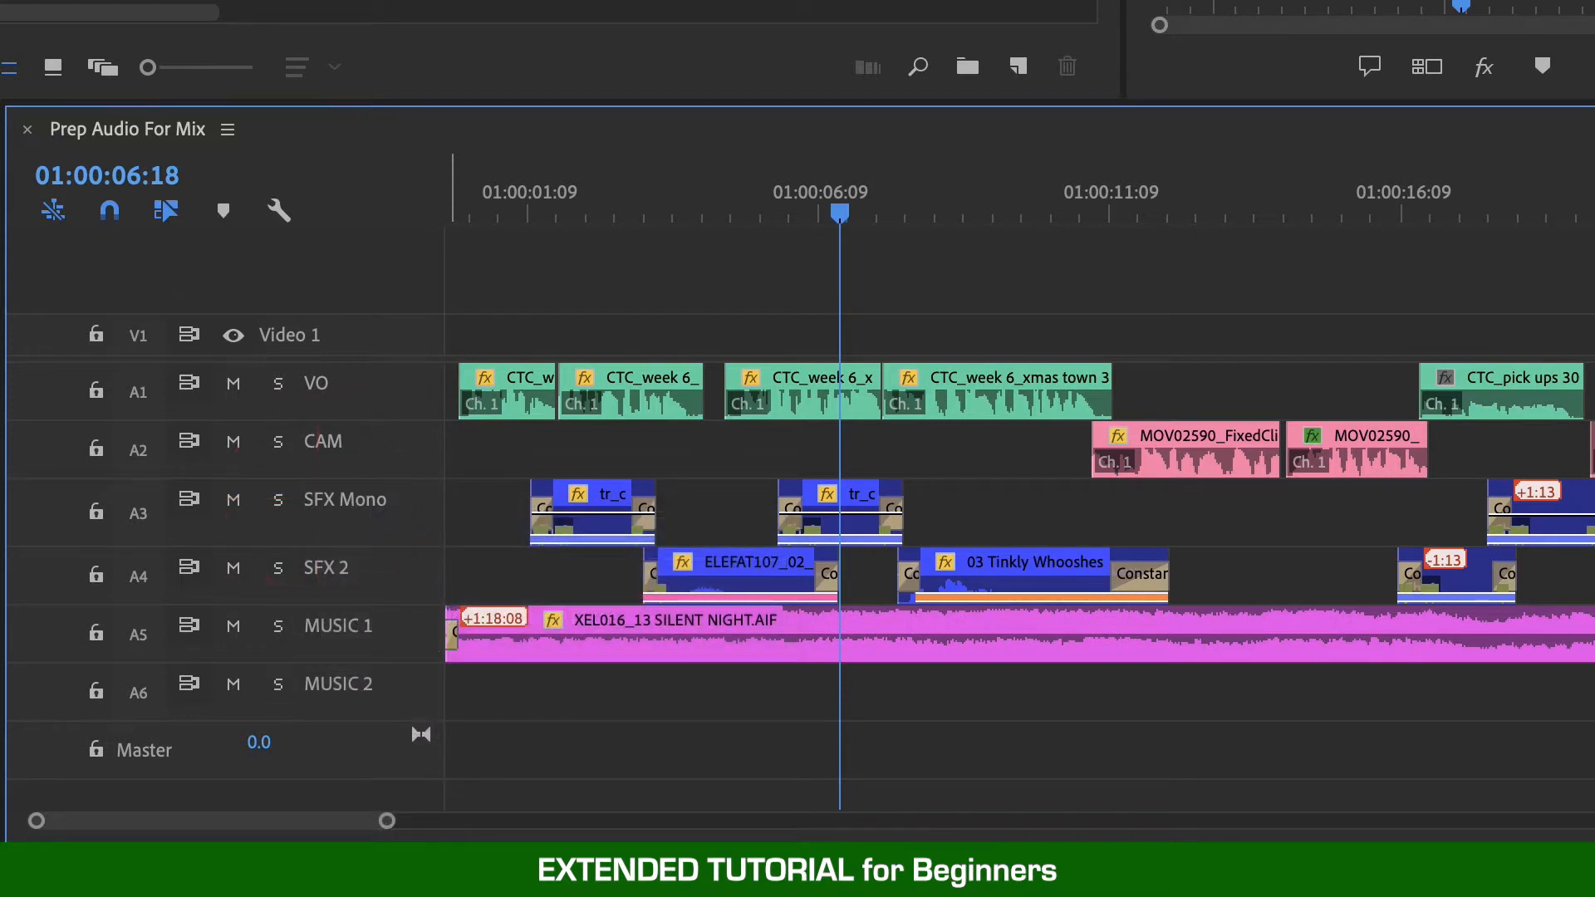
# - Rename the SFX 2 track as SFX 1
pyautogui.moveTo(420, 541); pyautogui.dragTo(418, 629)
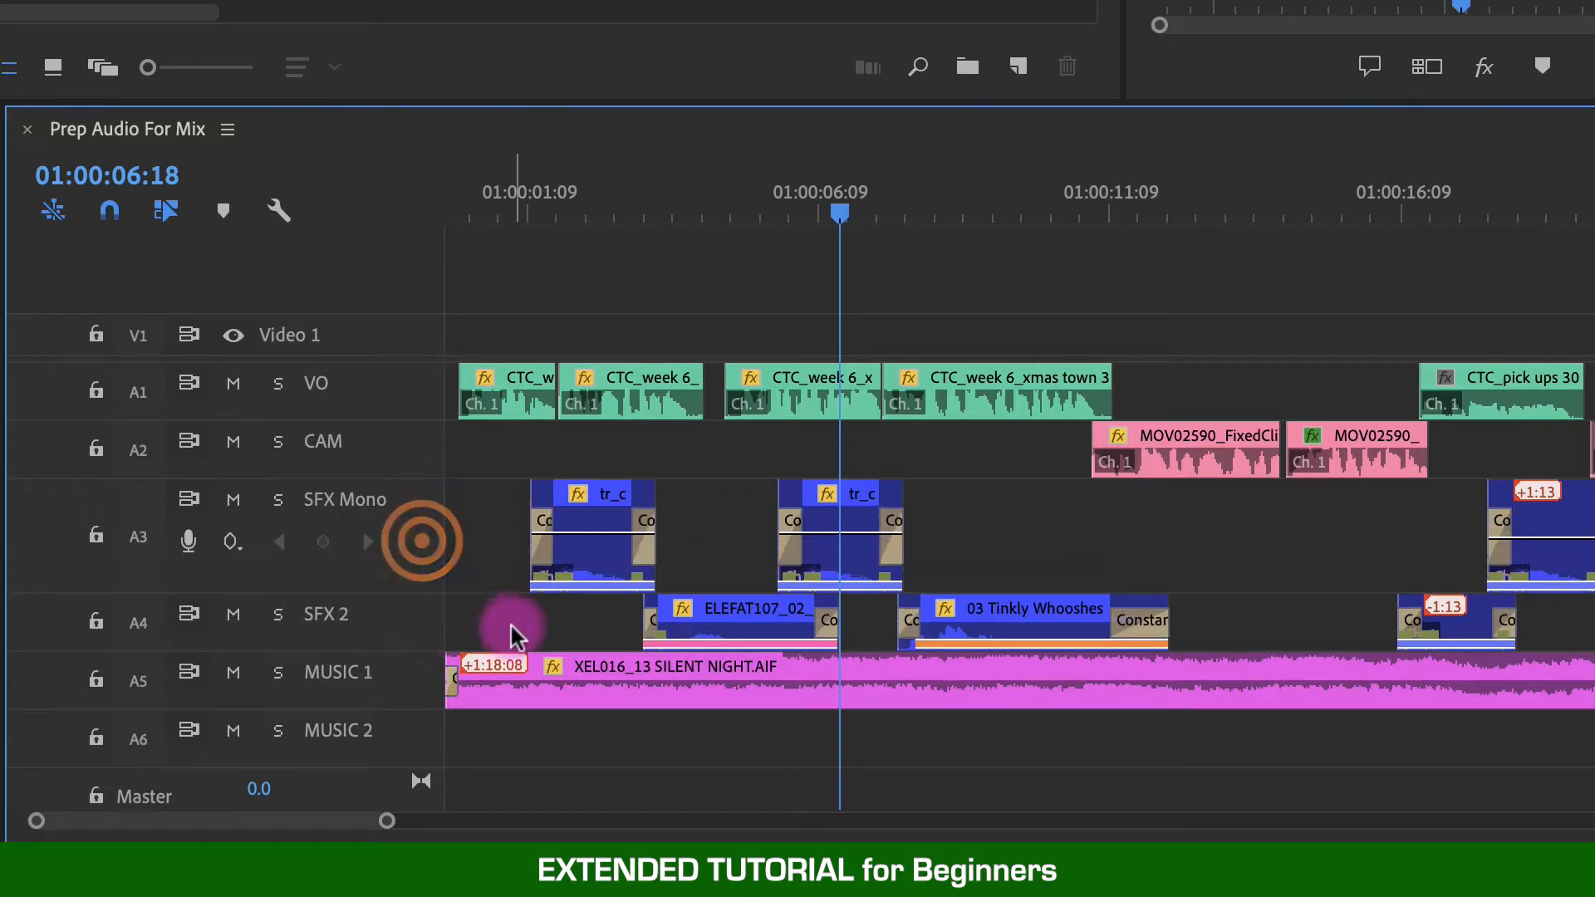
pyautogui.press('=')
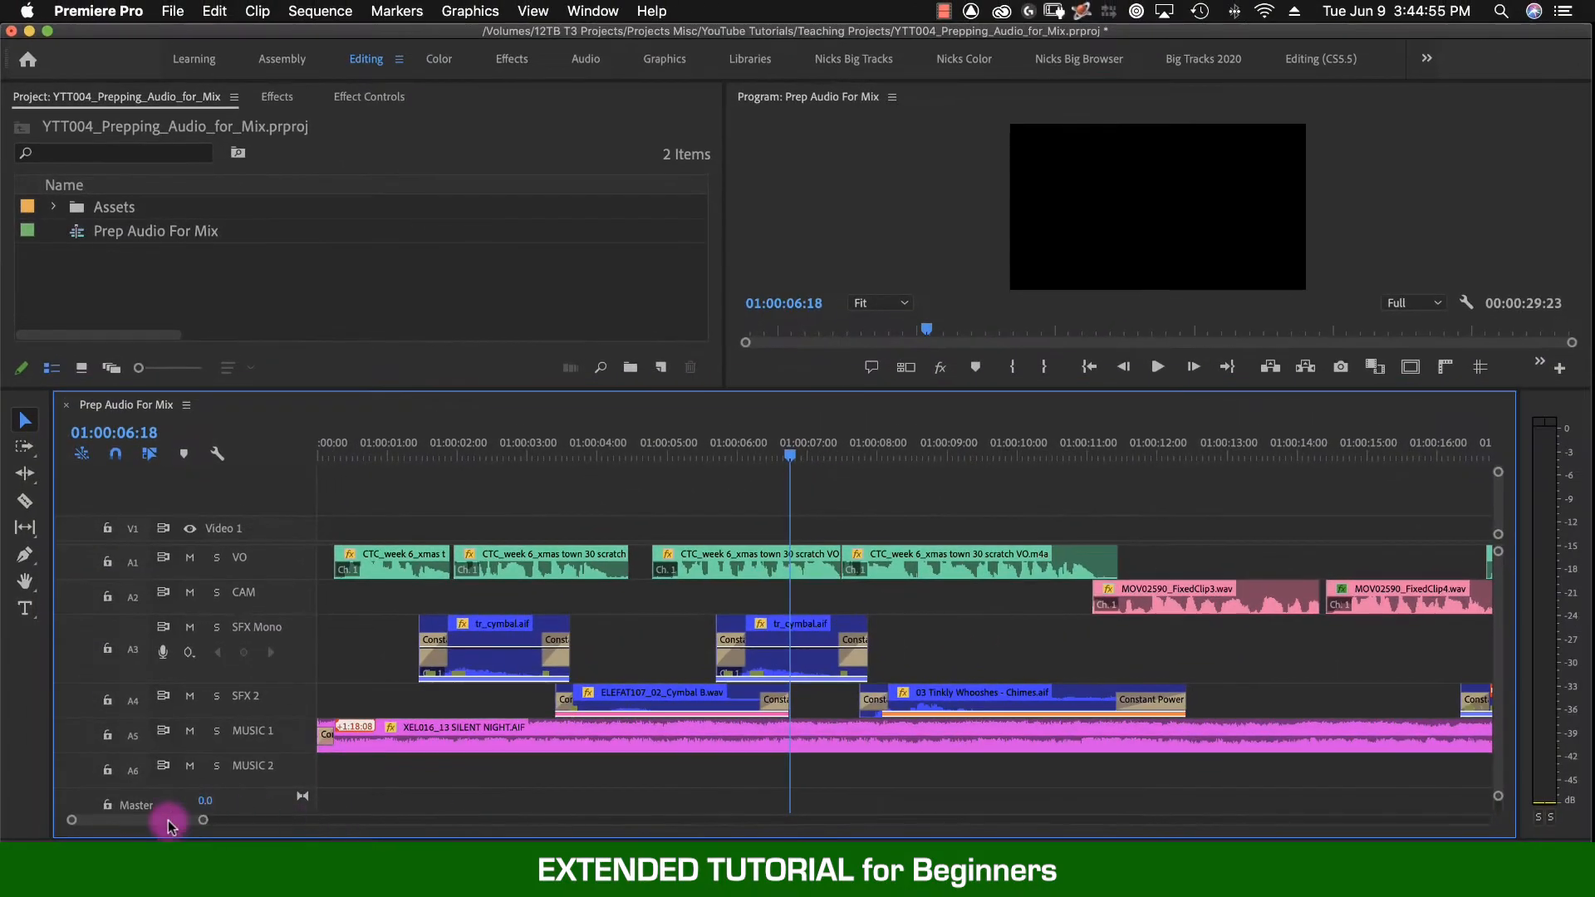
pyautogui.moveTo(167, 823); pyautogui.dragTo(191, 826)
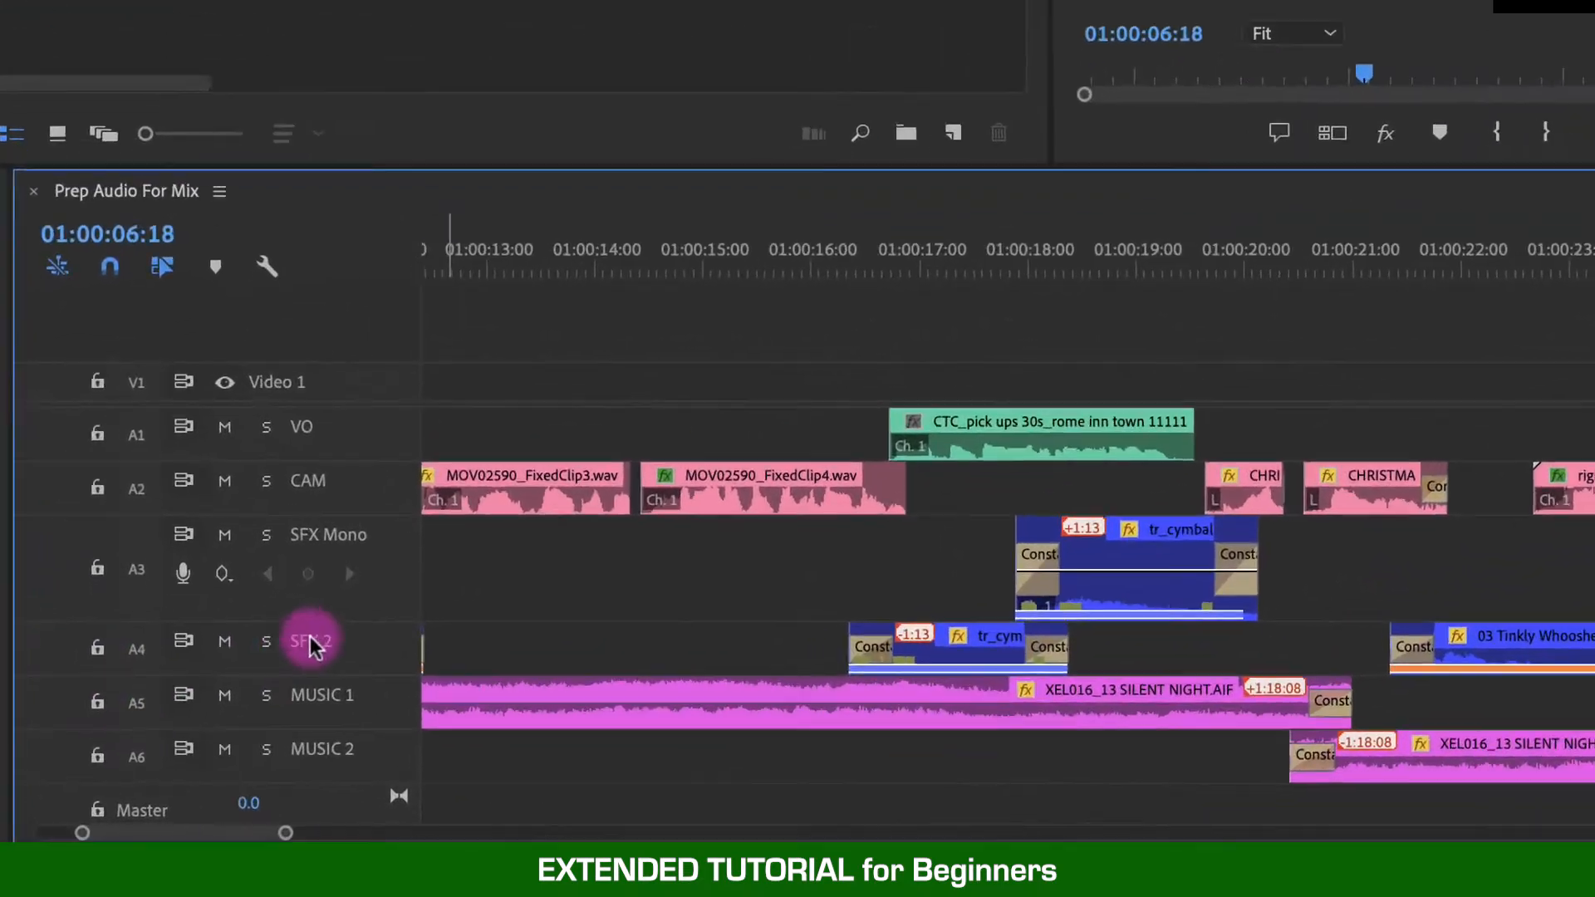
pyautogui.rightClick(255, 695)
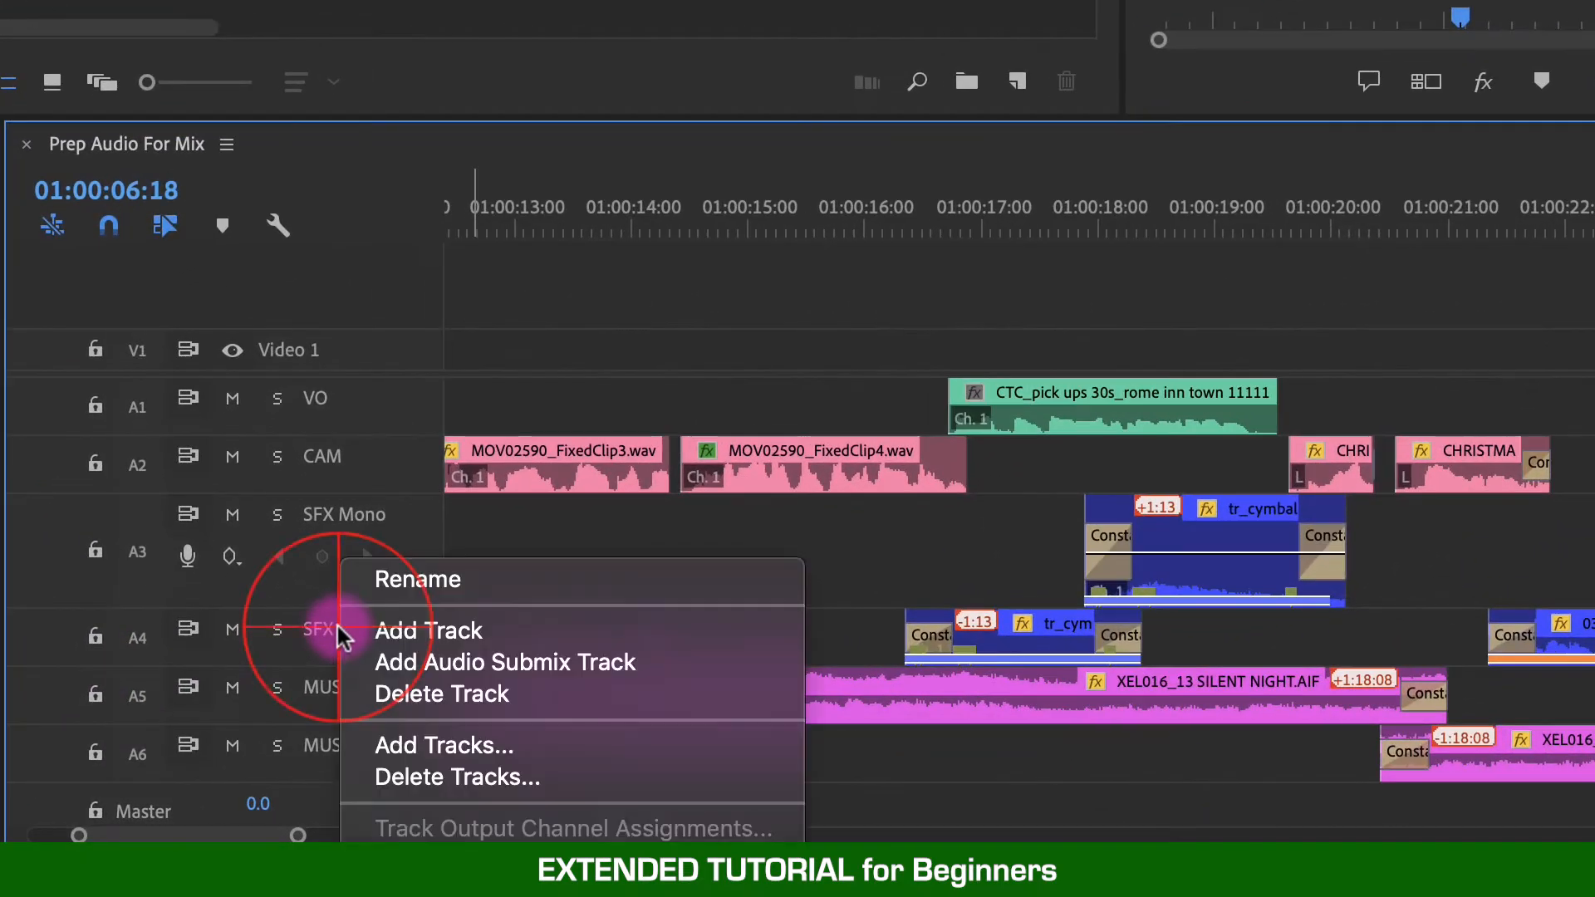
pyautogui.click(421, 580)
pyautogui.press('BackSpace')
pyautogui.write('1')
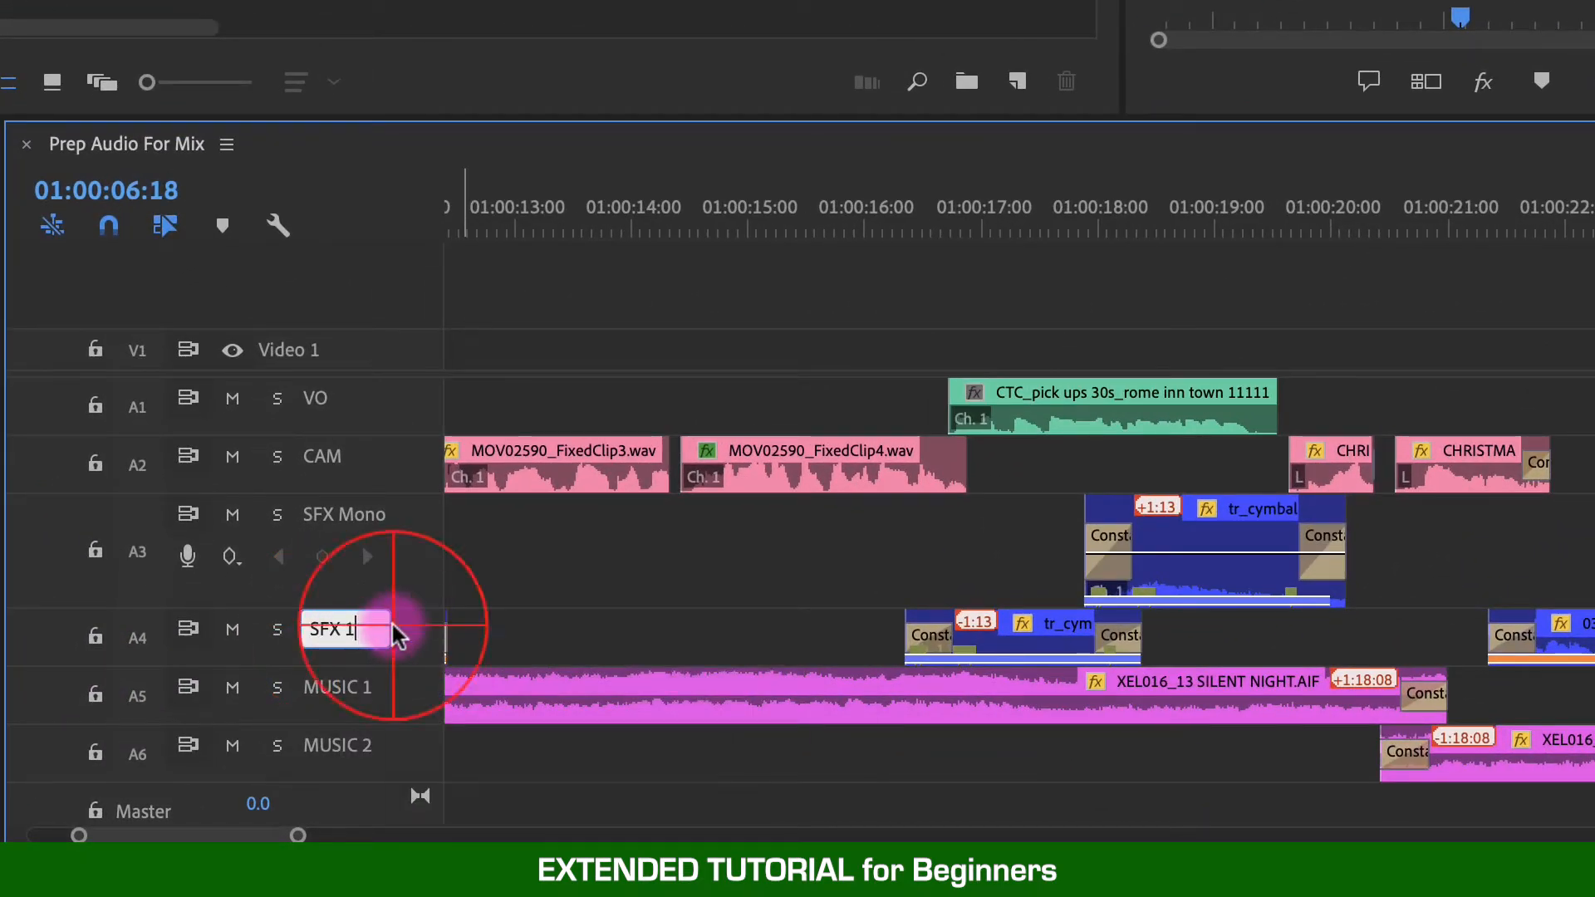
# - Add a new audio track below SFX 1 and name it SFX 2
pyautogui.rightClick(397, 637)
pyautogui.click(411, 630)
pyautogui.rightClick(330, 690)
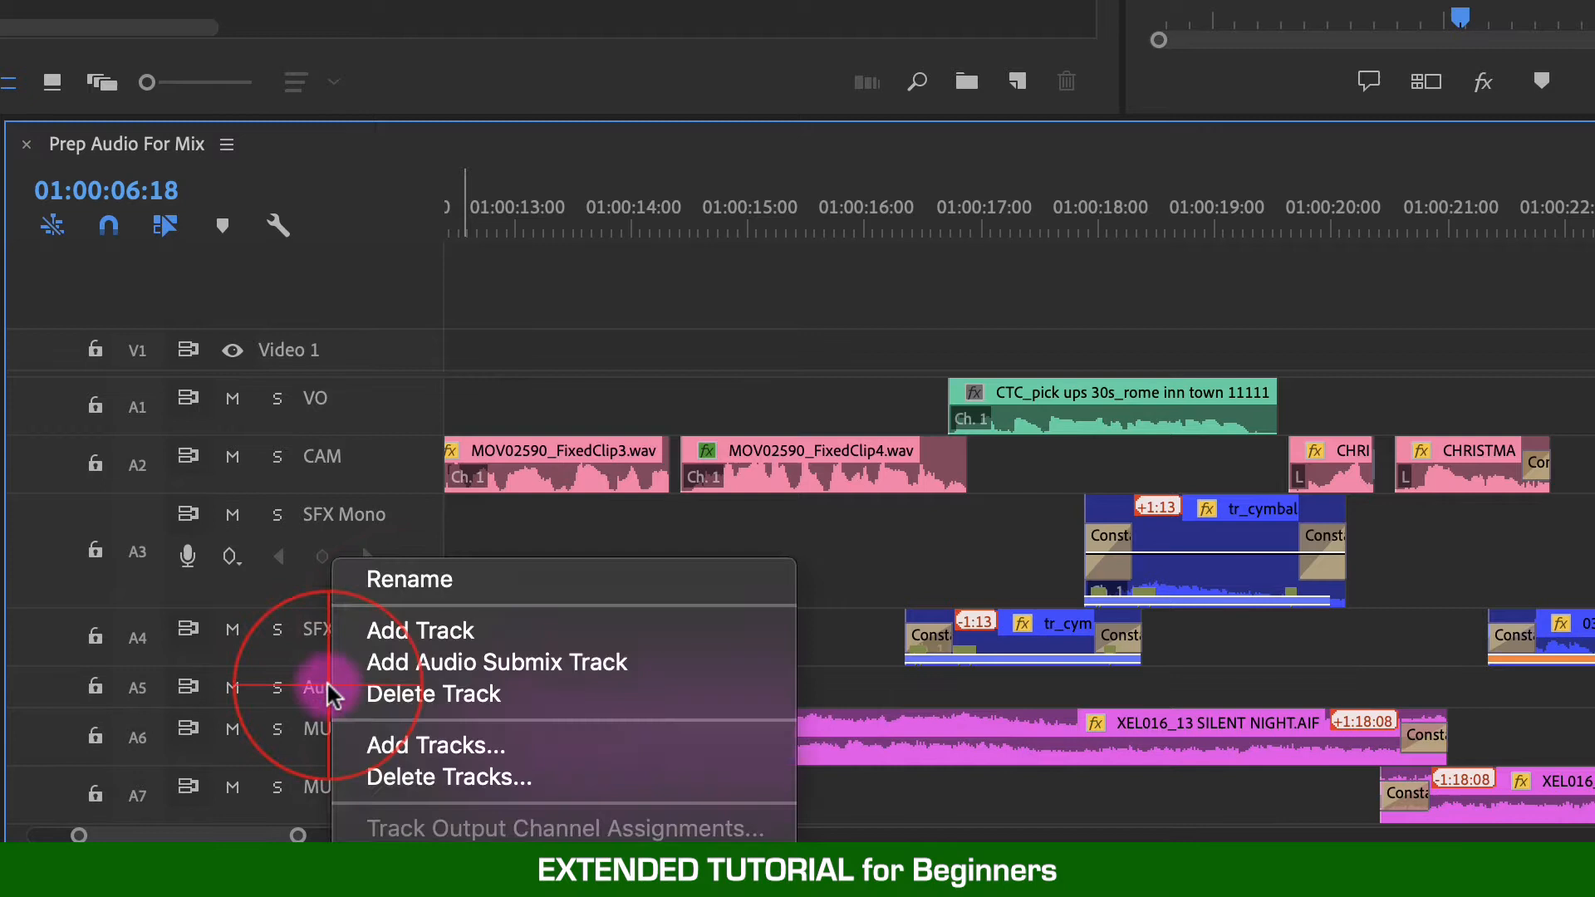
pyautogui.click(409, 581)
pyautogui.write('SFX 2')
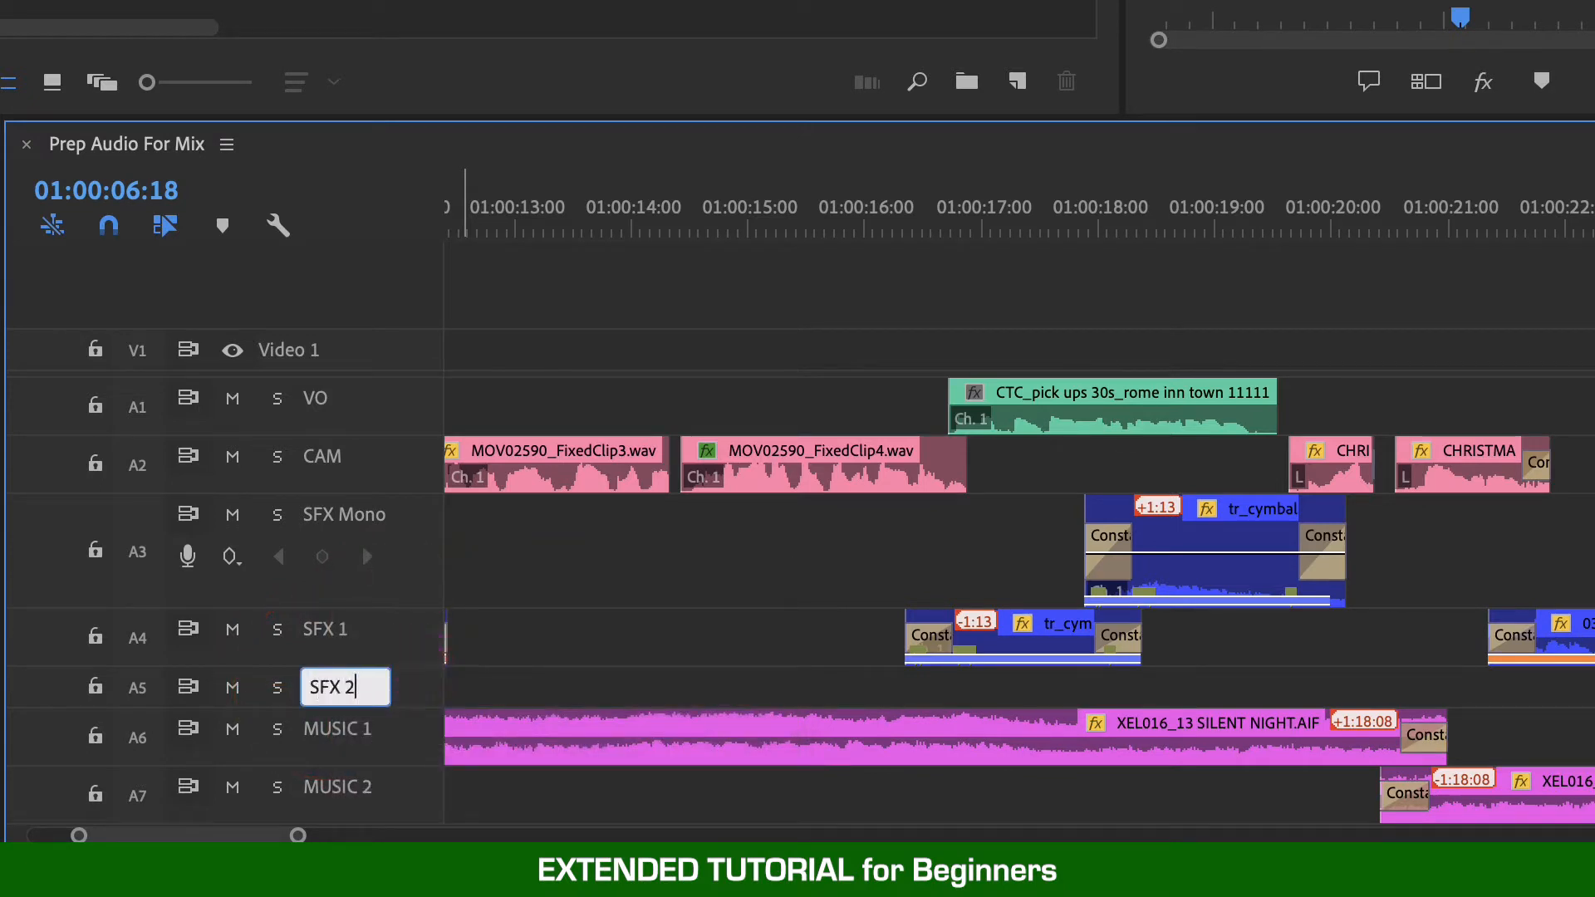
pyautogui.press('Return')
# - Try to add another audio track below the SFX 1 track
pyautogui.rightClick(383, 636)
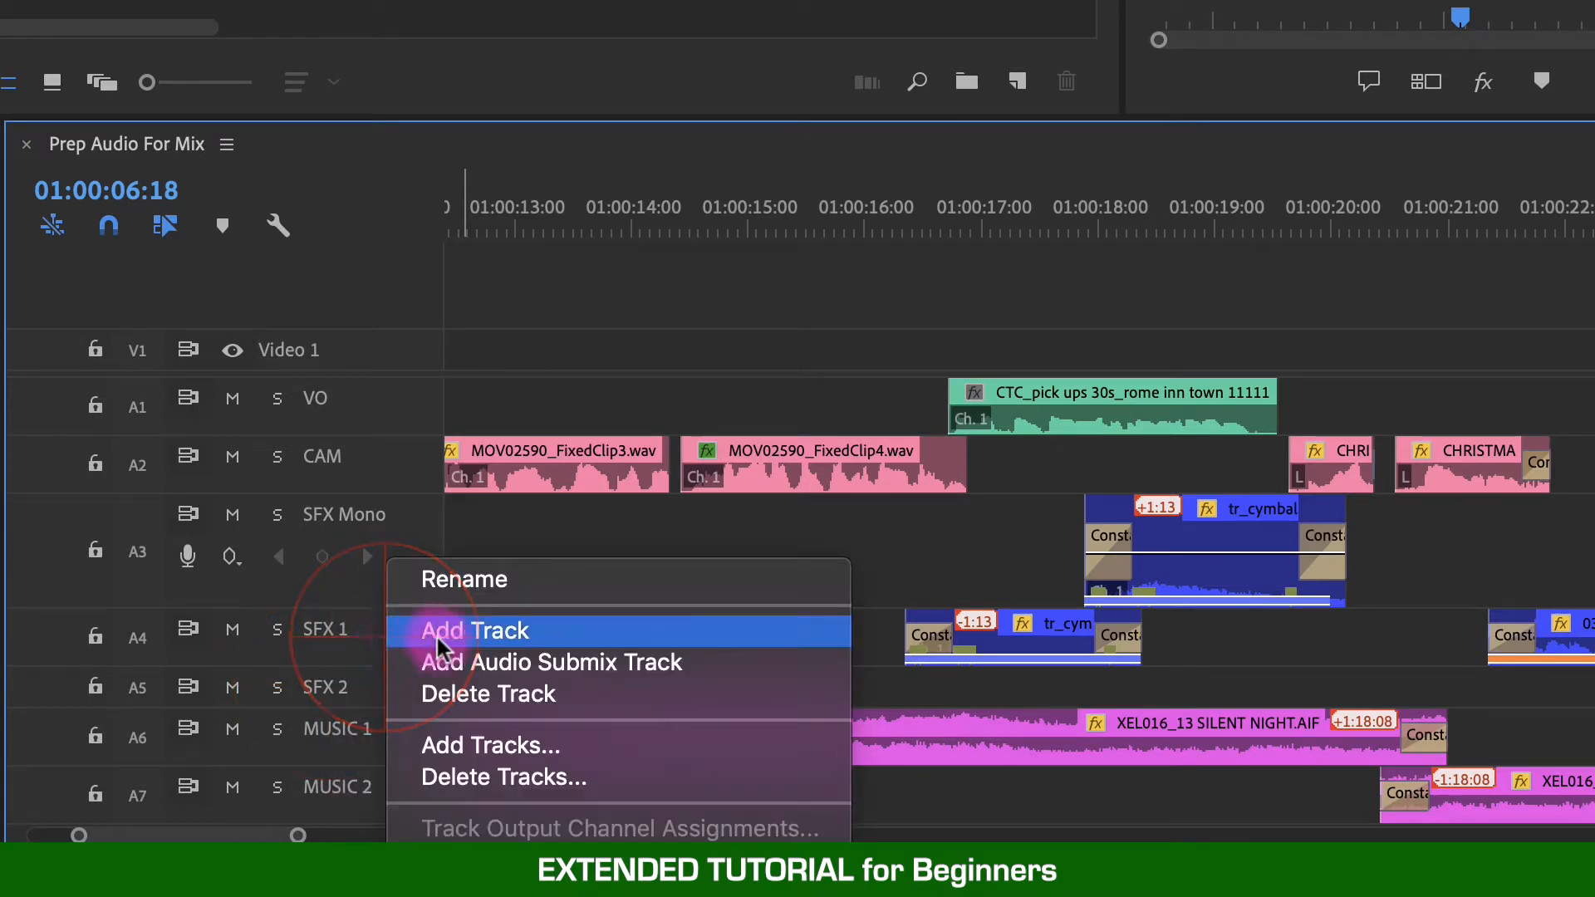
pyautogui.click(359, 621)
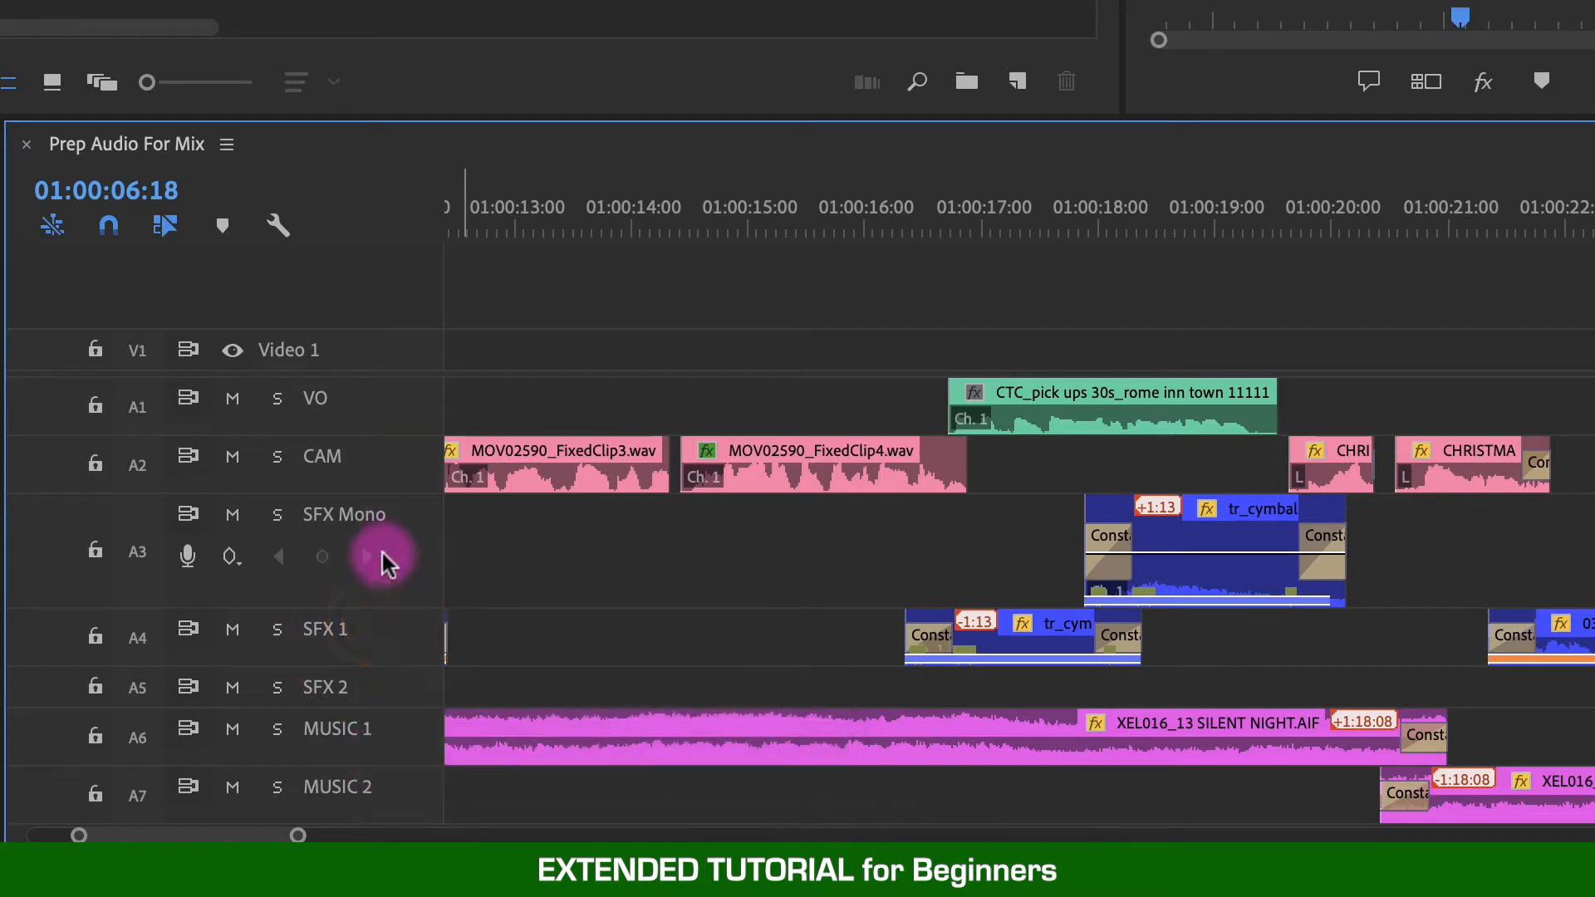
pyautogui.rightClick(387, 633)
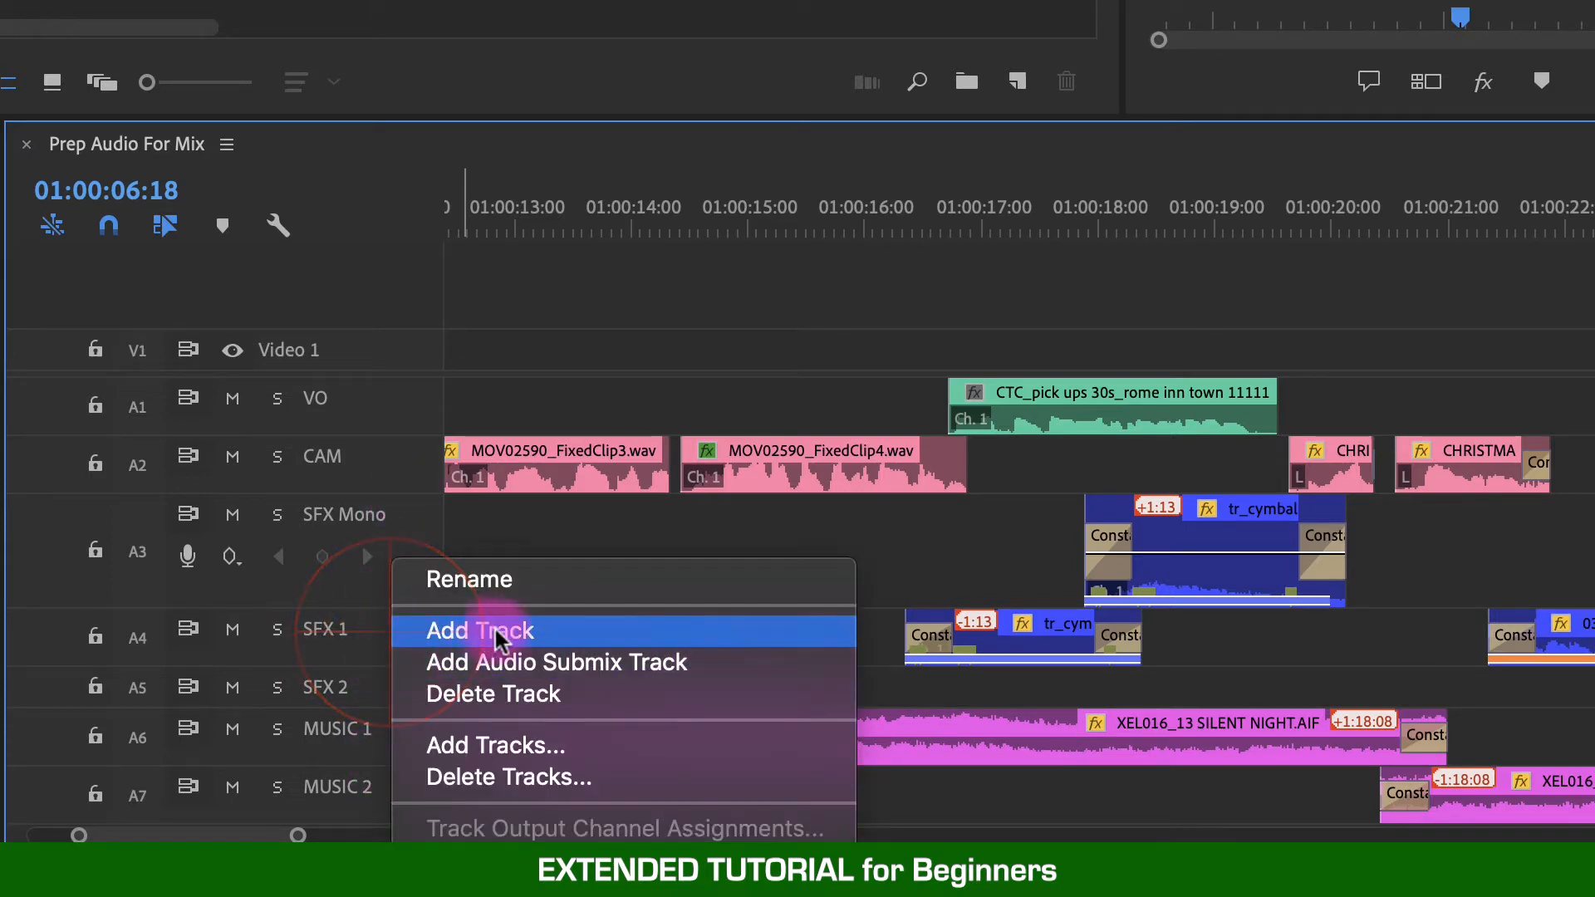
pyautogui.click(339, 635)
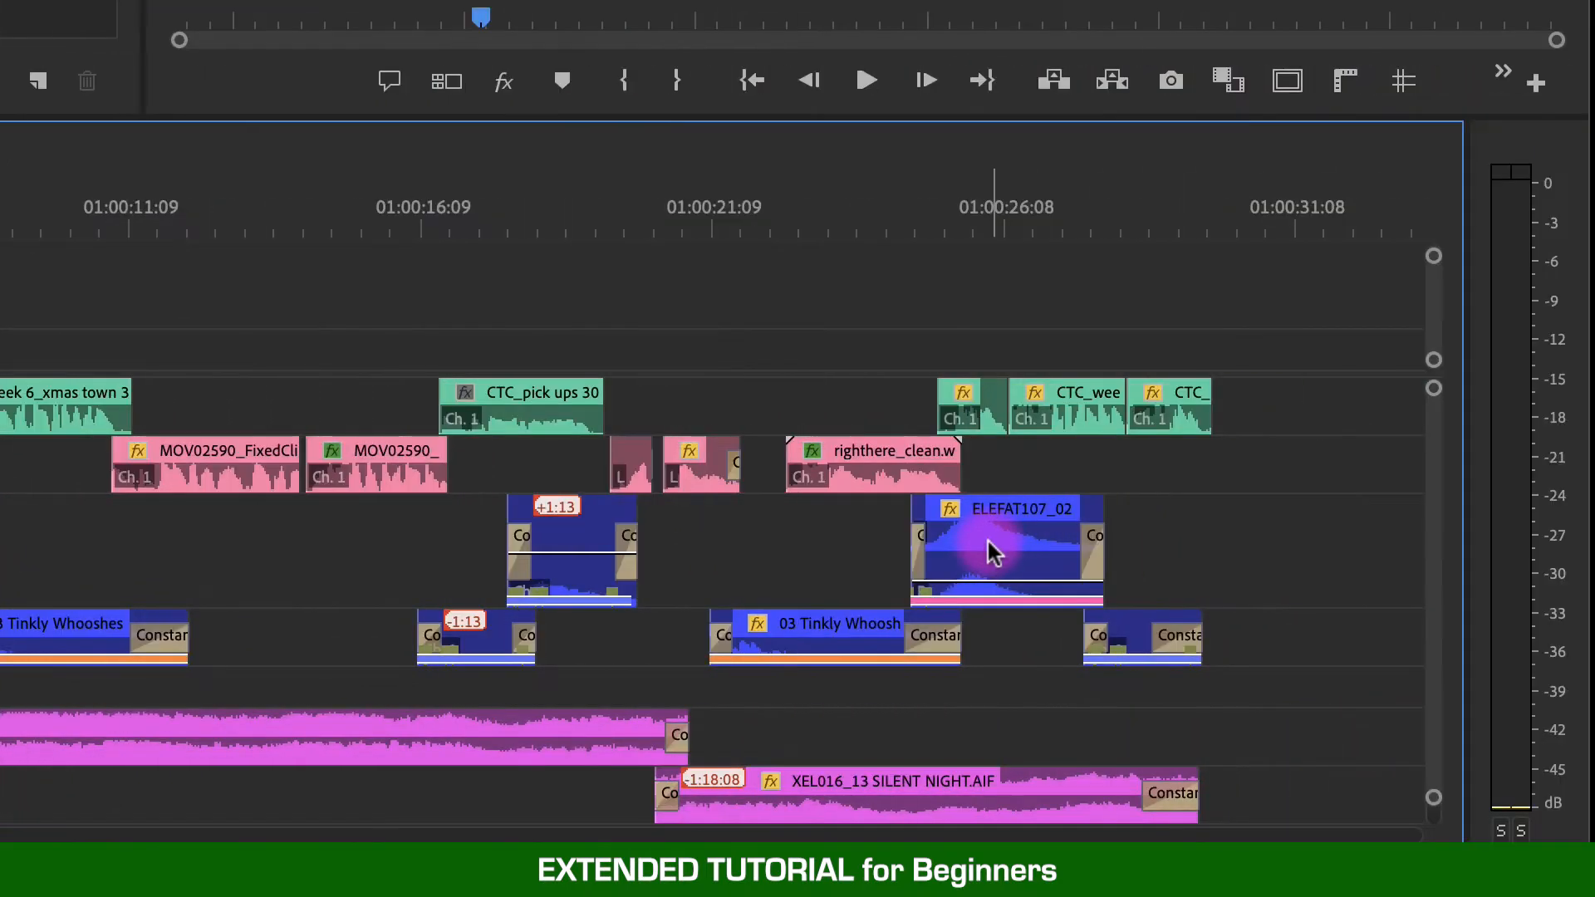
# - Move the stereo ELEFAT107_02 cymbal clip from the SFX Mono track down onto the new SFX 2 track, keeping its timing
pyautogui.moveTo(991, 550); pyautogui.dragTo(985, 678)
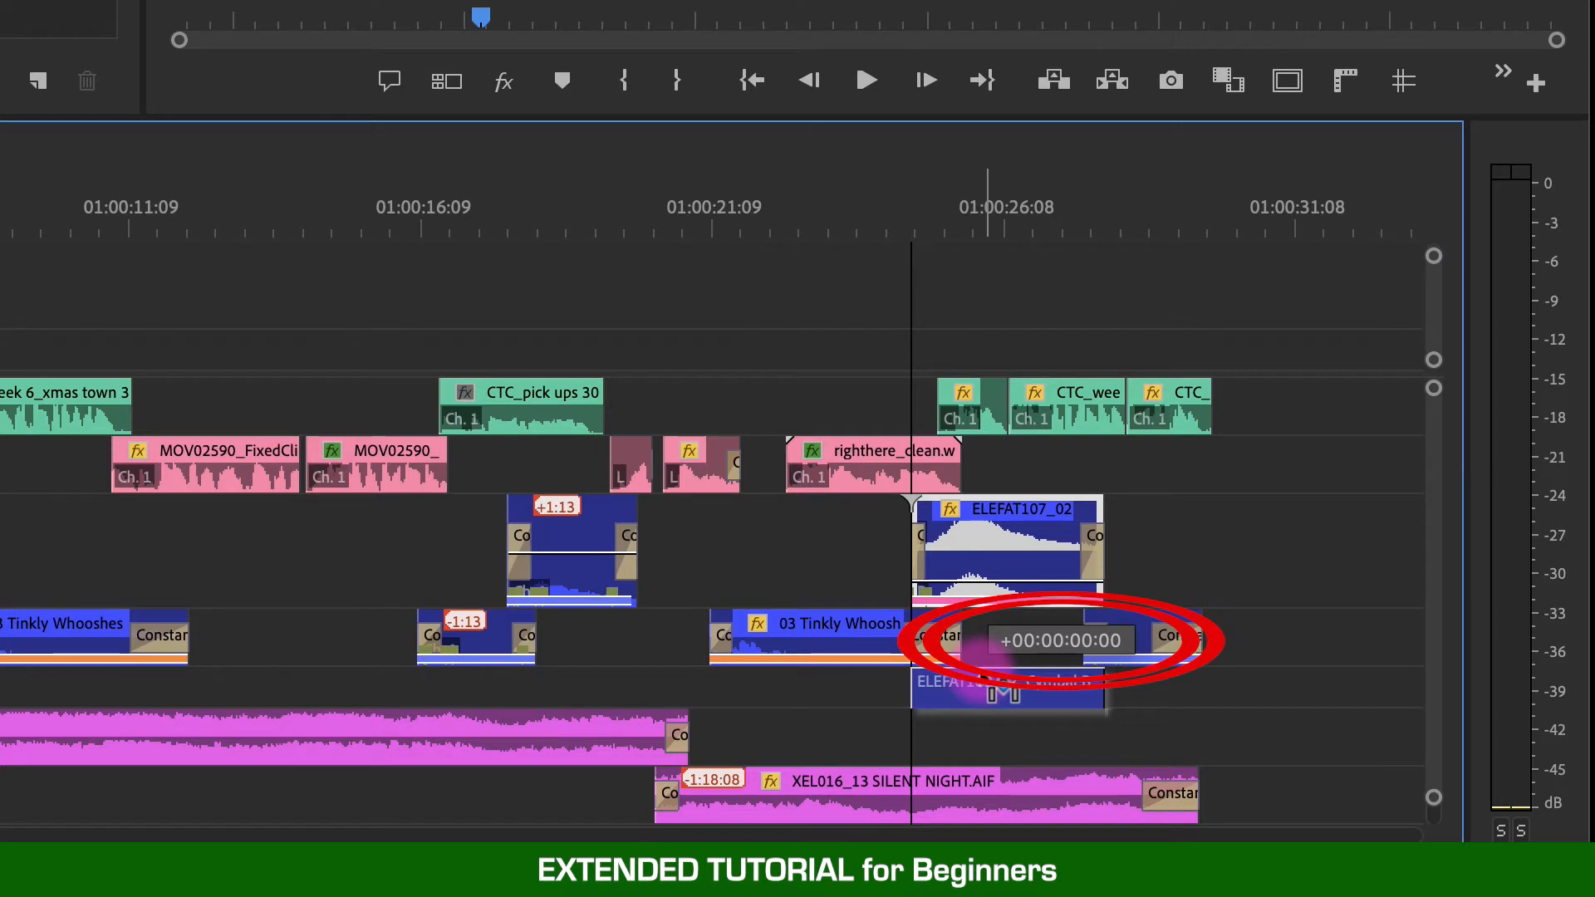
pyautogui.moveTo(1003, 693); pyautogui.dragTo(1101, 702)
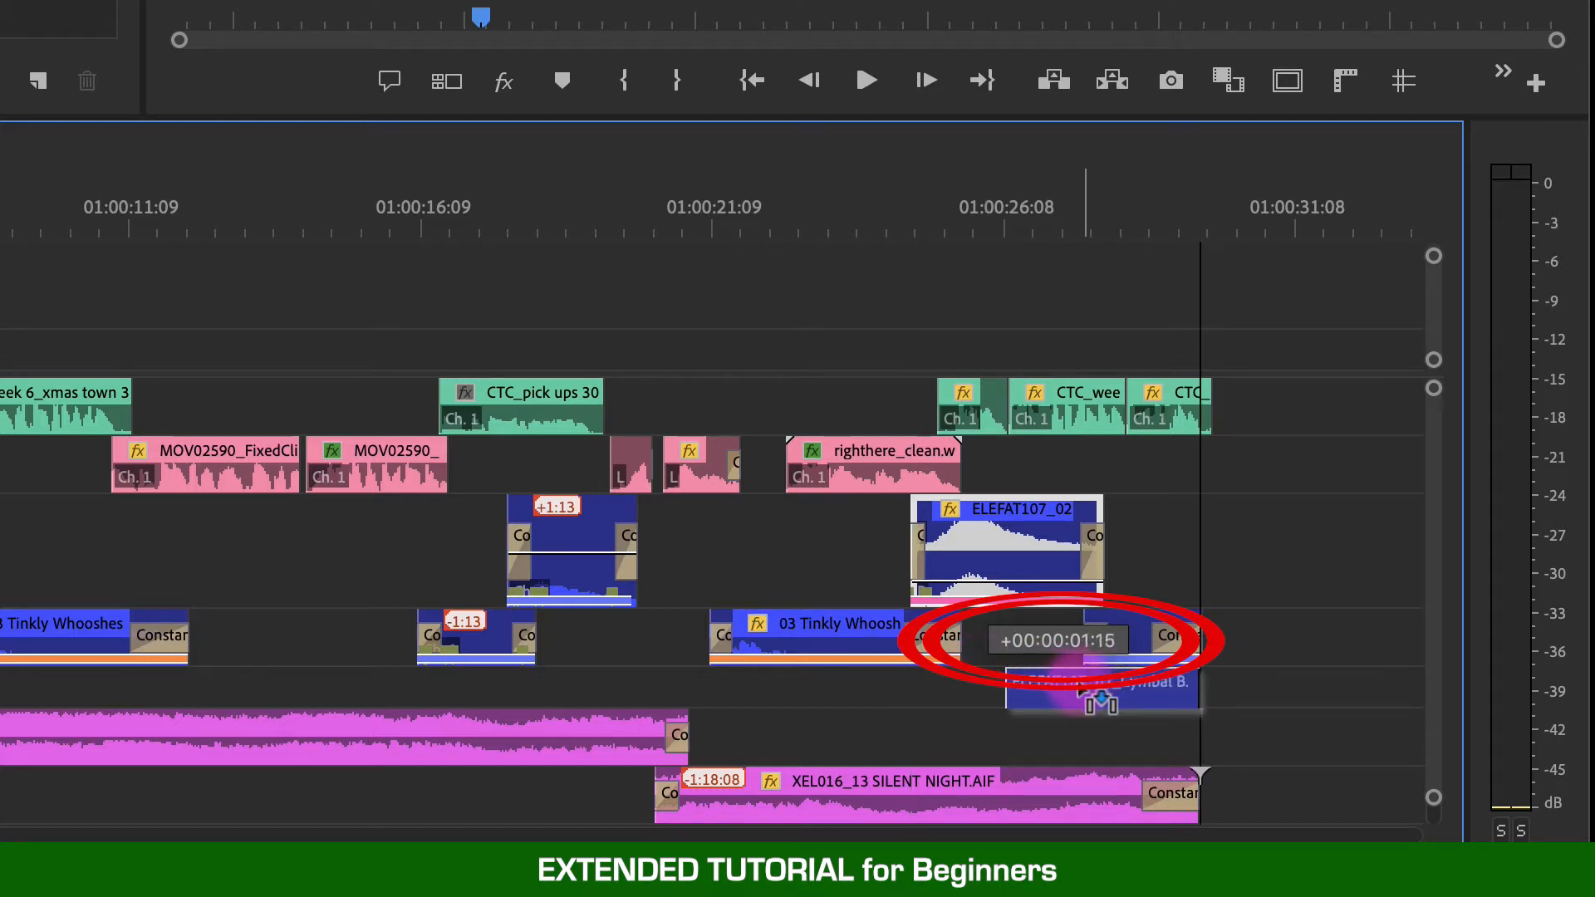
pyautogui.moveTo(1098, 702); pyautogui.dragTo(1036, 692)
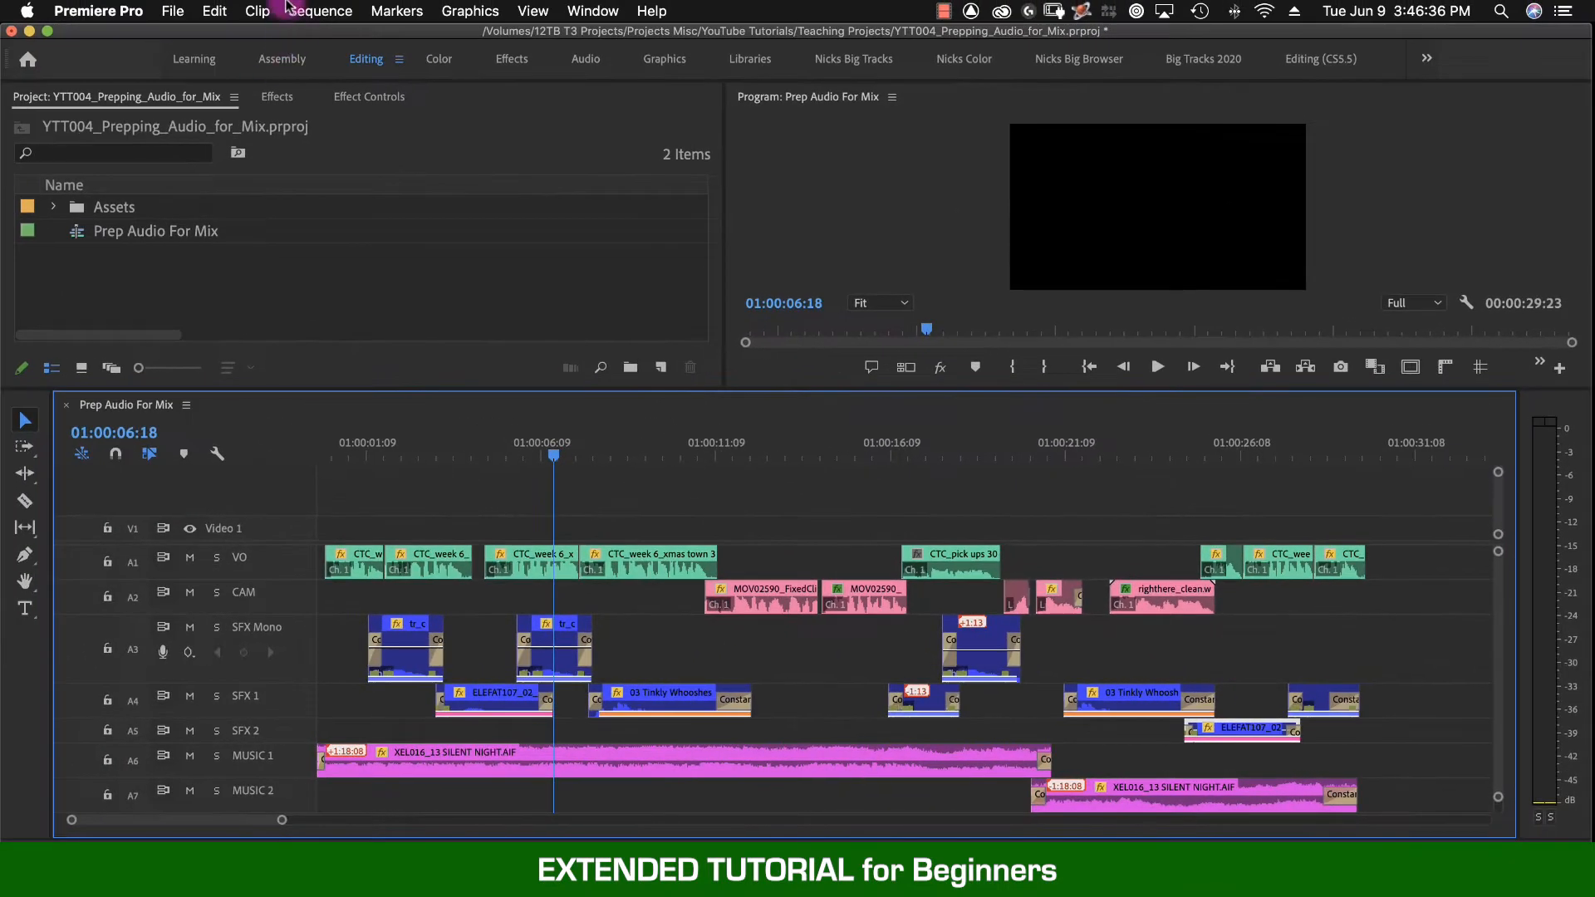
# - Toggle the Snap in Timeline option for the sequence
pyautogui.click(320, 10)
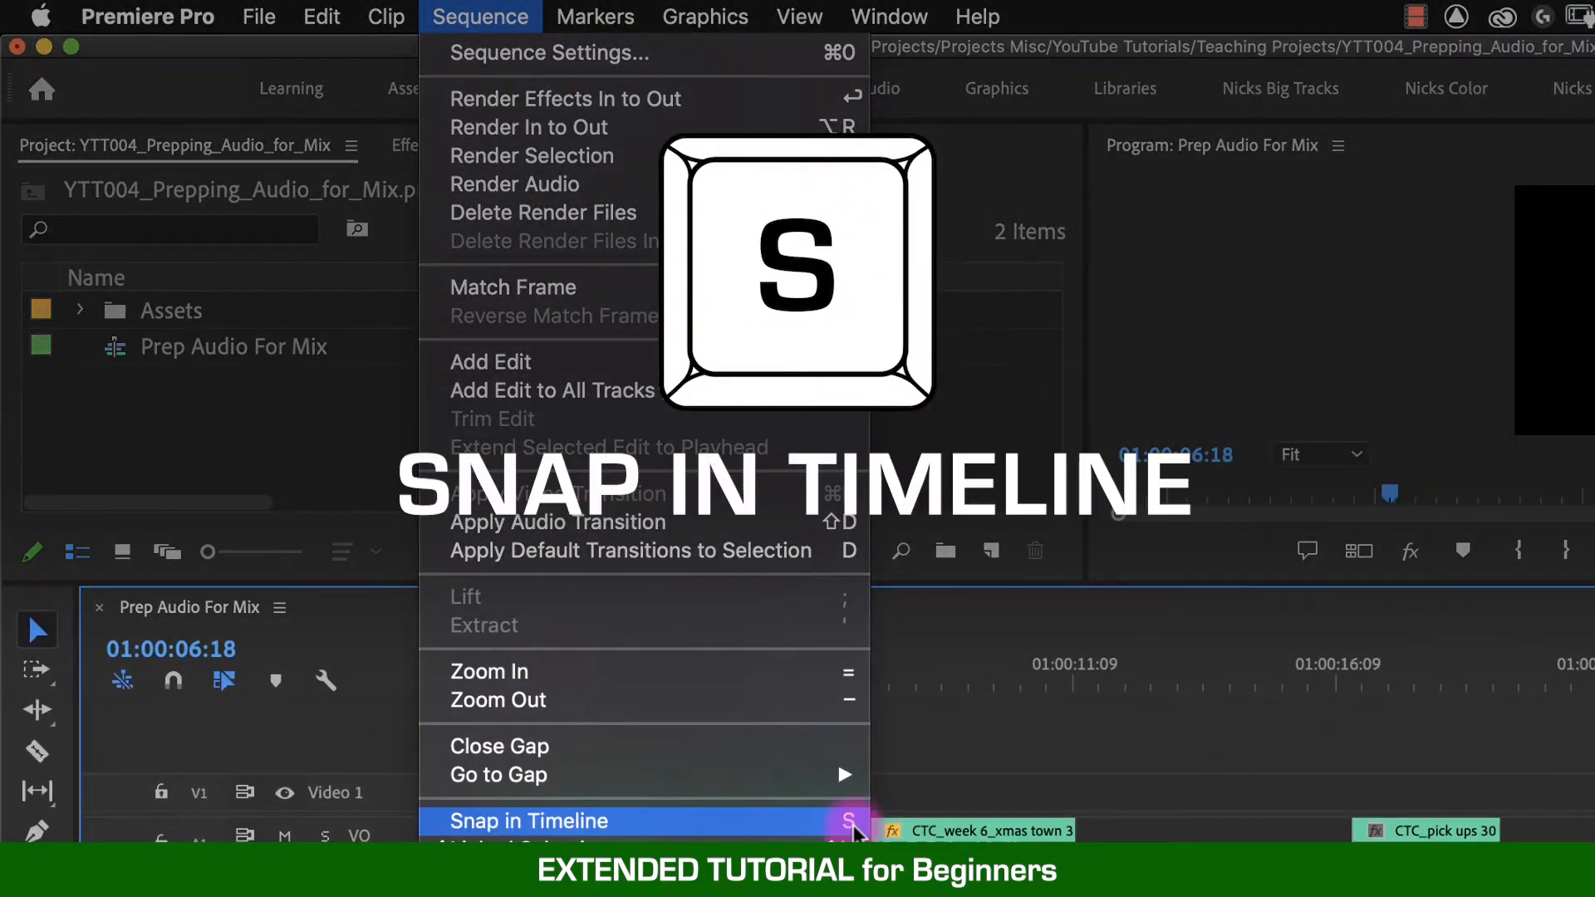
pyautogui.click(691, 818)
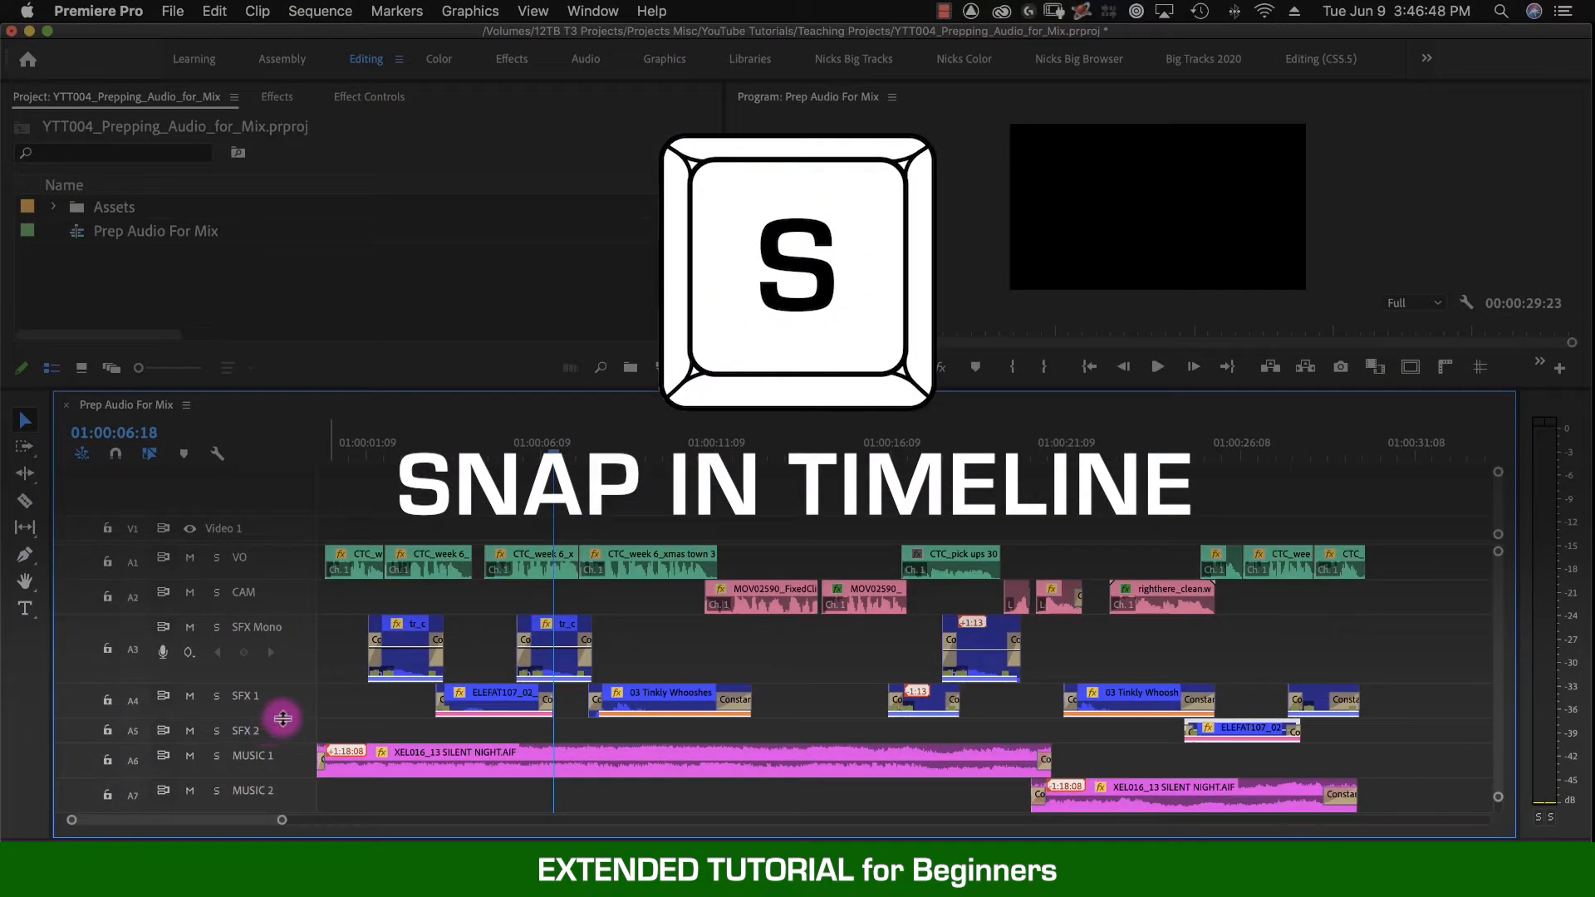
# - Trim the end of the tr_cymbal.aif clip on SFX 1 and move it up onto SFX Mono beside the other tr_cymbal clip
pyautogui.moveTo(281, 715); pyautogui.dragTo(282, 751)
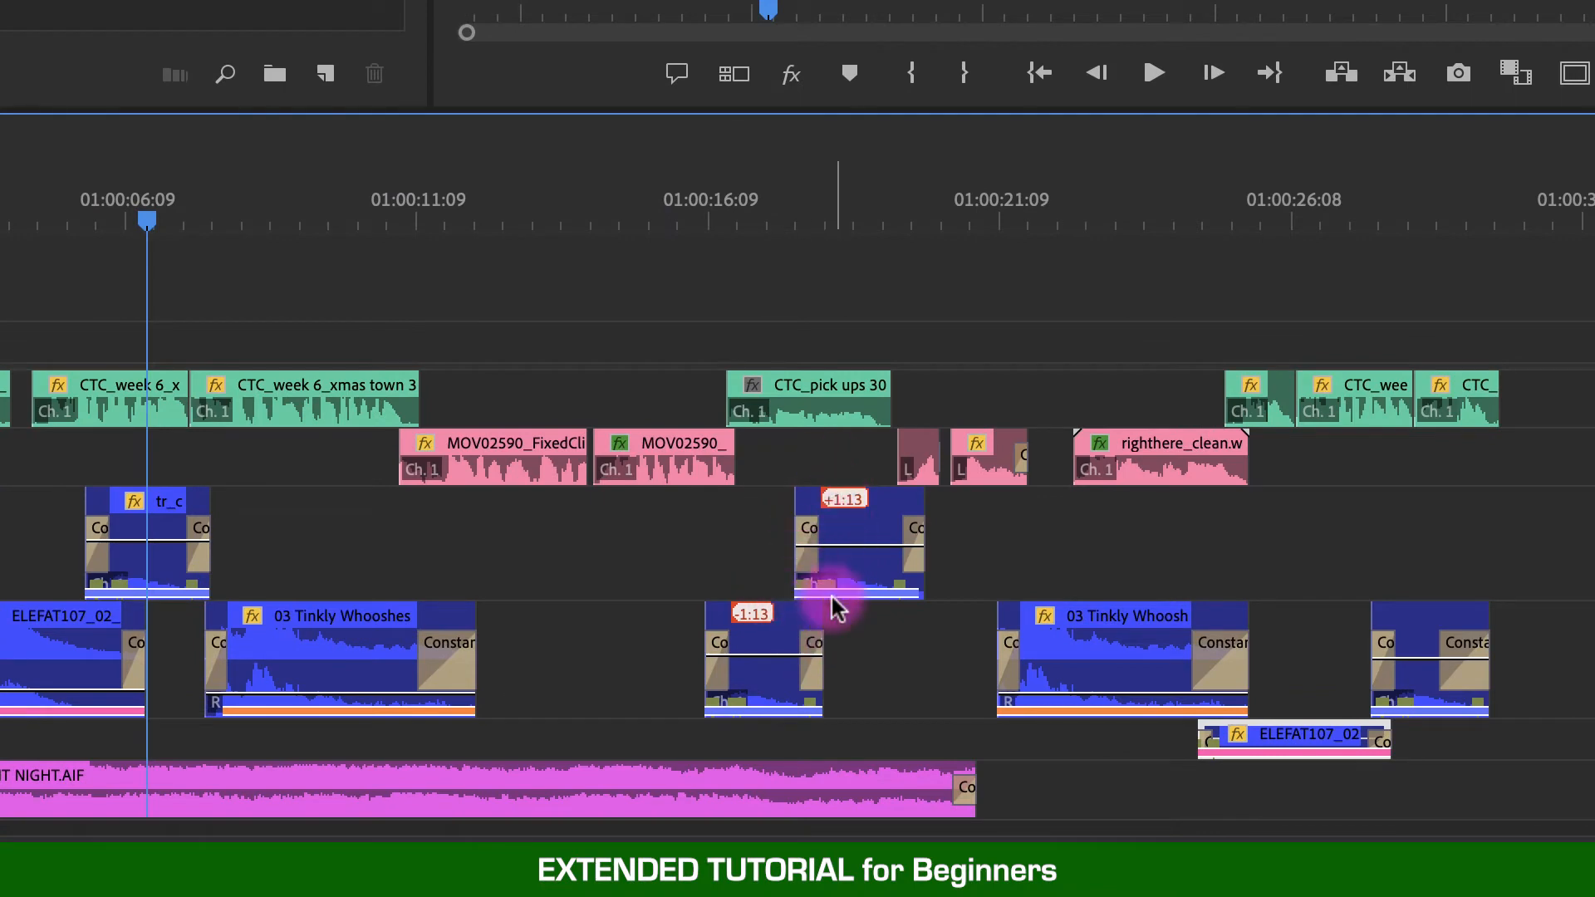
pyautogui.click(762, 199)
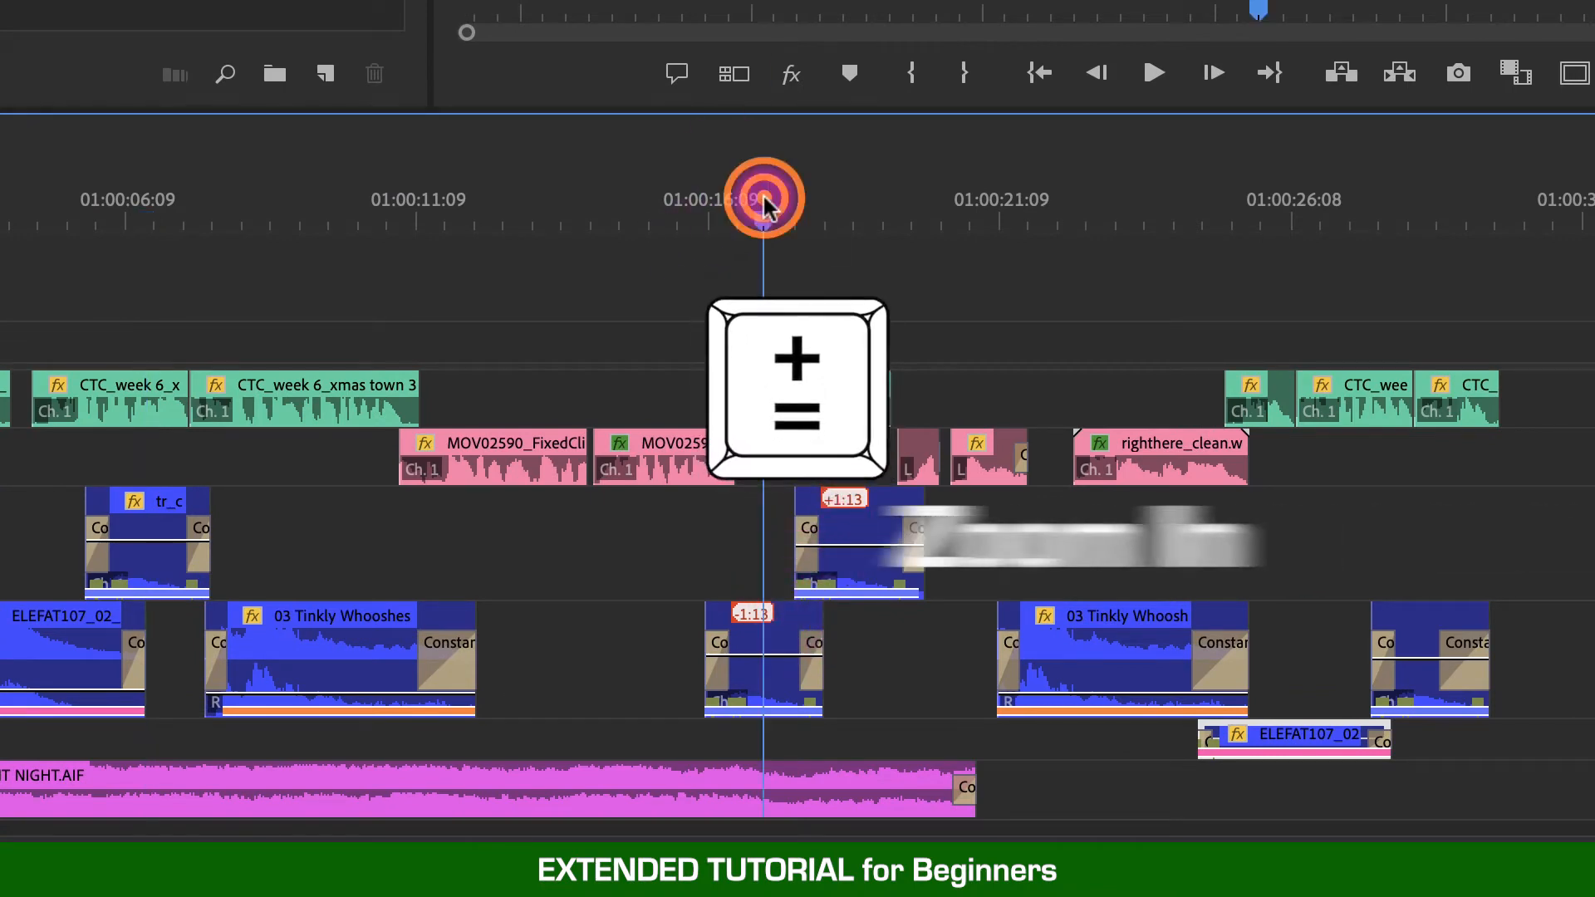
pyautogui.press('=')
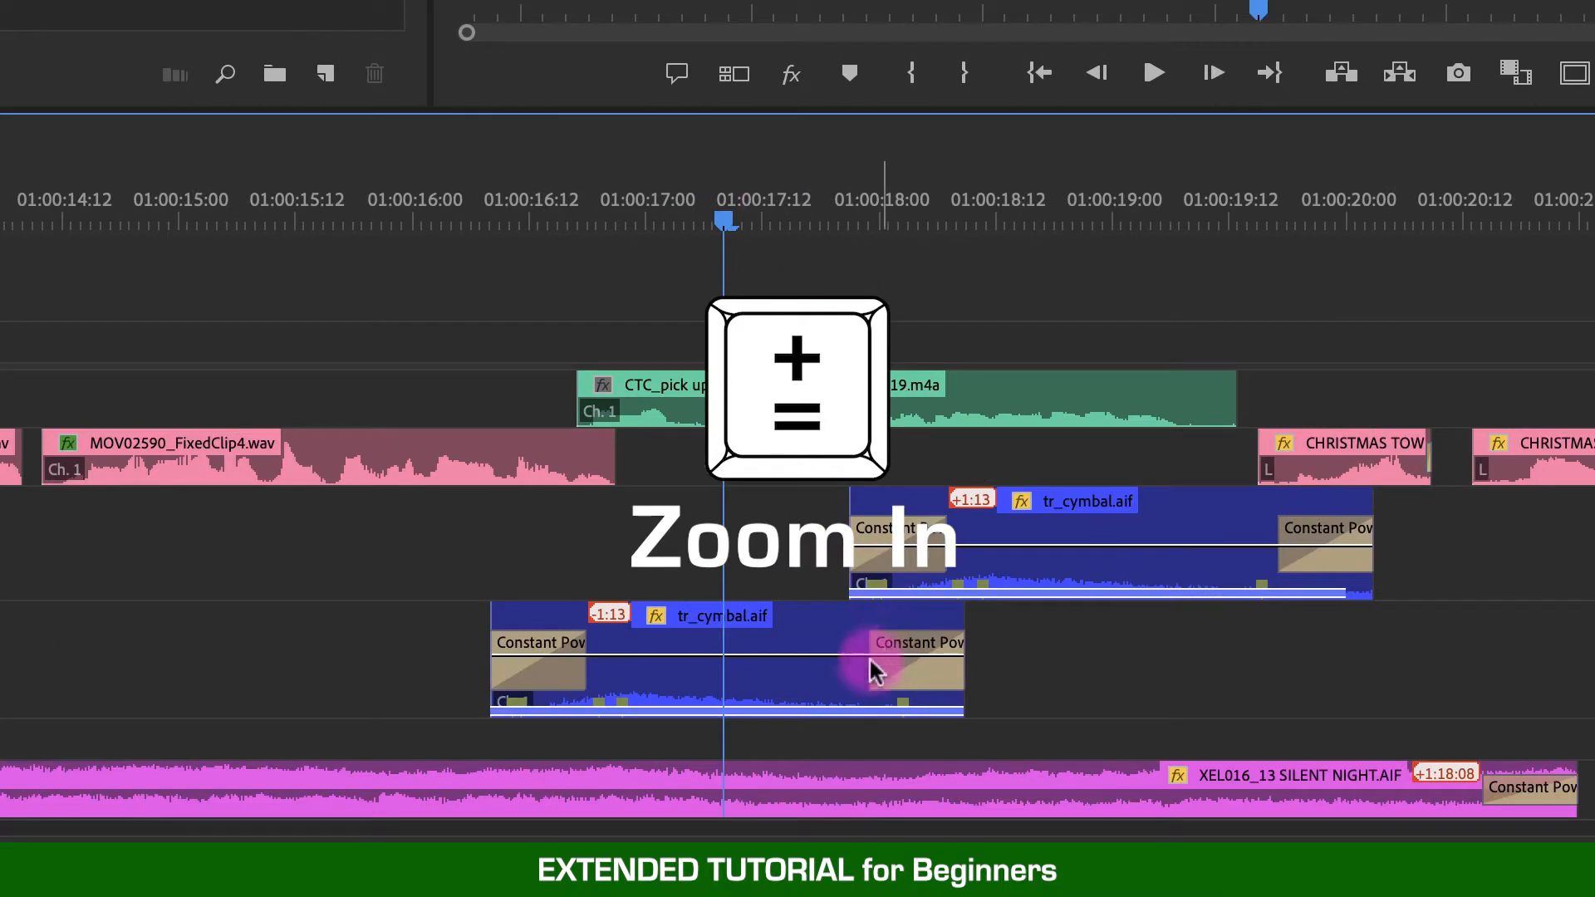
pyautogui.click(985, 664)
pyautogui.moveTo(986, 665); pyautogui.dragTo(851, 664)
pyautogui.click(665, 640)
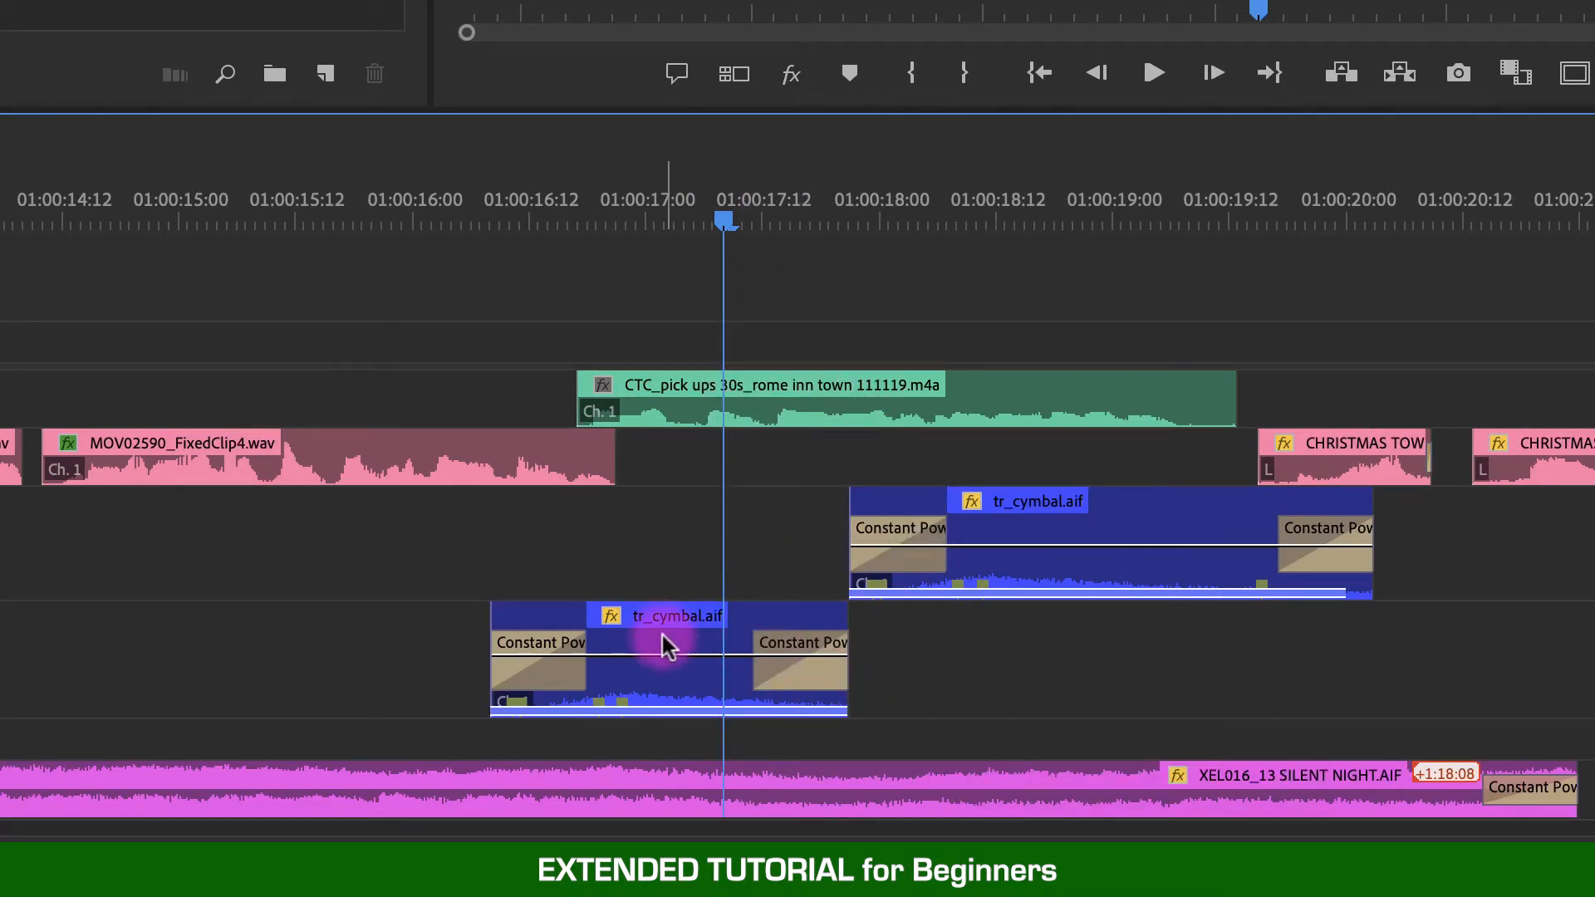
pyautogui.moveTo(664, 644); pyautogui.dragTo(661, 560)
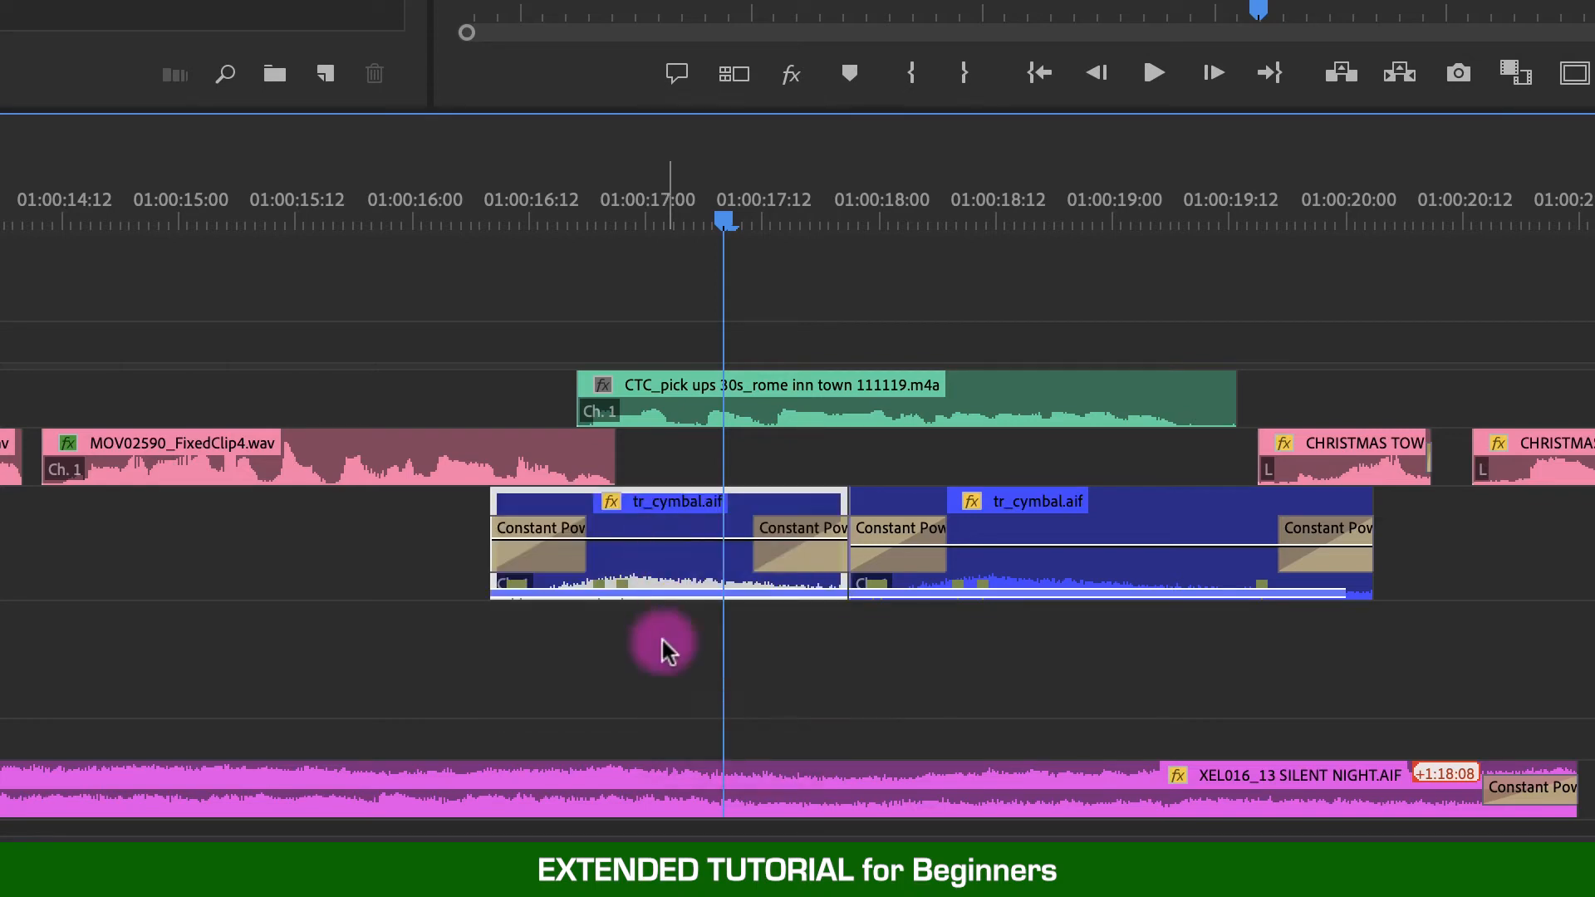
# - Move the tr_cymbal.aif clip near 01:00:28:00 from the SFX 1 track up onto the SFX Mono track
pyautogui.press('-')
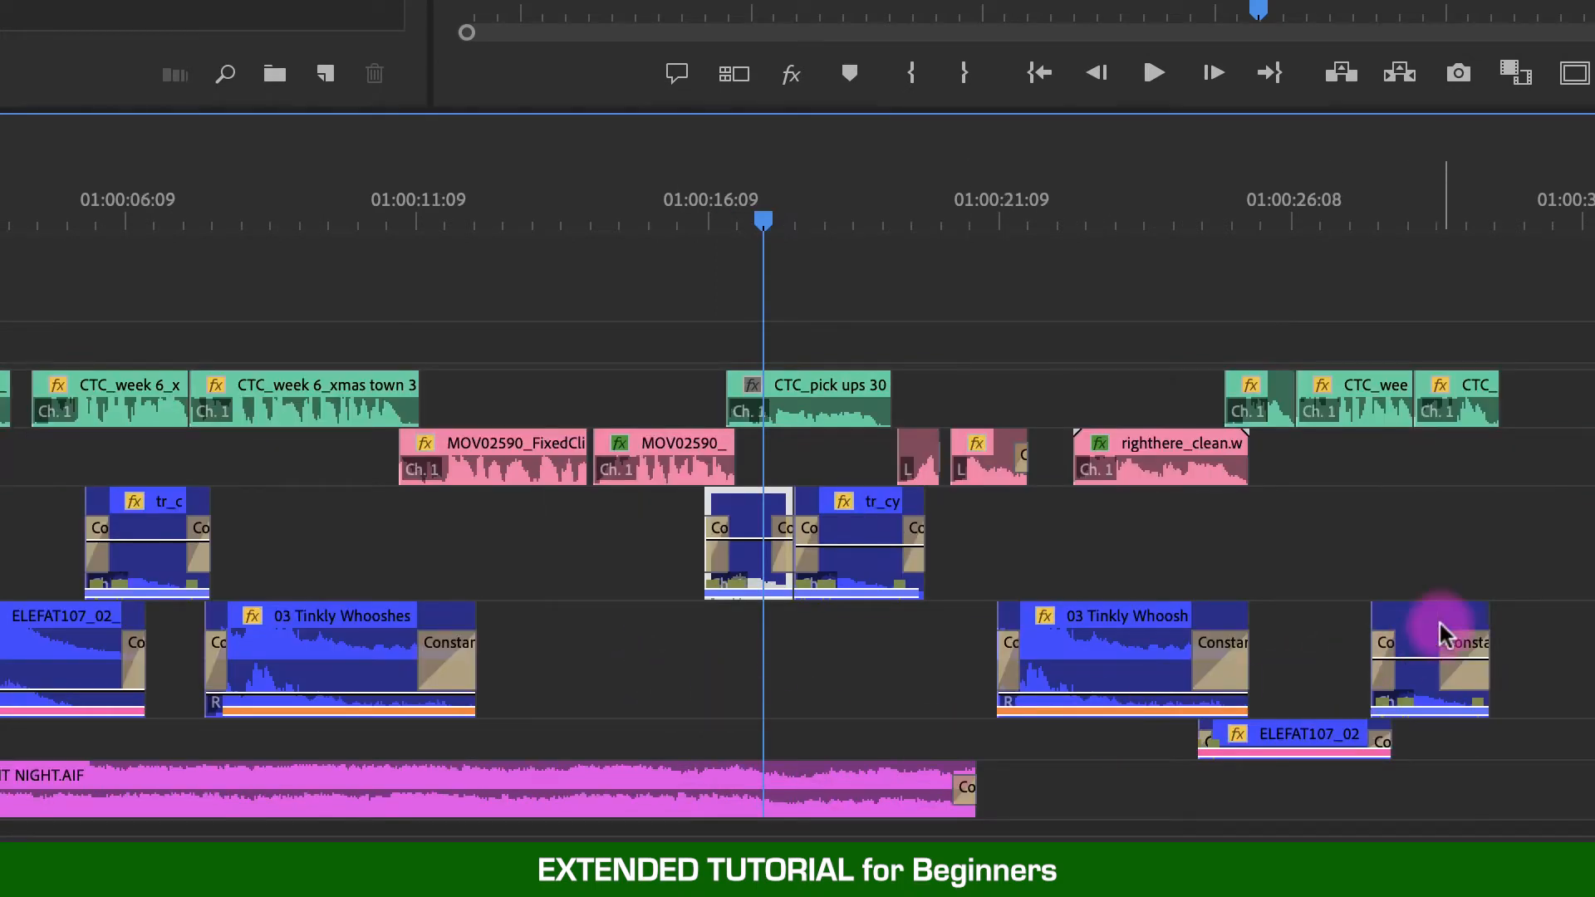
pyautogui.click(1392, 224)
pyautogui.press('=')
pyautogui.click(789, 665)
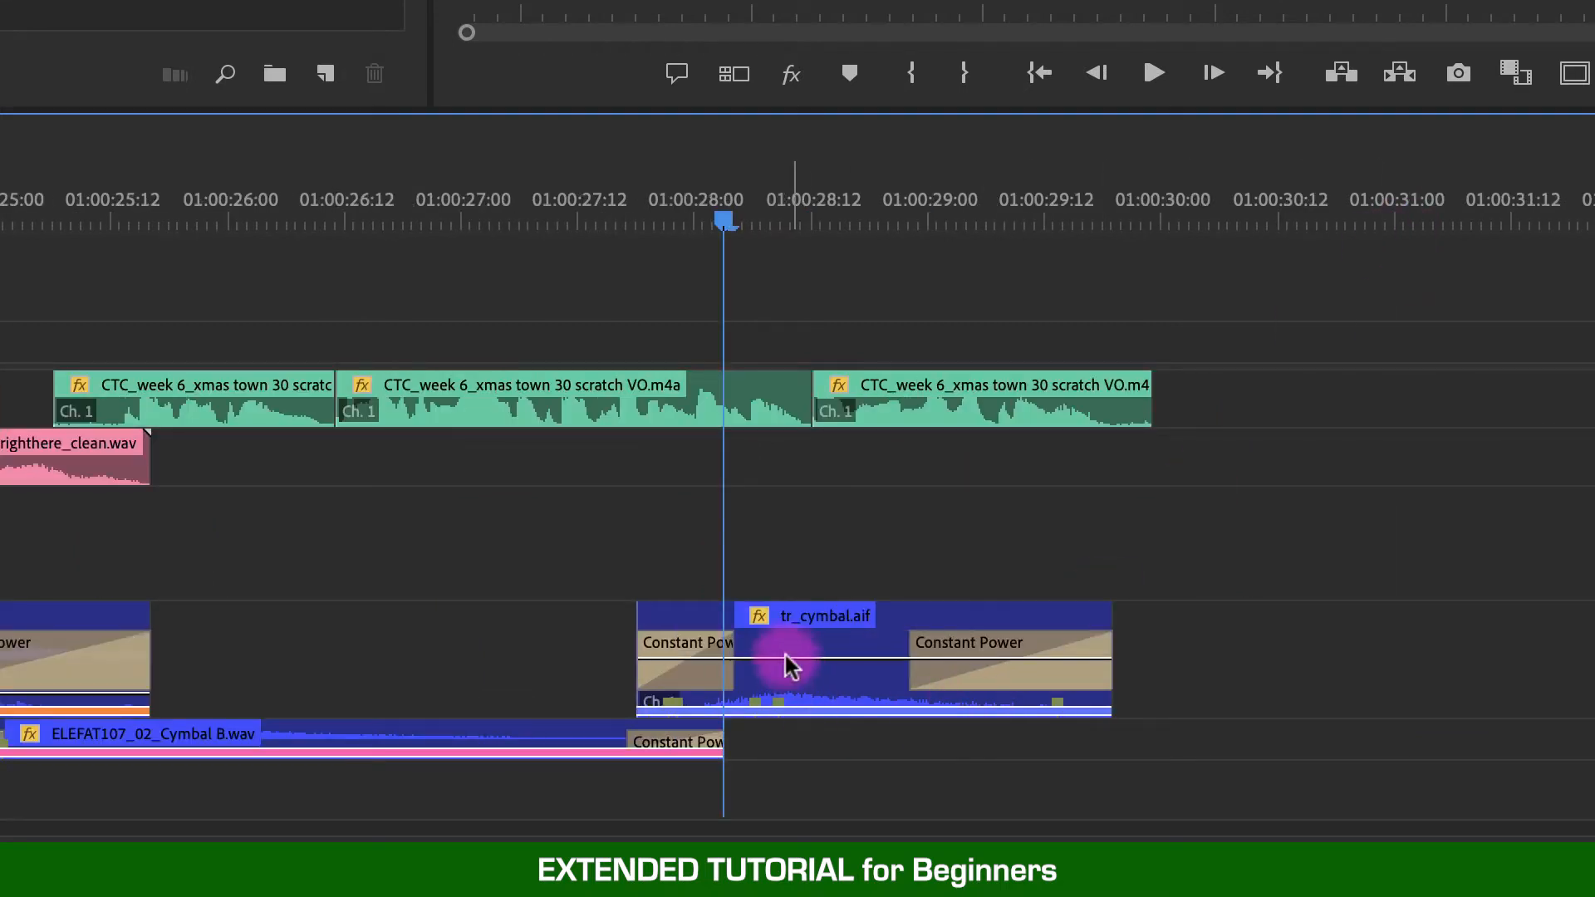
pyautogui.click(812, 708)
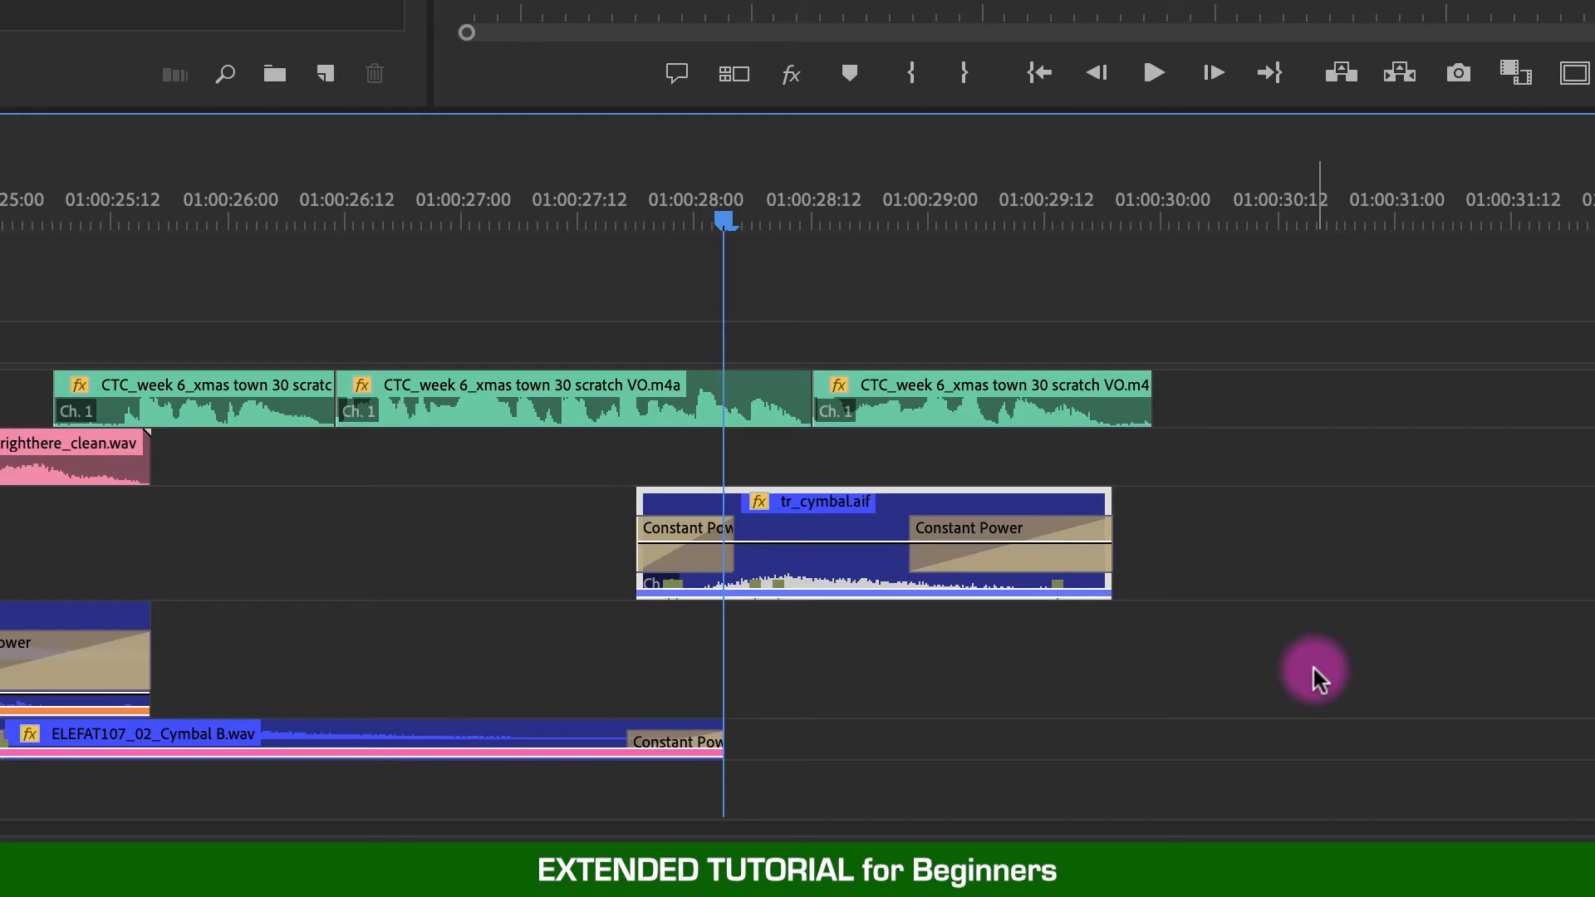
# - Fit the whole sequence in view and marquee-select the clips on the SFX Mono track and on the SFX 1 track
pyautogui.press('\\')
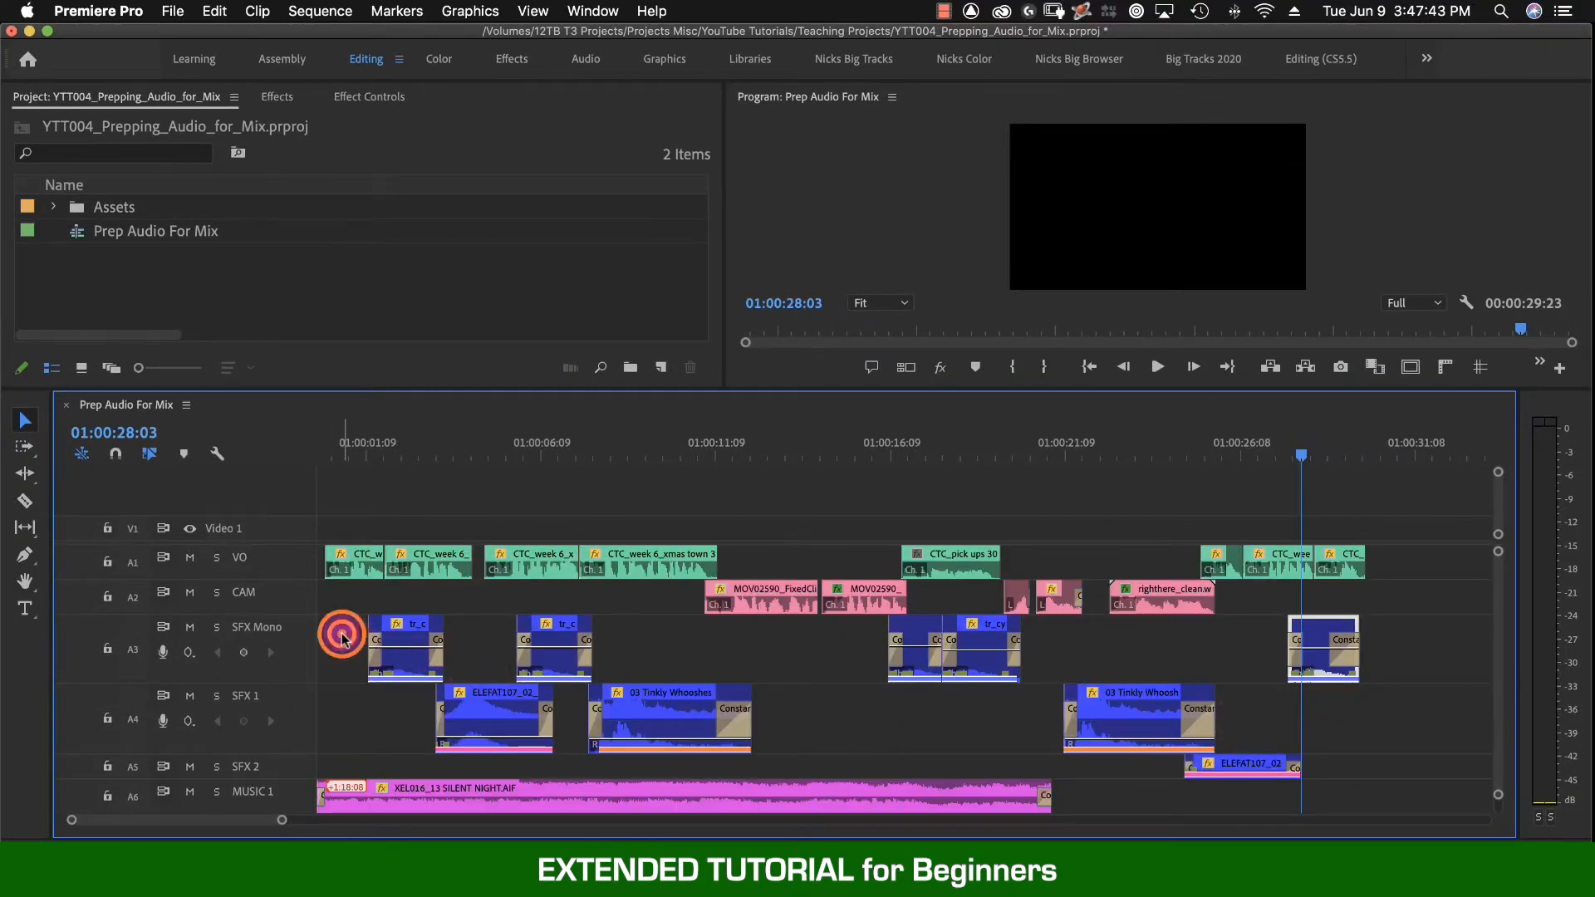
pyautogui.moveTo(342, 636); pyautogui.dragTo(1396, 656)
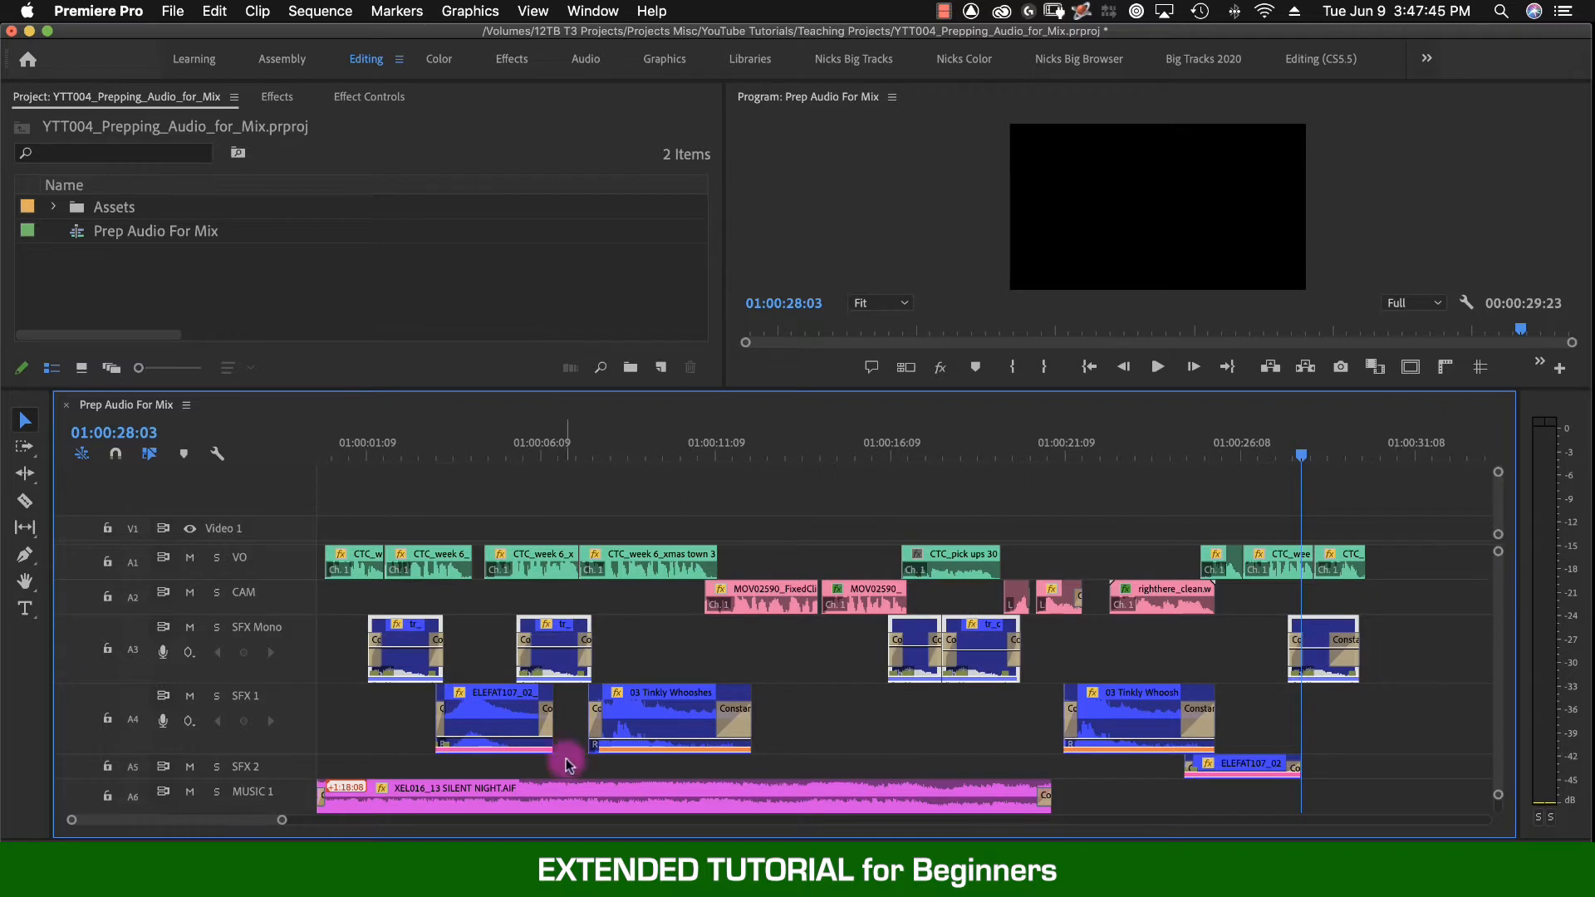
pyautogui.moveTo(378, 712); pyautogui.dragTo(1167, 738)
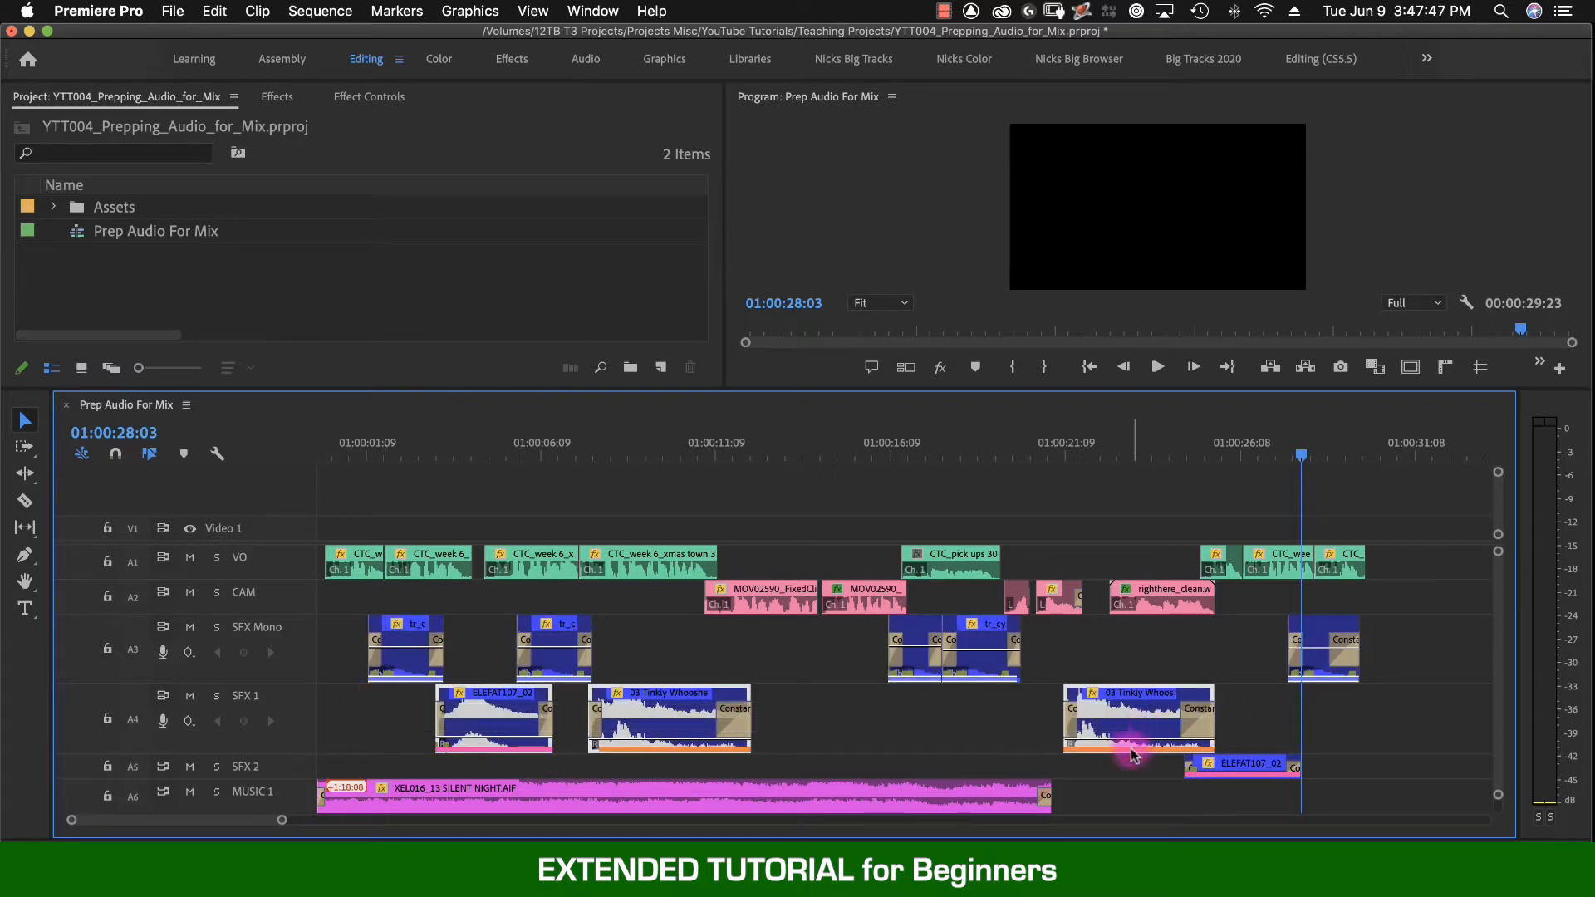
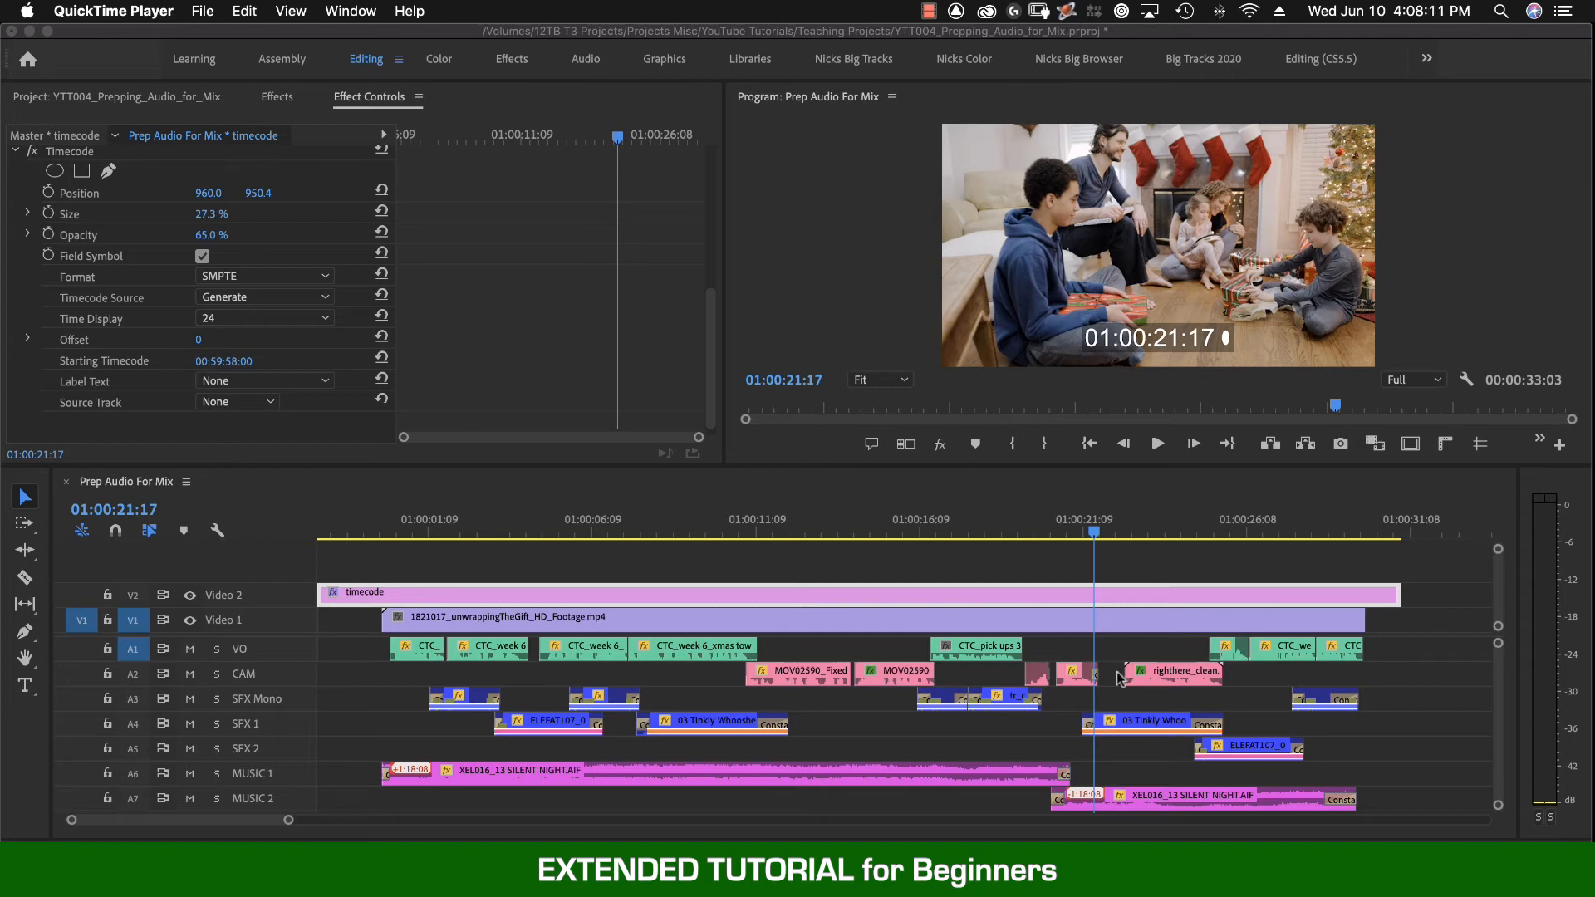
# - Select the Prep Audio For Mix sequence in the project and open its AAF export settings
pyautogui.click(1063, 532)
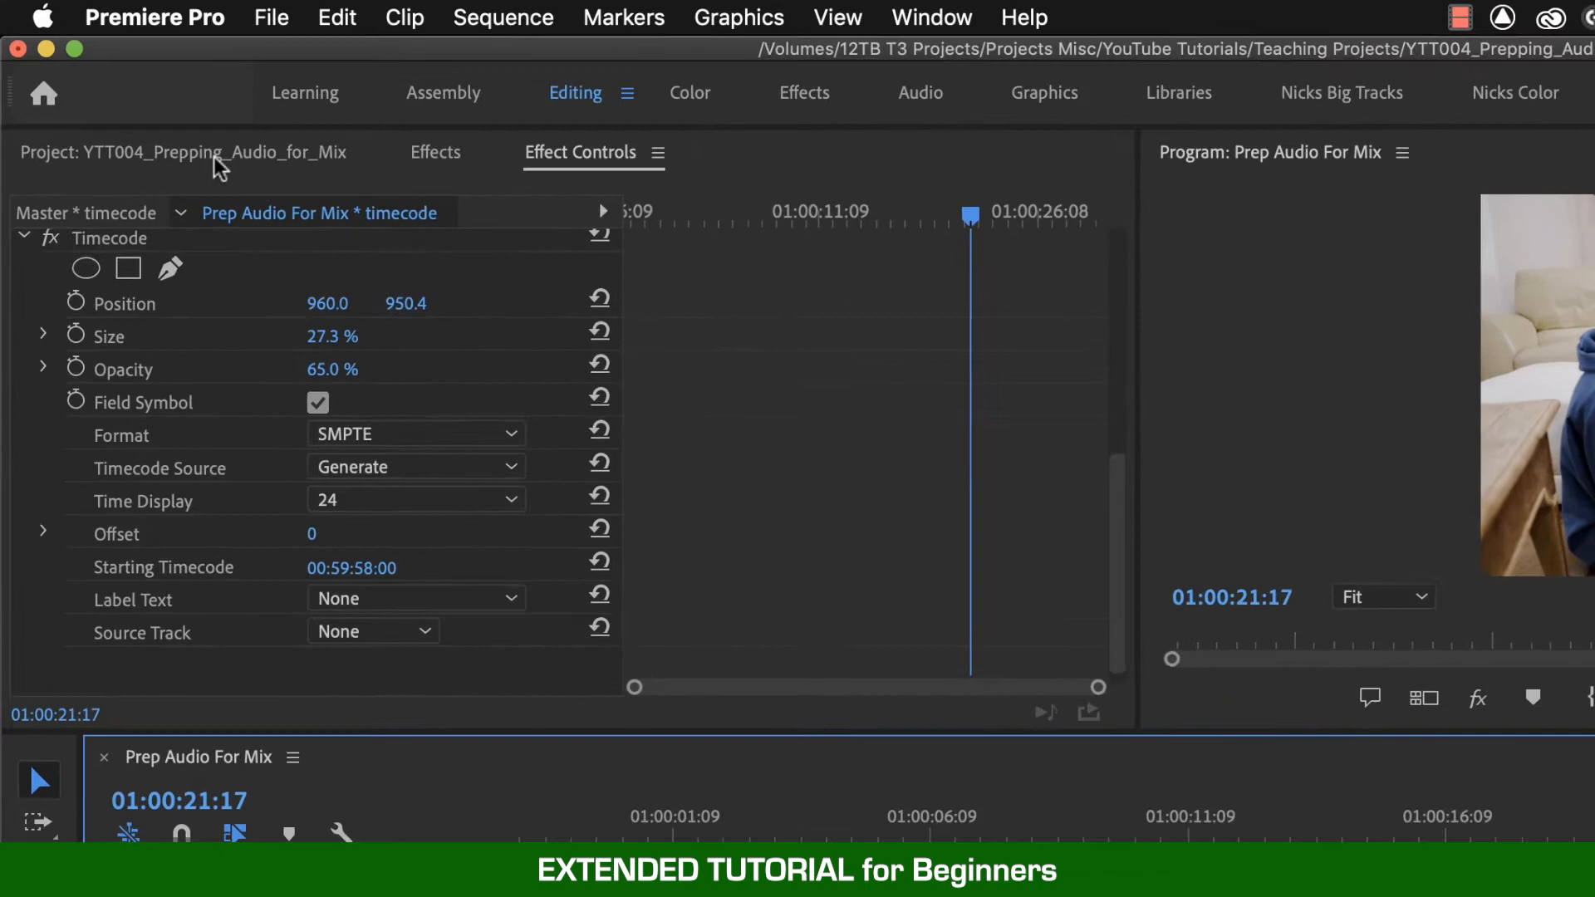
pyautogui.click(218, 166)
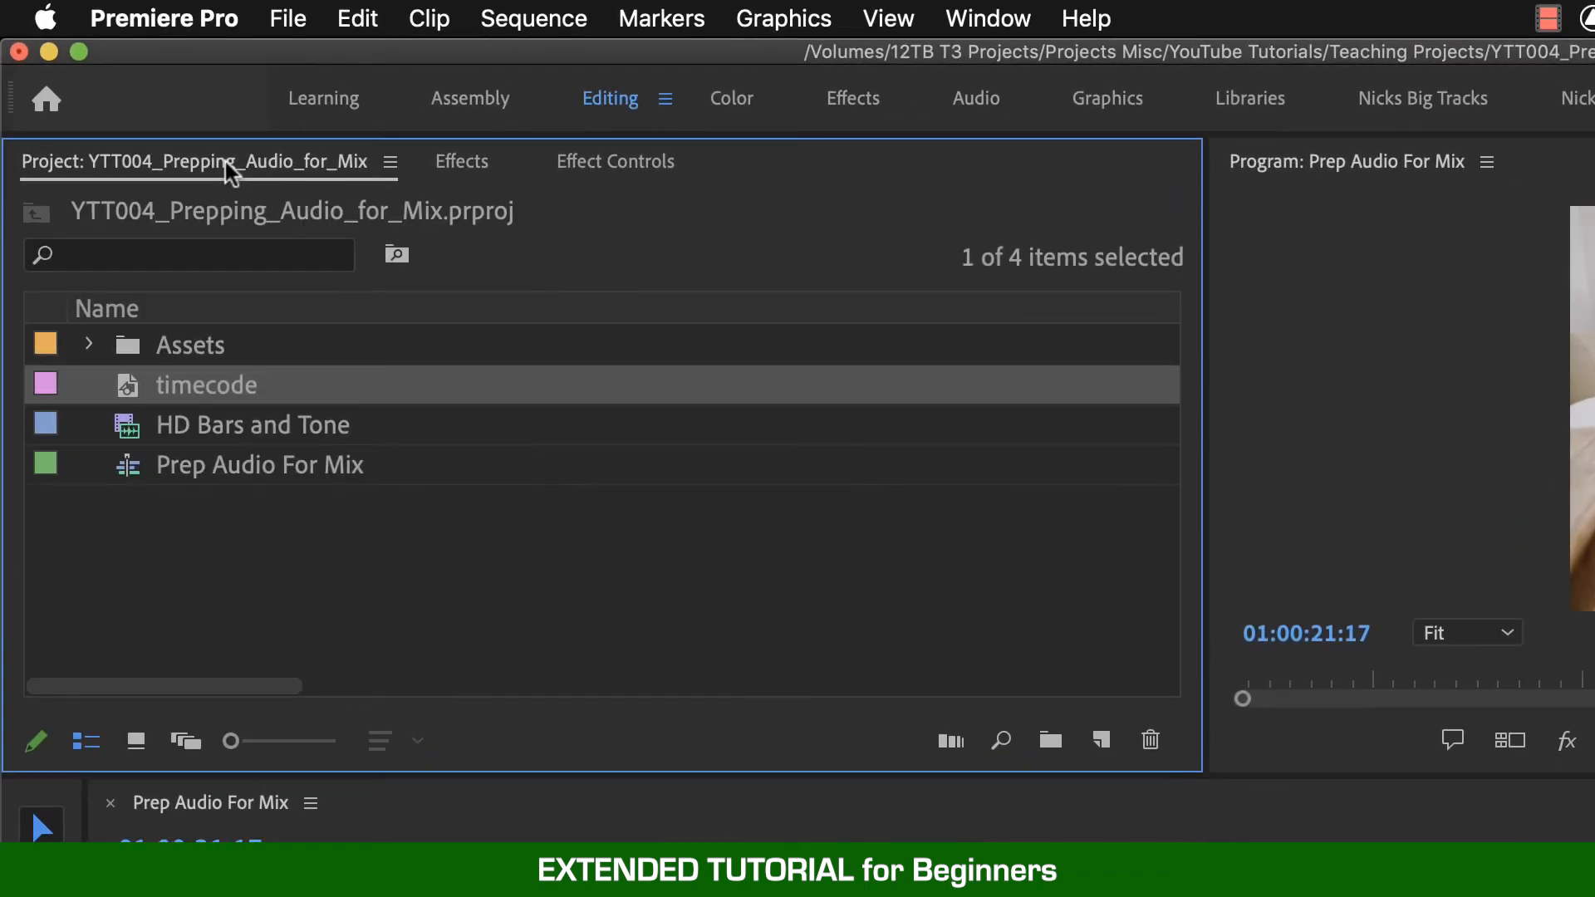
pyautogui.click(218, 444)
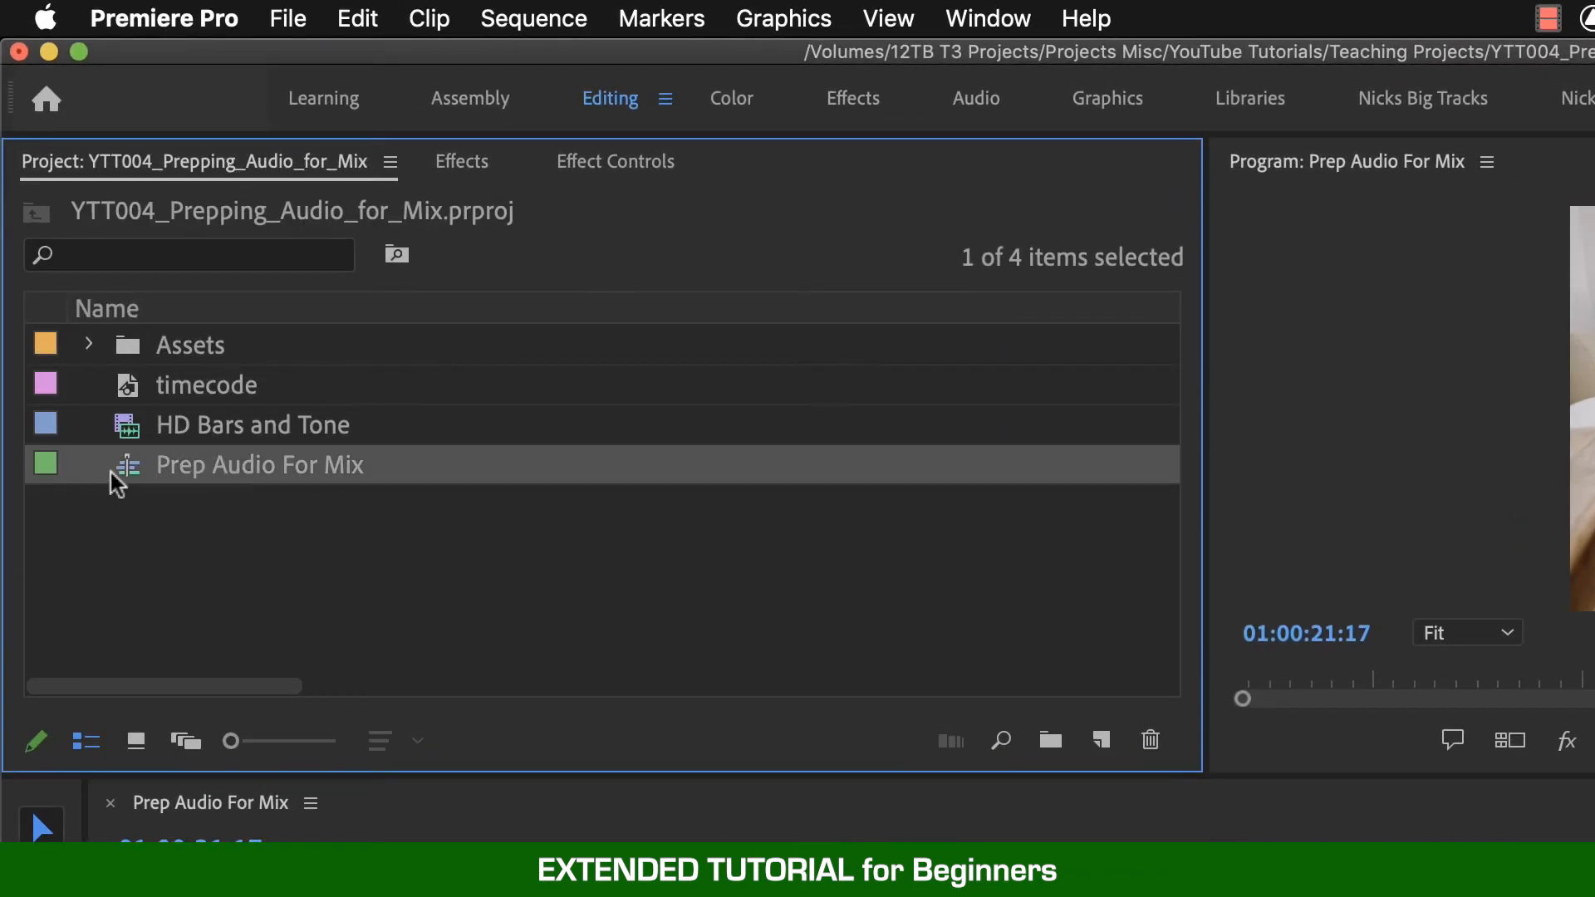
pyautogui.click(284, 8)
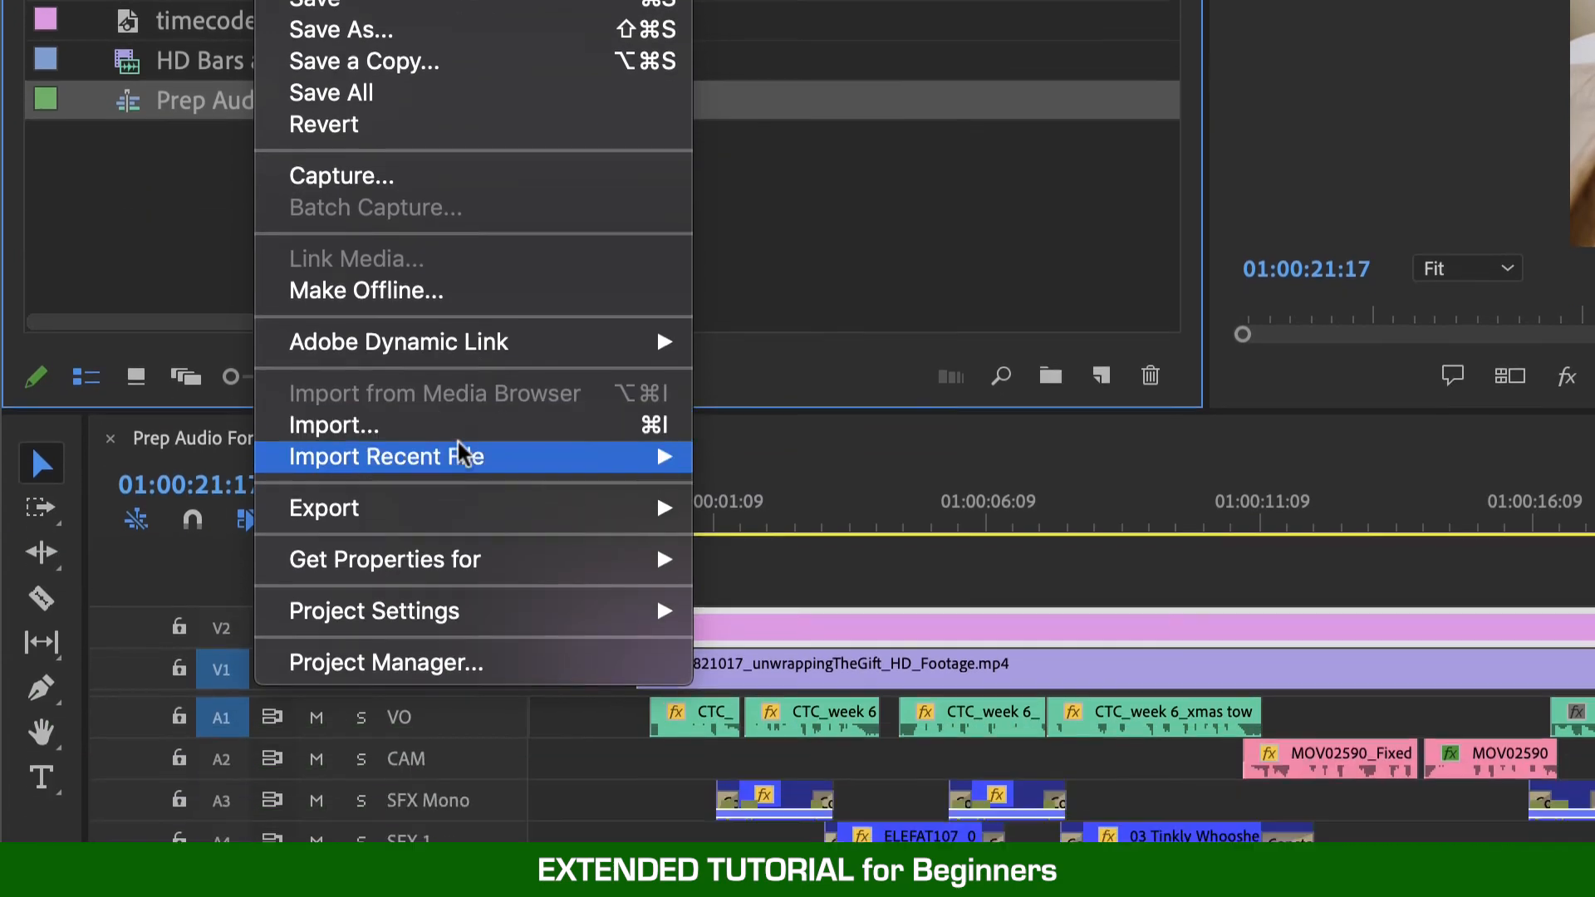
pyautogui.moveTo(511, 868)
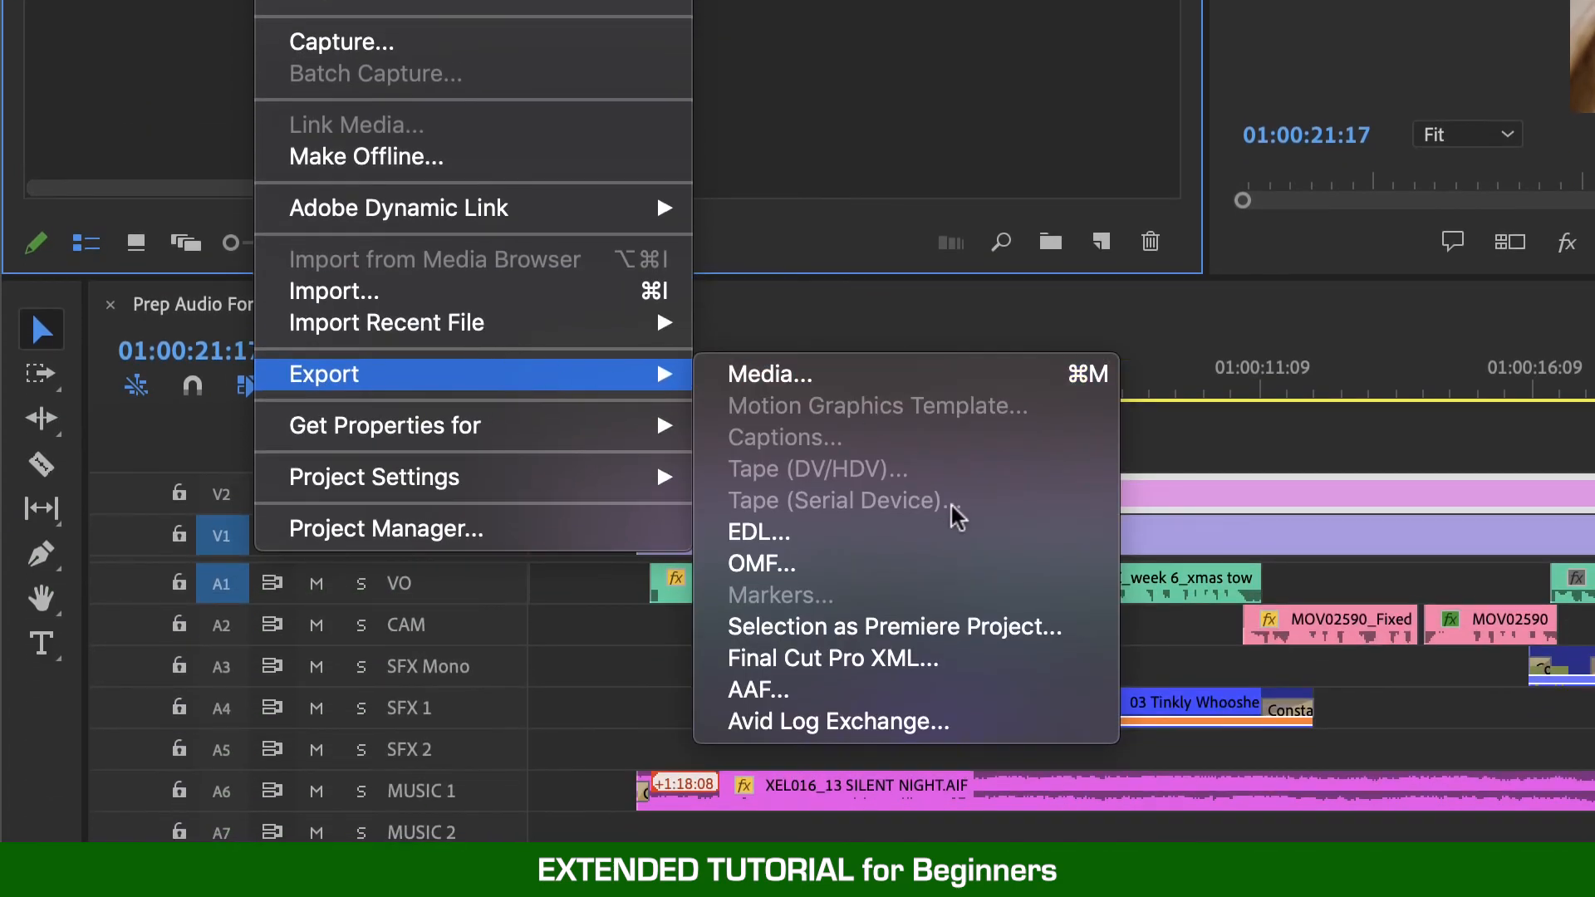
pyautogui.click(1052, 691)
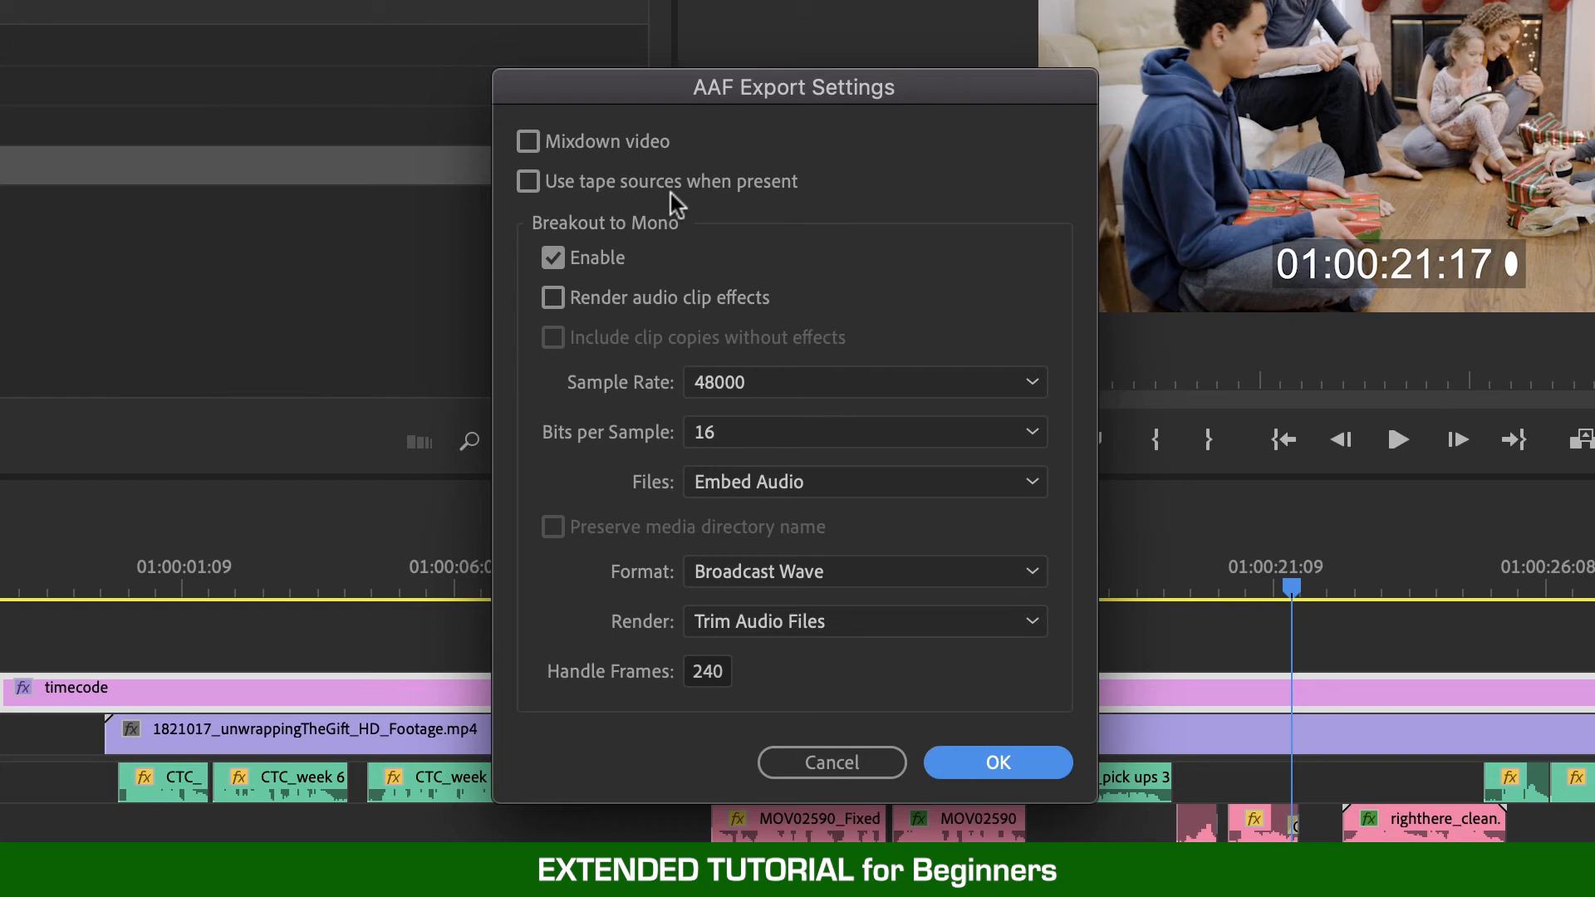
# - Keep Breakout to Mono enabled and turn on Render audio clip effects and Include clip copies without effects
pyautogui.click(551, 260)
pyautogui.click(551, 261)
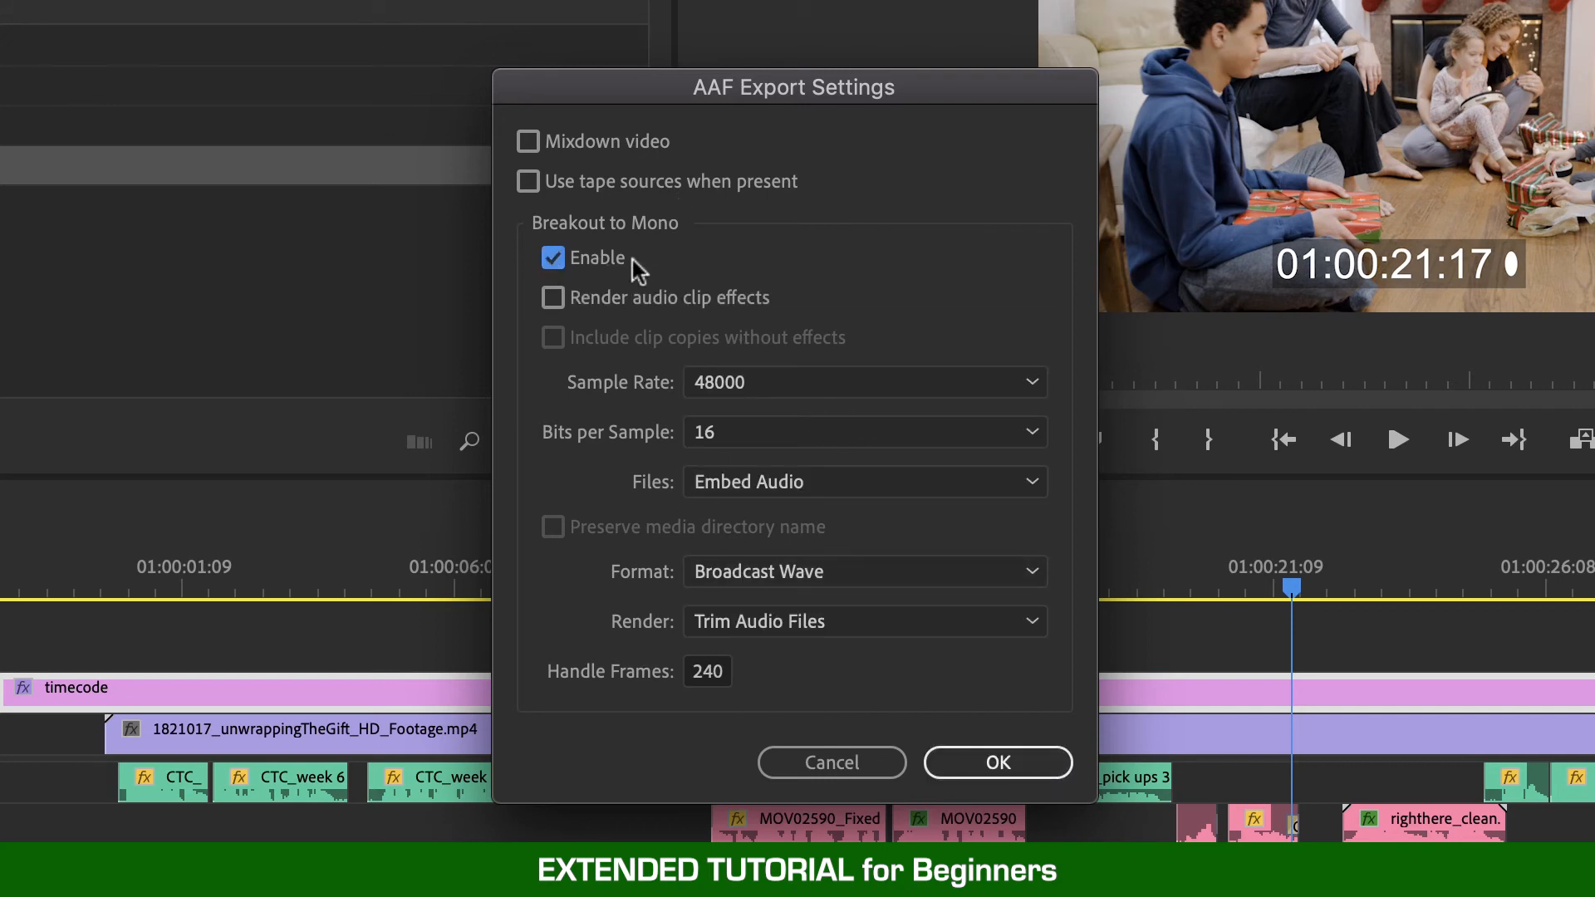
pyautogui.click(553, 299)
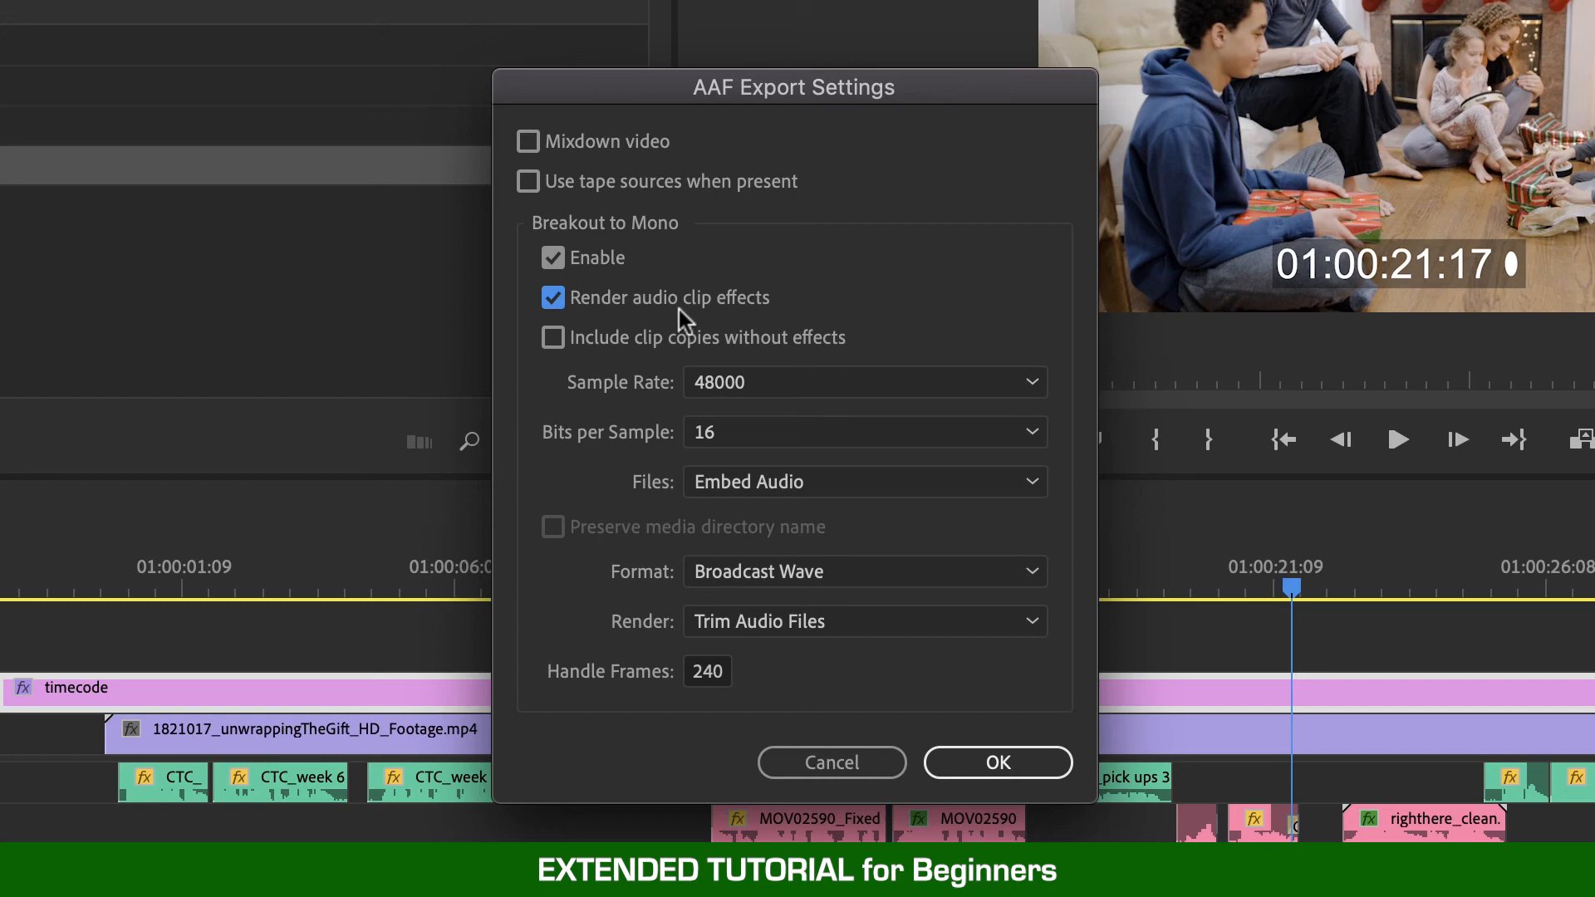
pyautogui.click(661, 340)
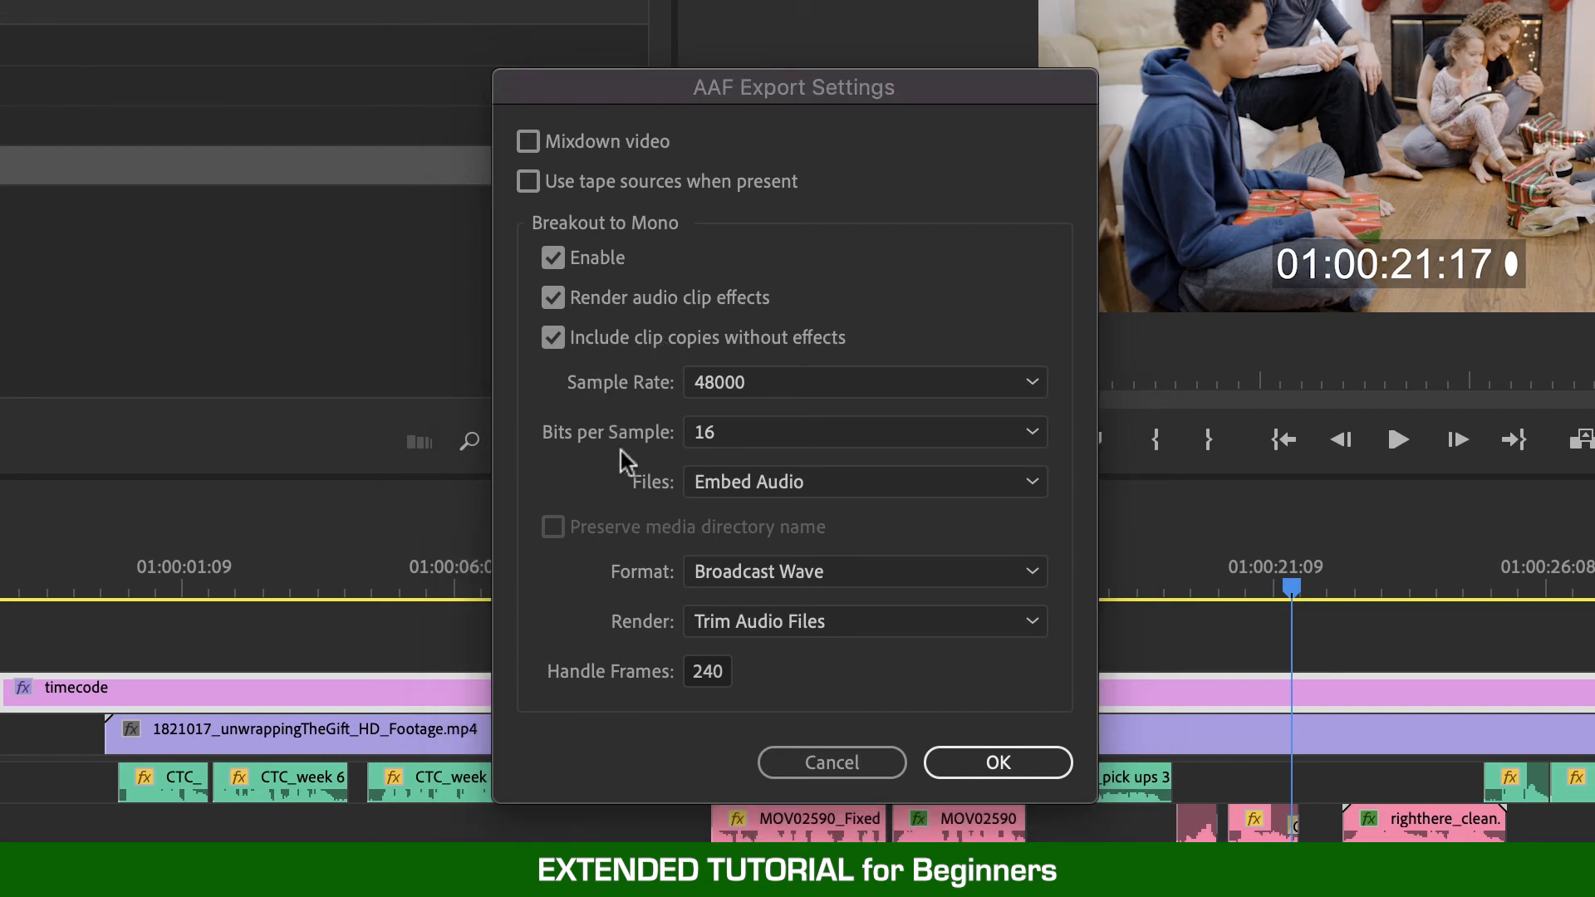
# - Review the Files and Format choices, keeping Embed Audio and Broadcast Wave
pyautogui.click(865, 478)
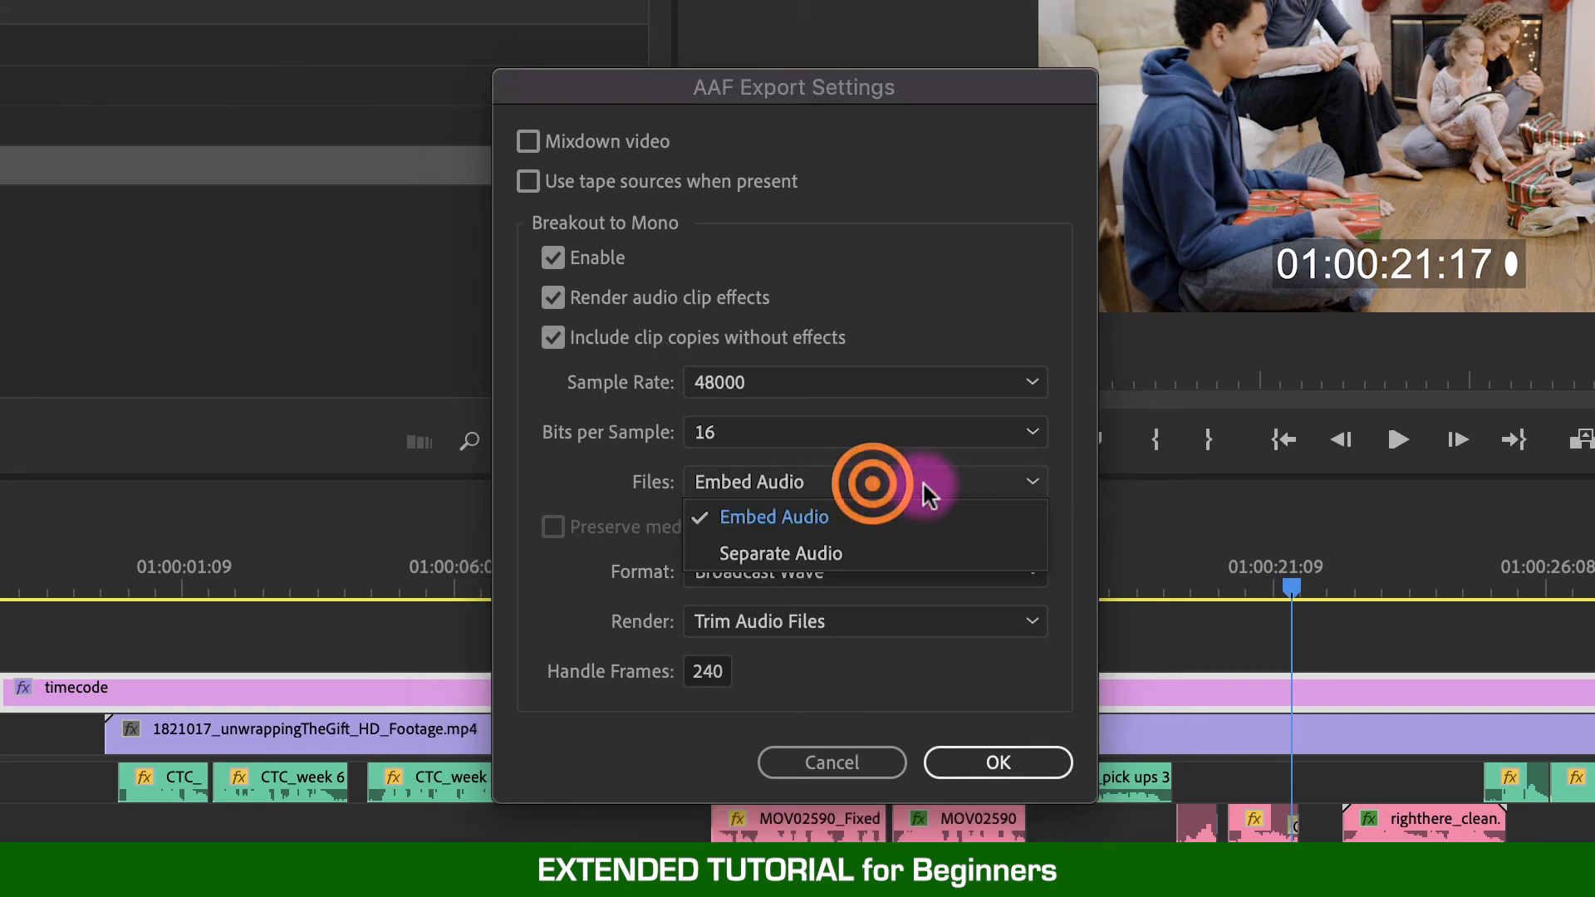
pyautogui.click(858, 516)
pyautogui.click(809, 571)
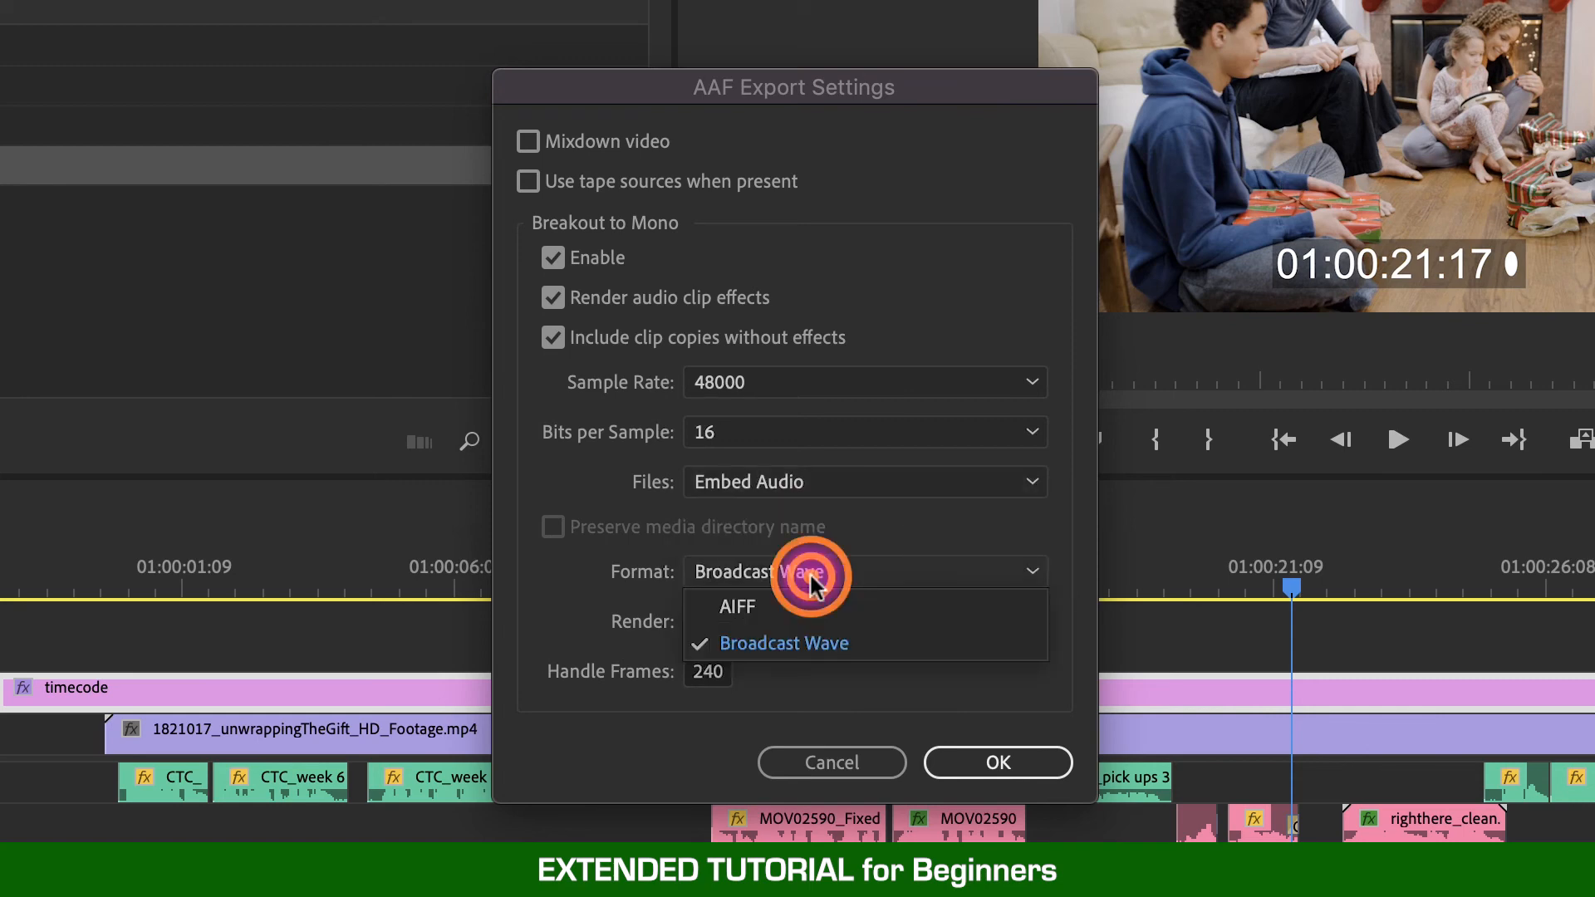
pyautogui.click(815, 642)
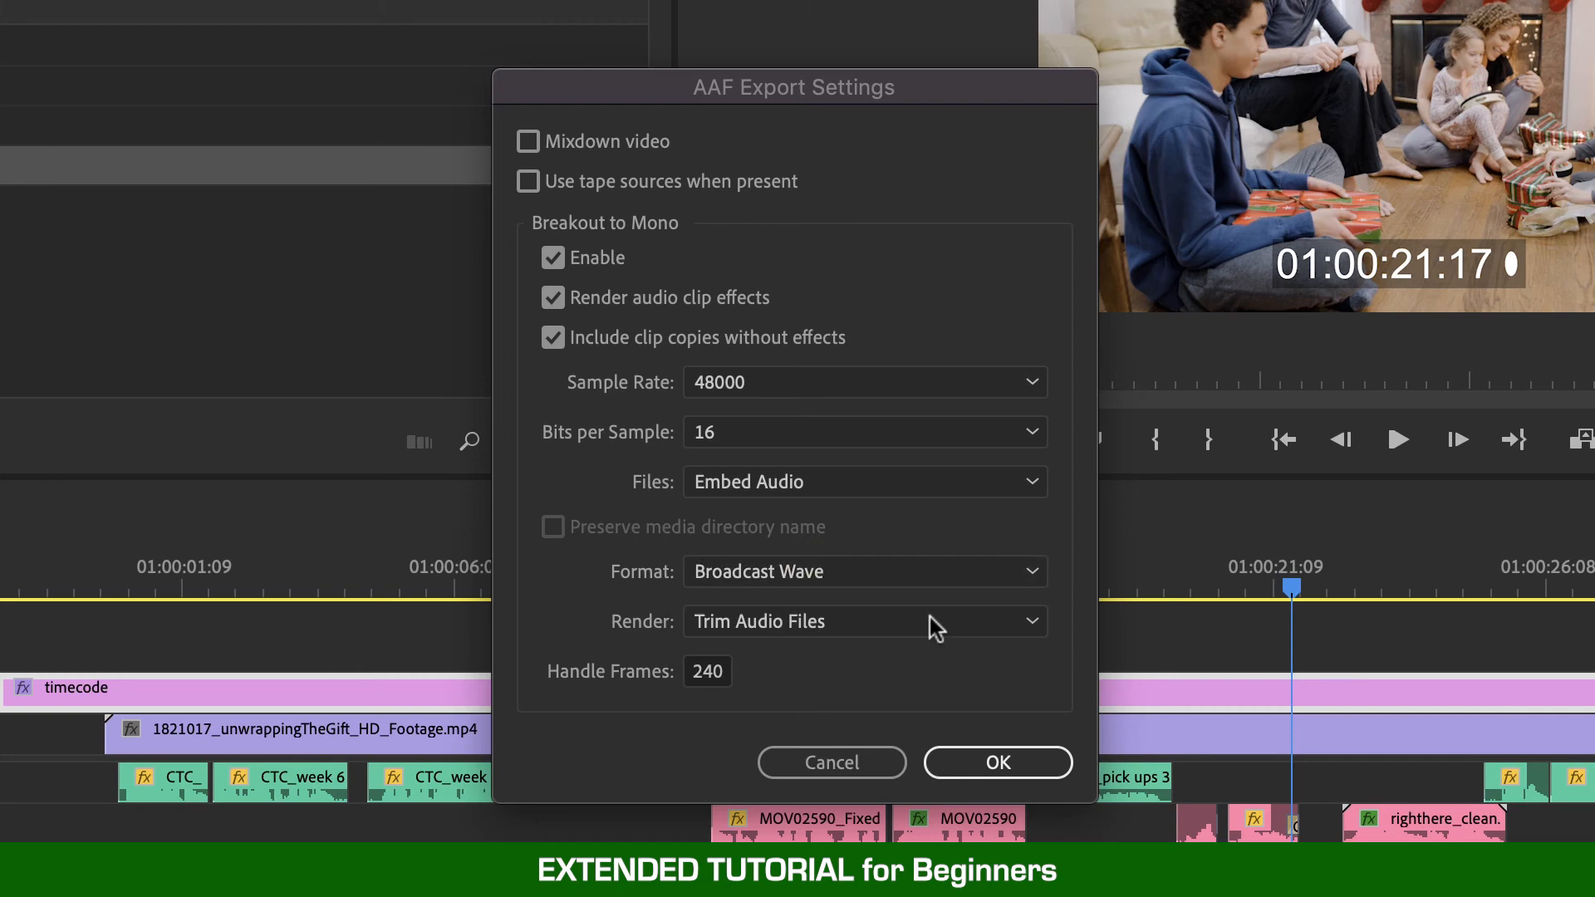
pyautogui.click(900, 572)
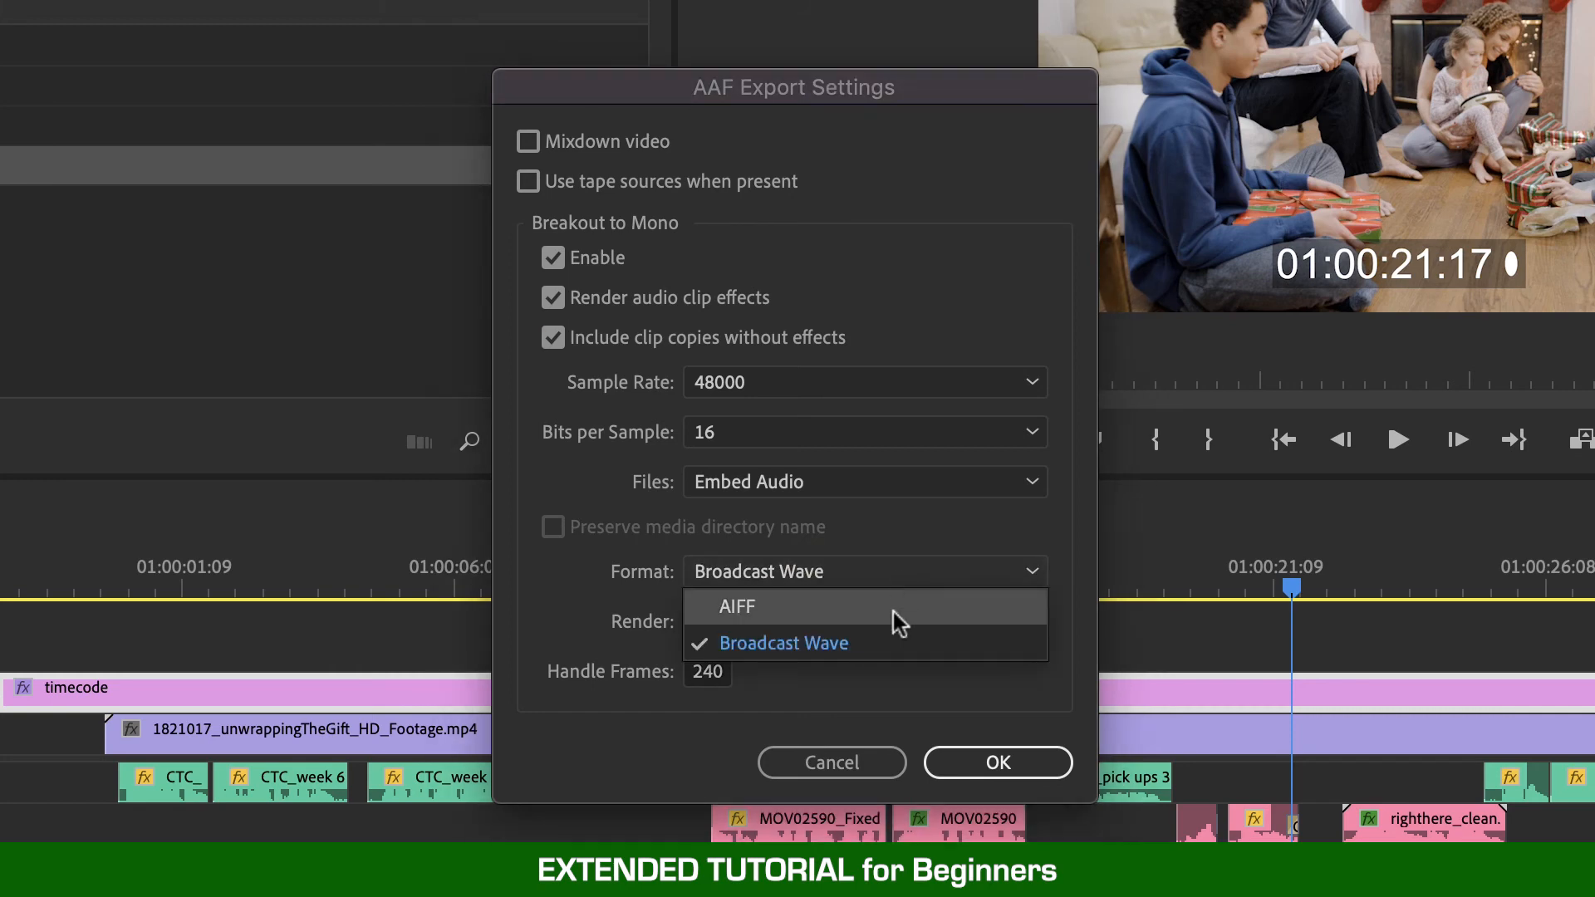
pyautogui.click(932, 644)
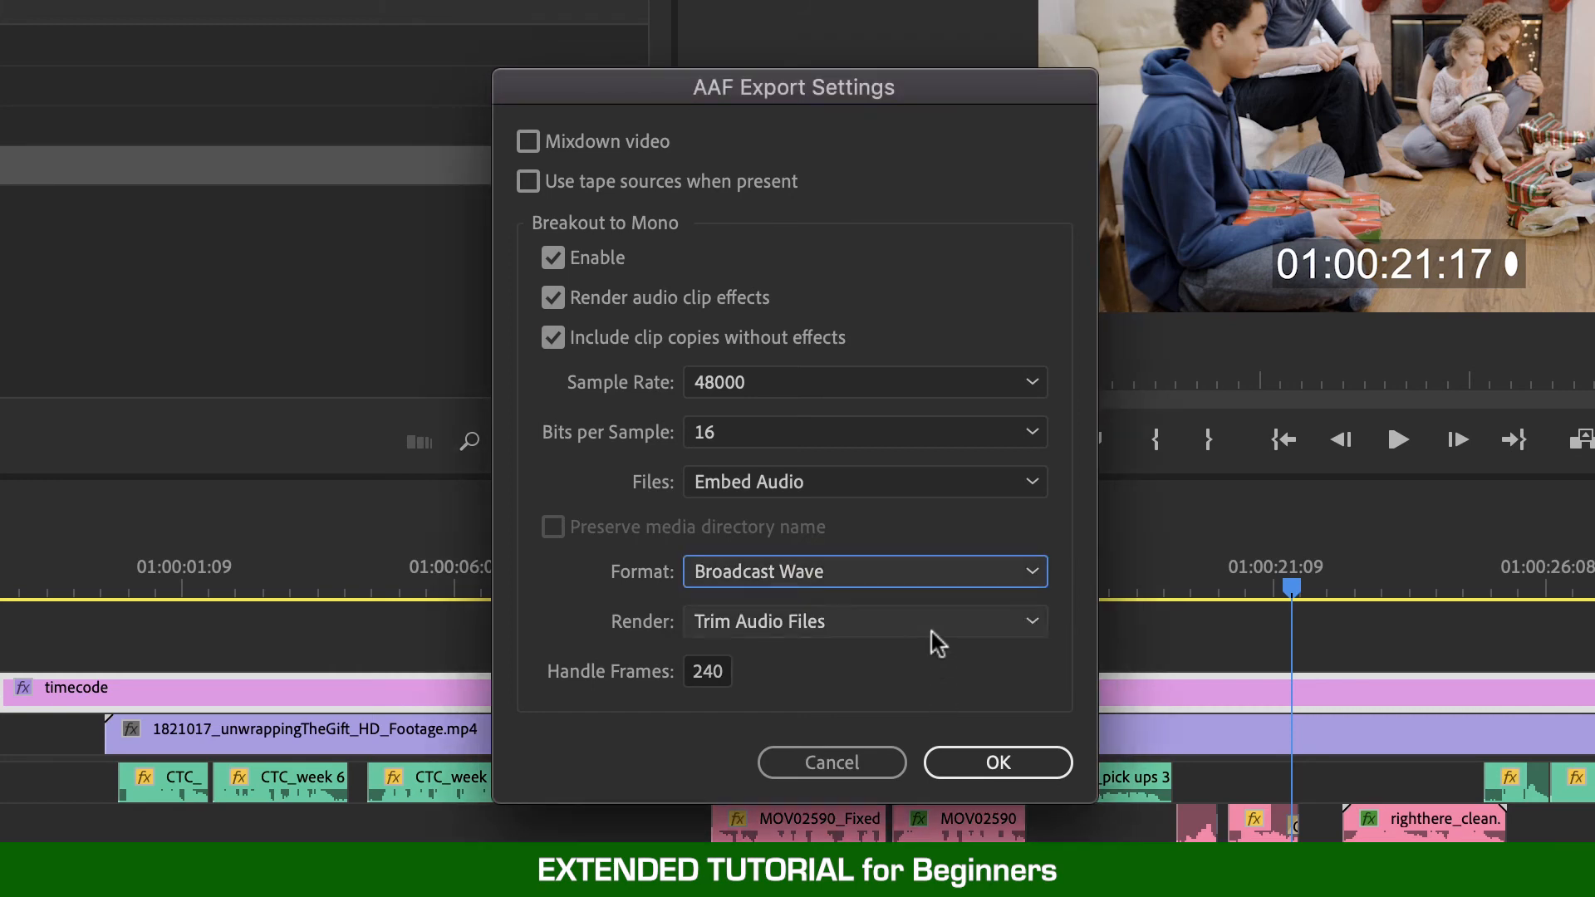
# - Keep the Render option at Trim Audio Files with 240 handle frames and close the AAF export dialog
pyautogui.click(930, 631)
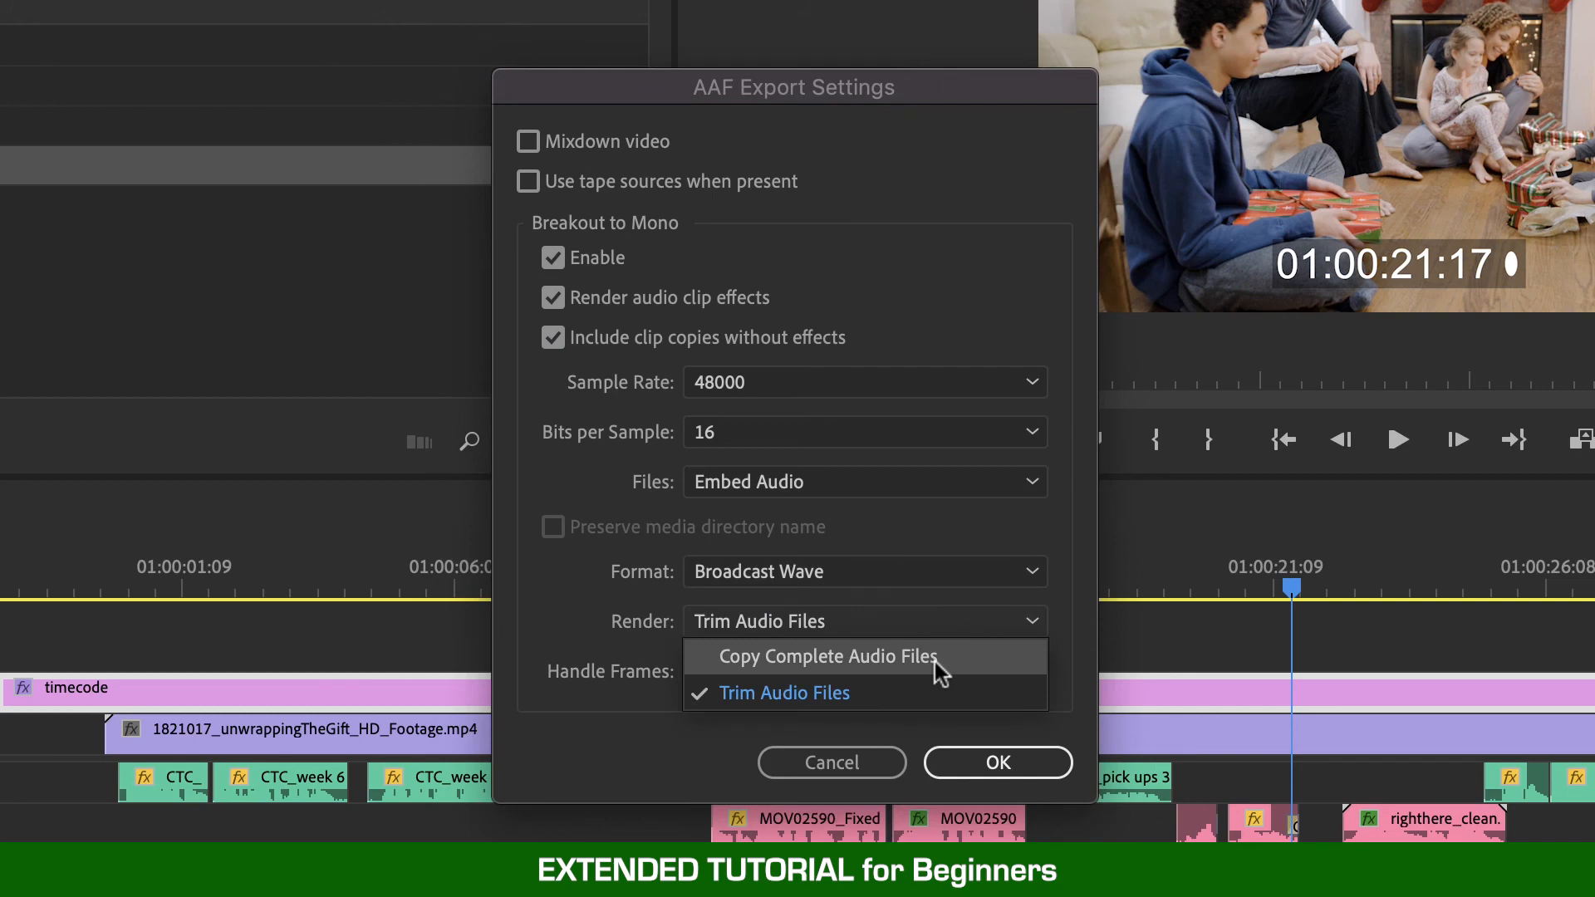
pyautogui.click(939, 697)
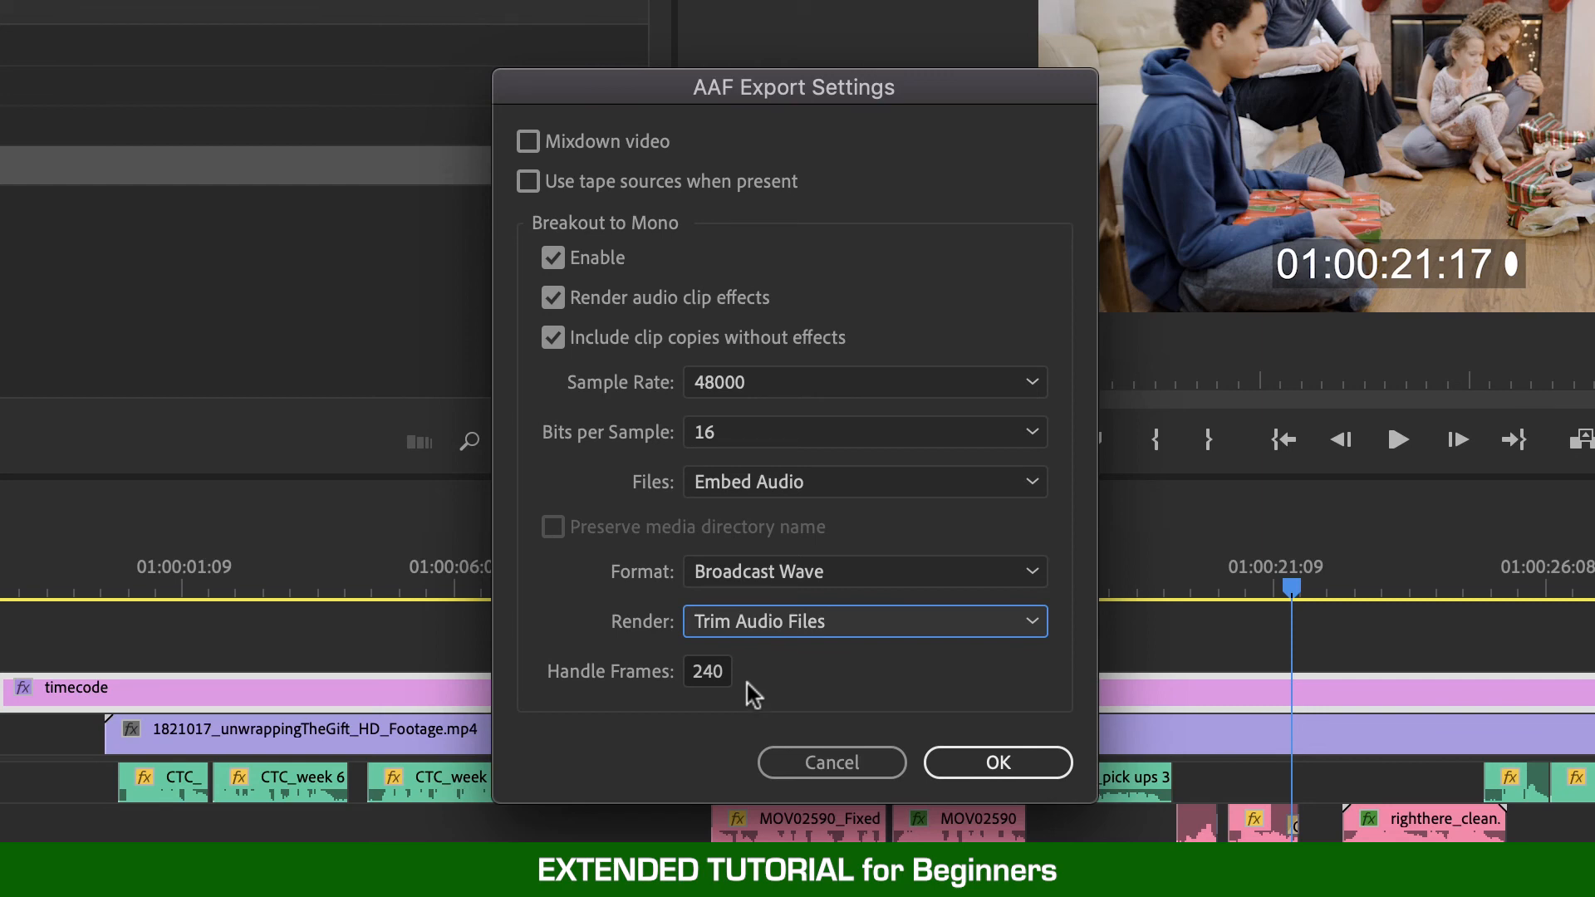
pyautogui.click(850, 625)
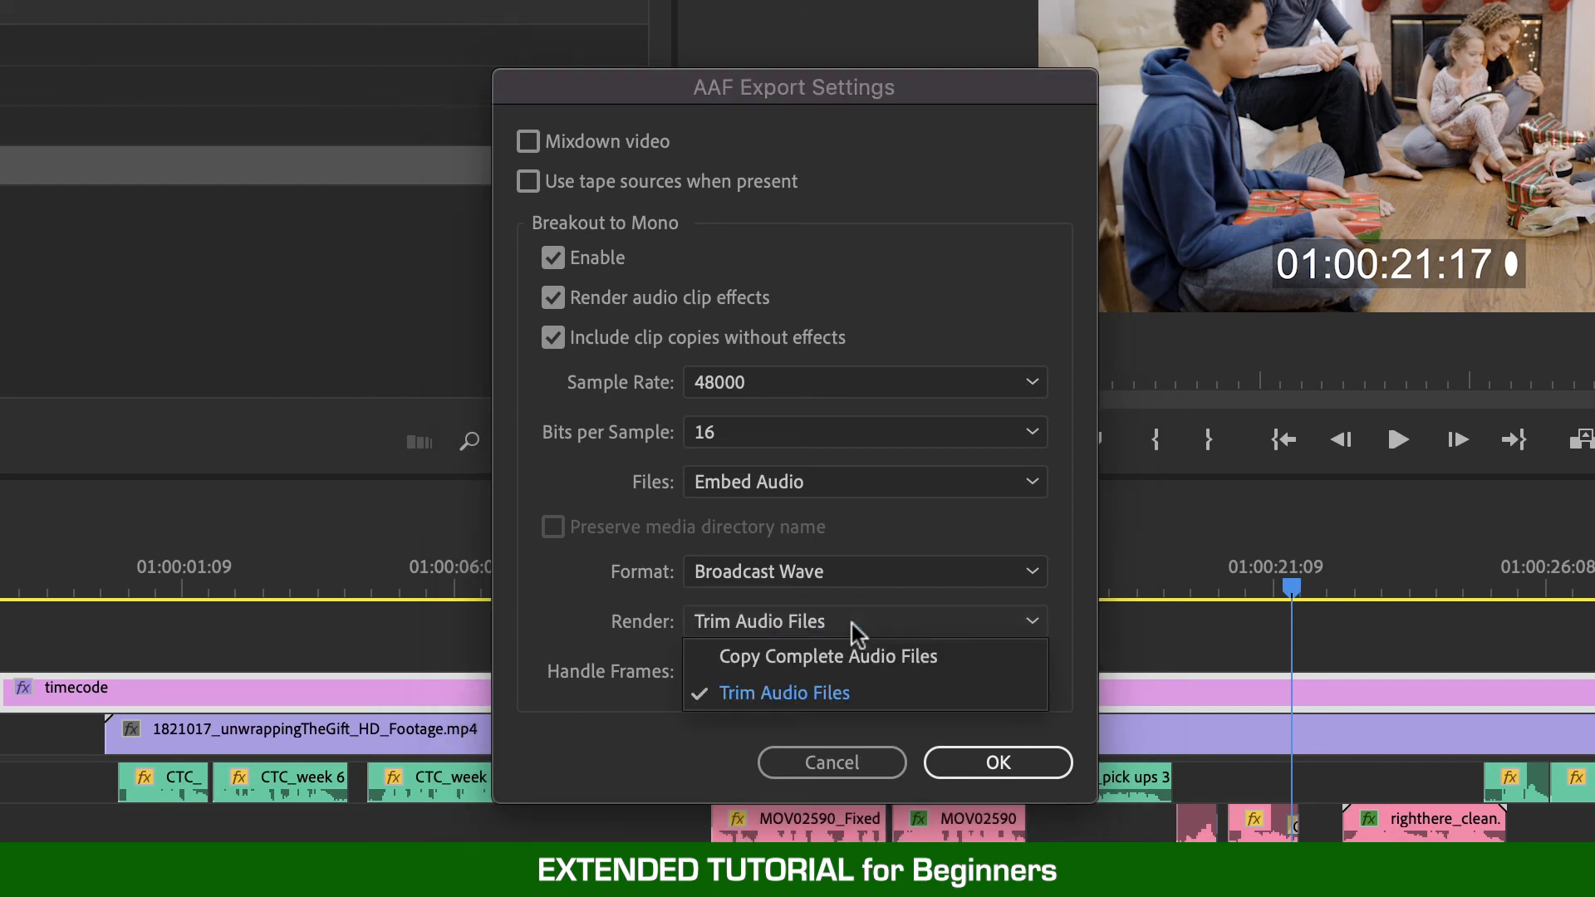
pyautogui.click(909, 725)
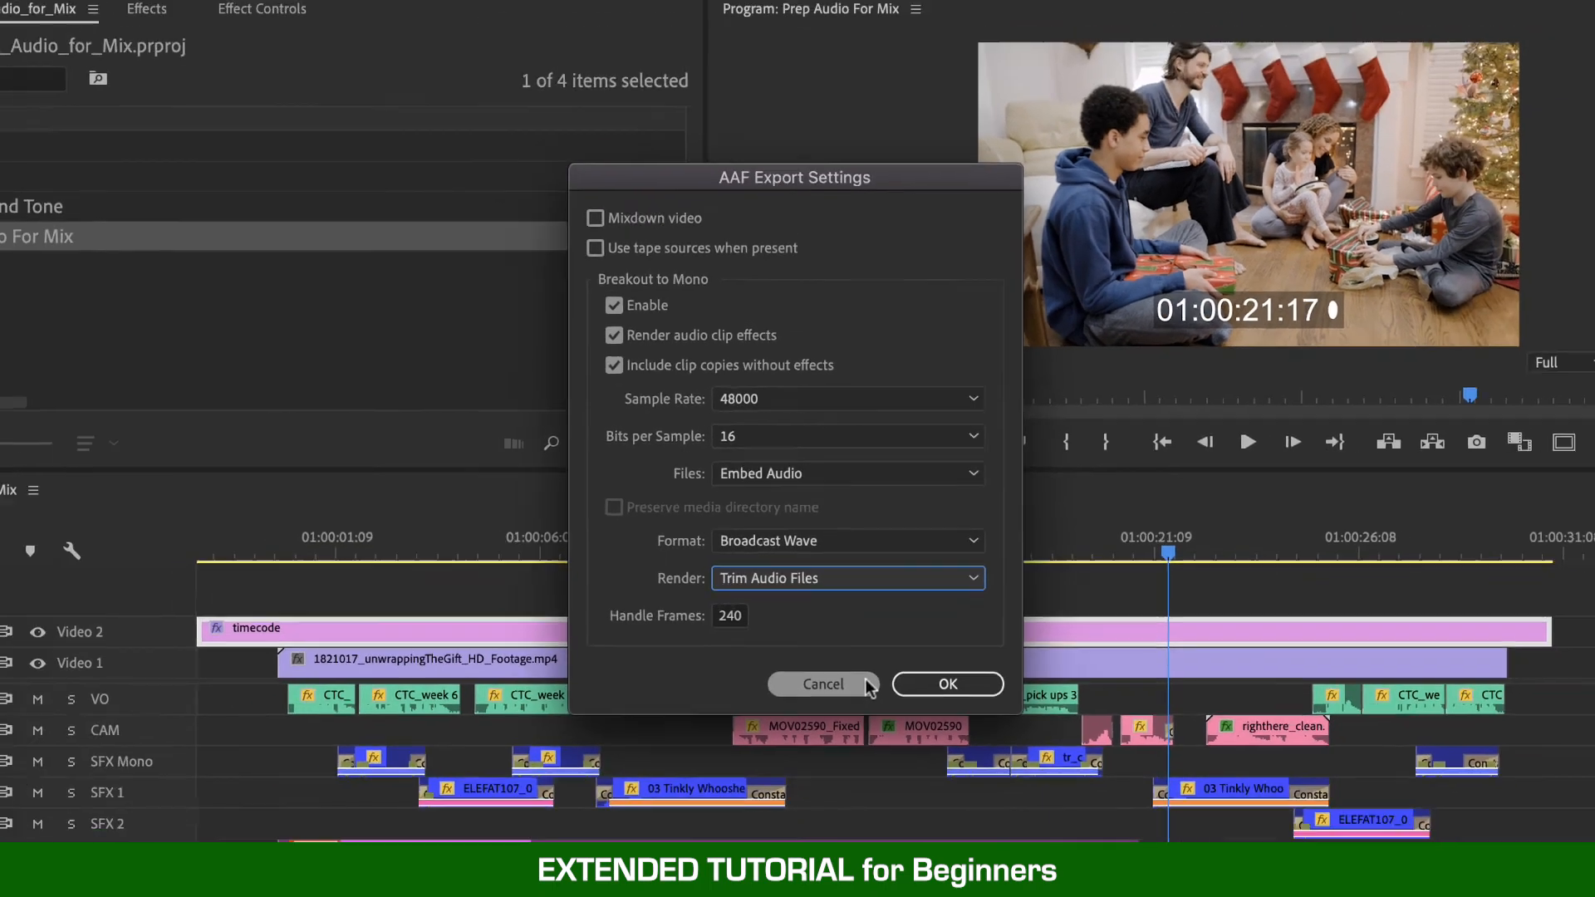
pyautogui.click(881, 761)
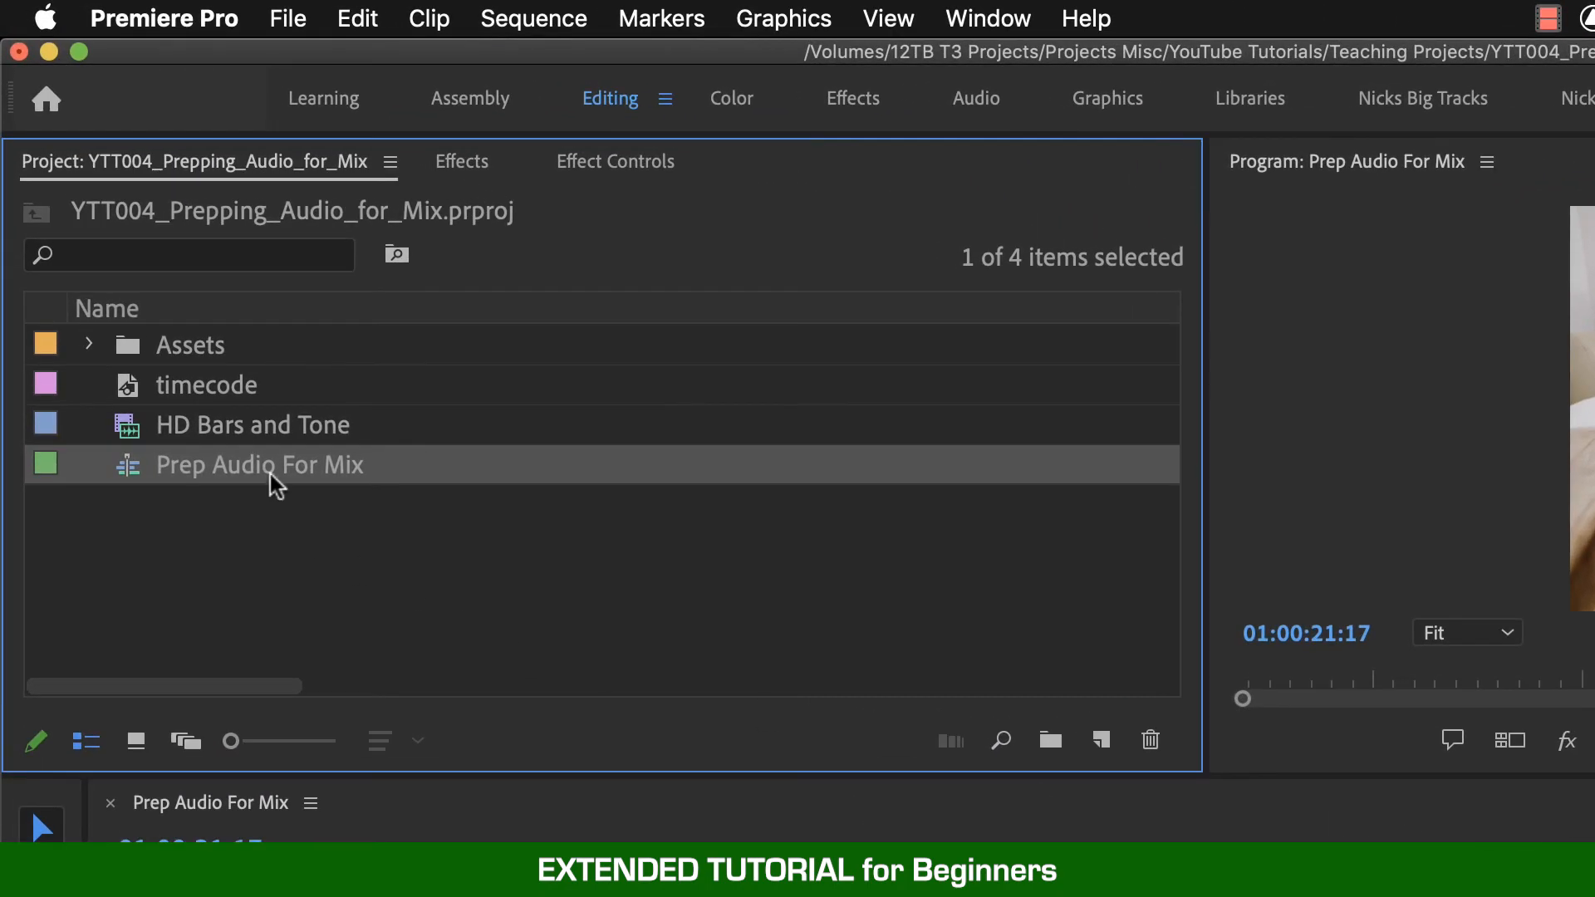
# - Reselect the Prep Audio For Mix sequence and choose the OMF export option
pyautogui.click(201, 352)
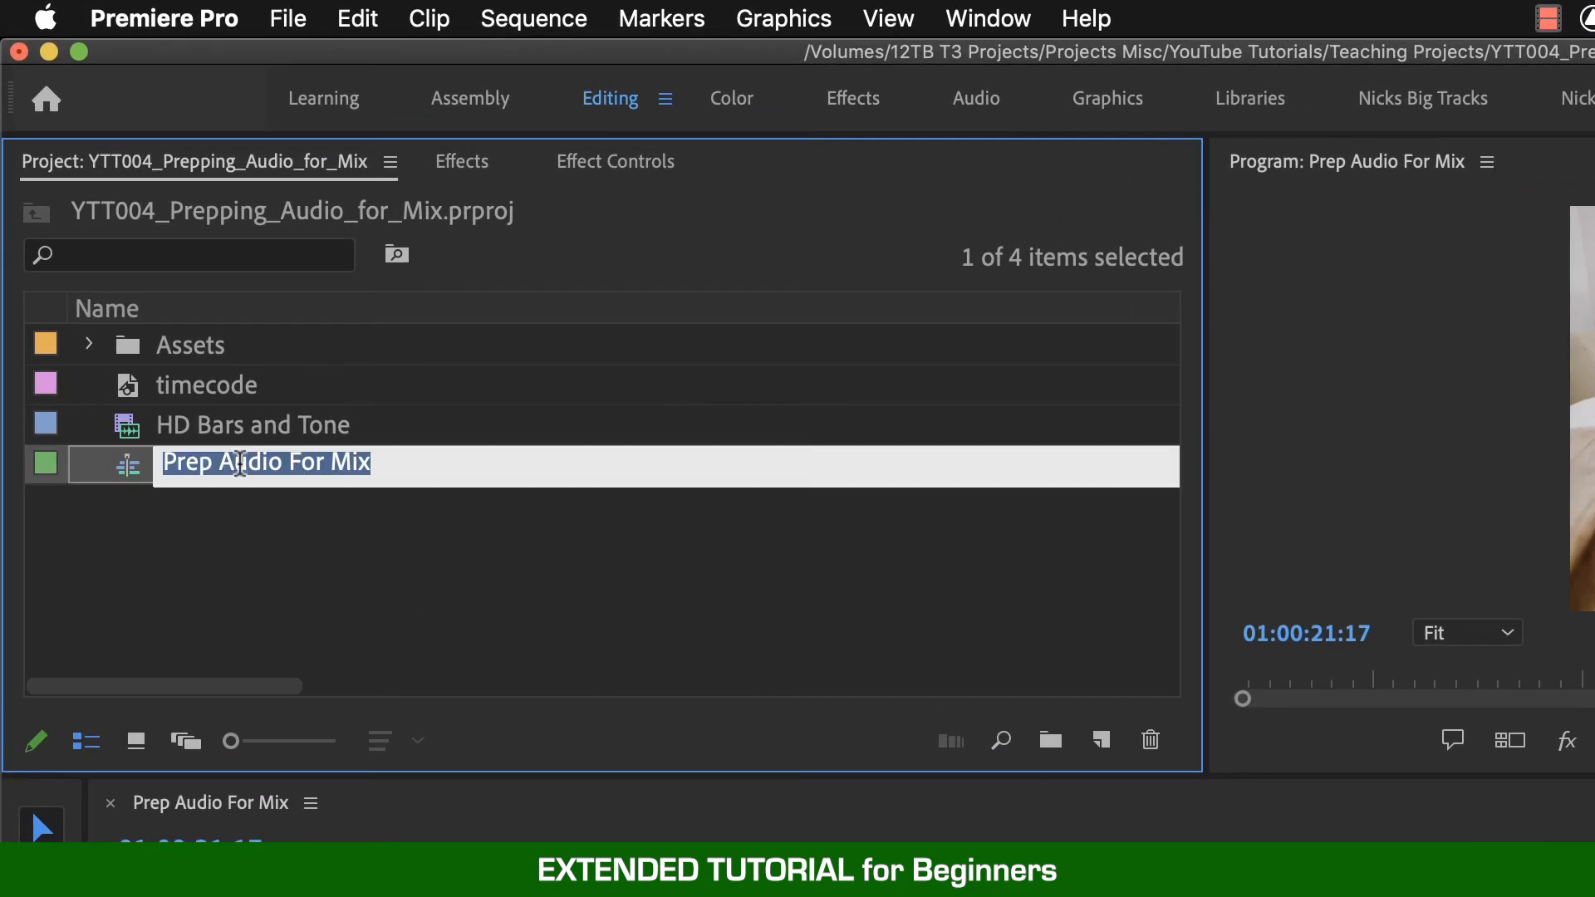
pyautogui.click(173, 385)
pyautogui.click(192, 467)
pyautogui.click(285, 17)
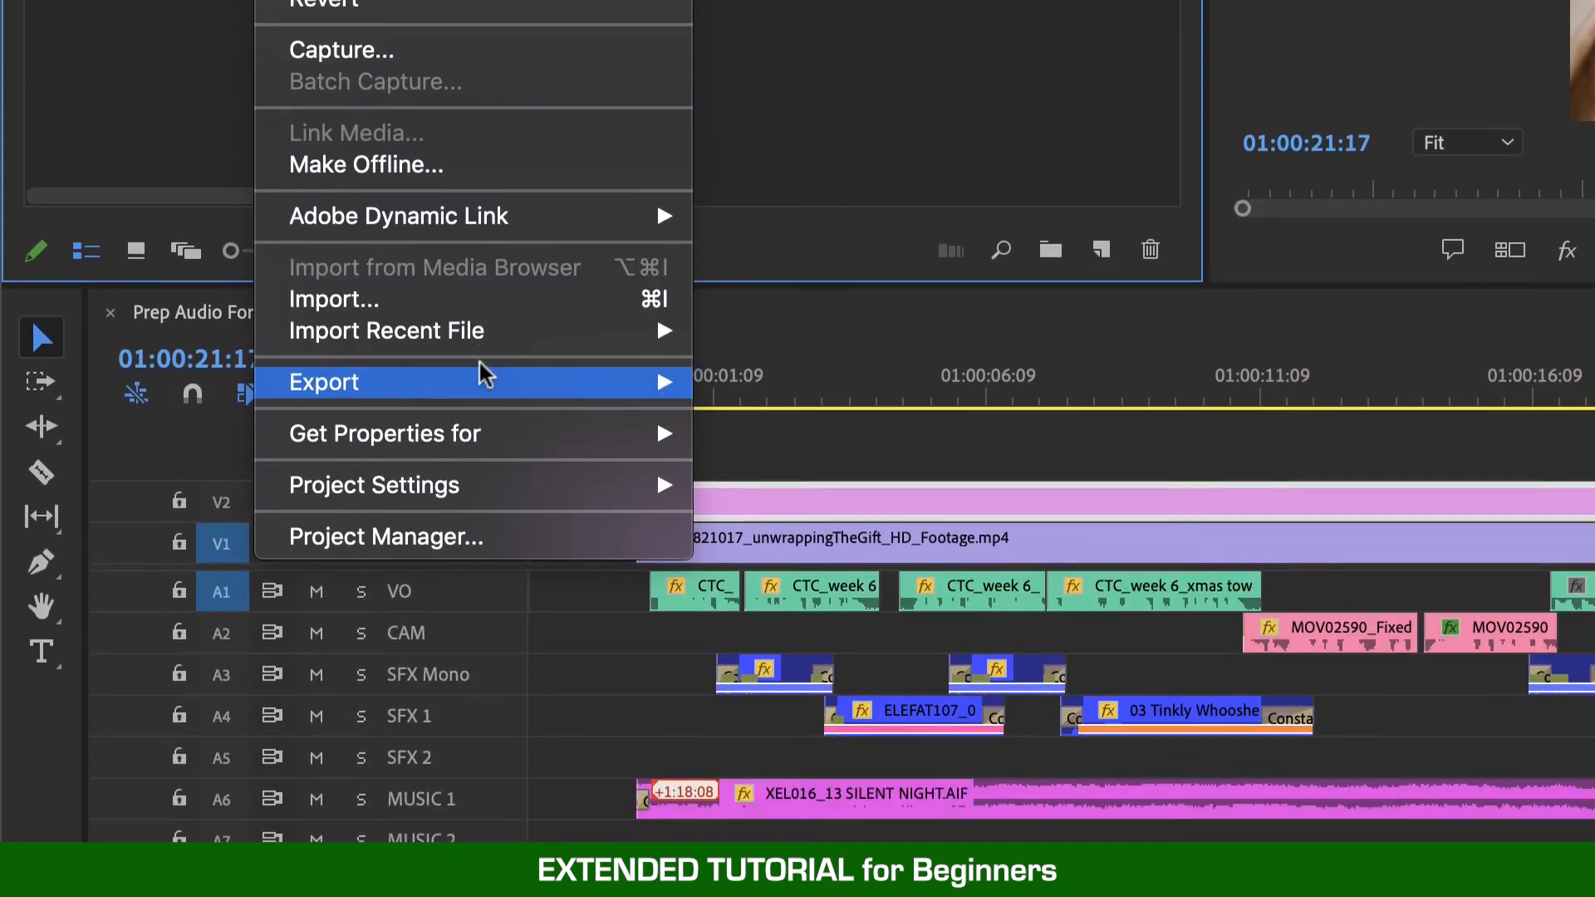
pyautogui.moveTo(485, 375)
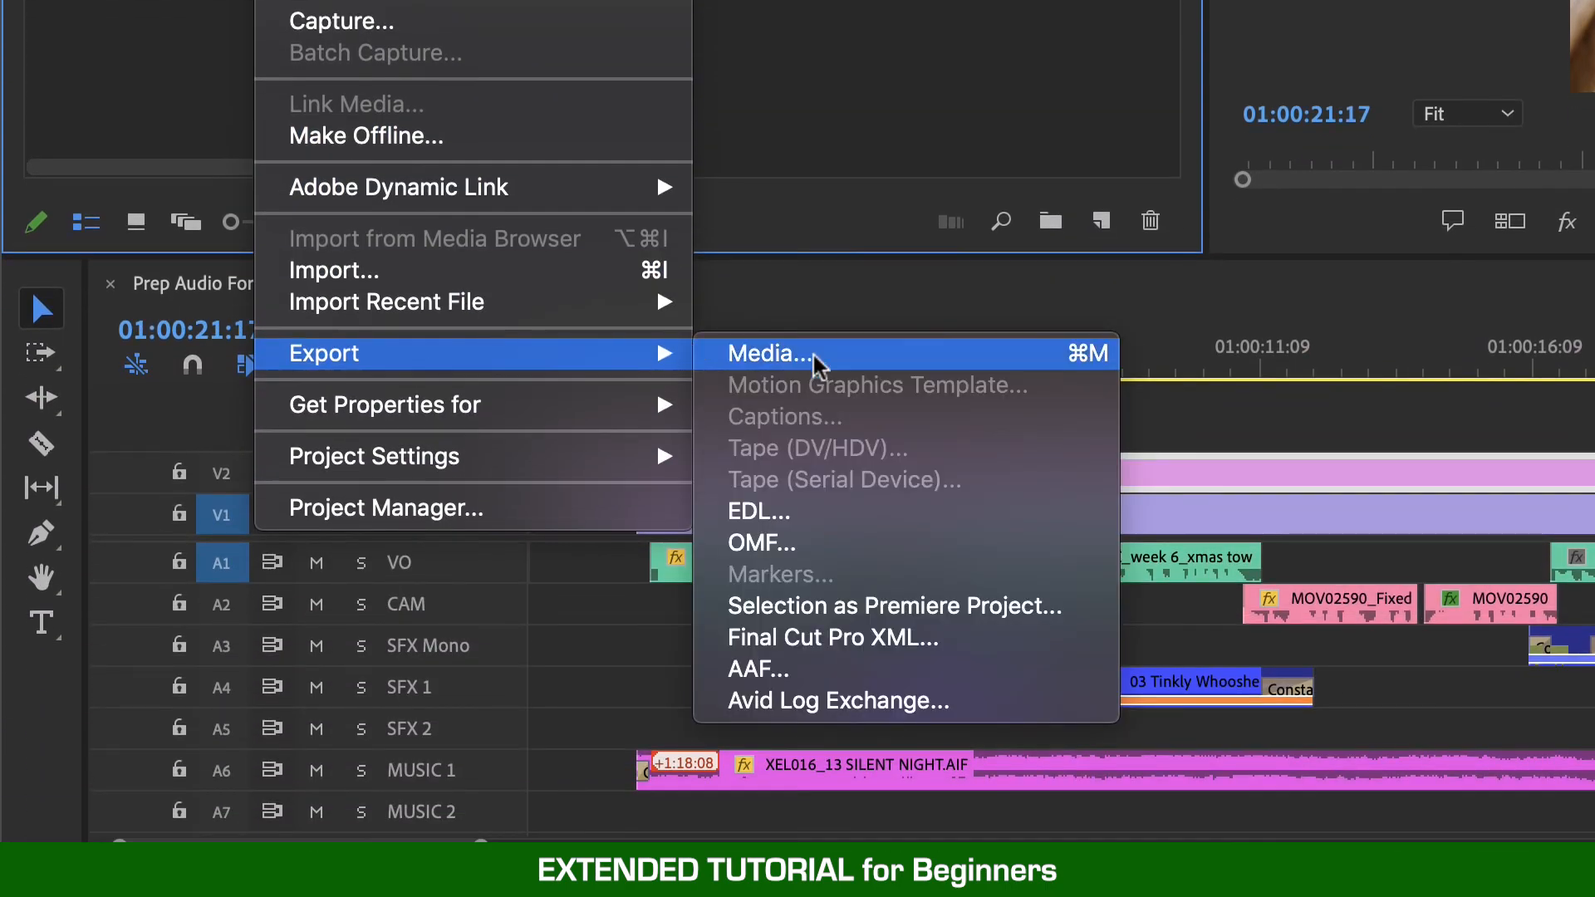
pyautogui.click(968, 548)
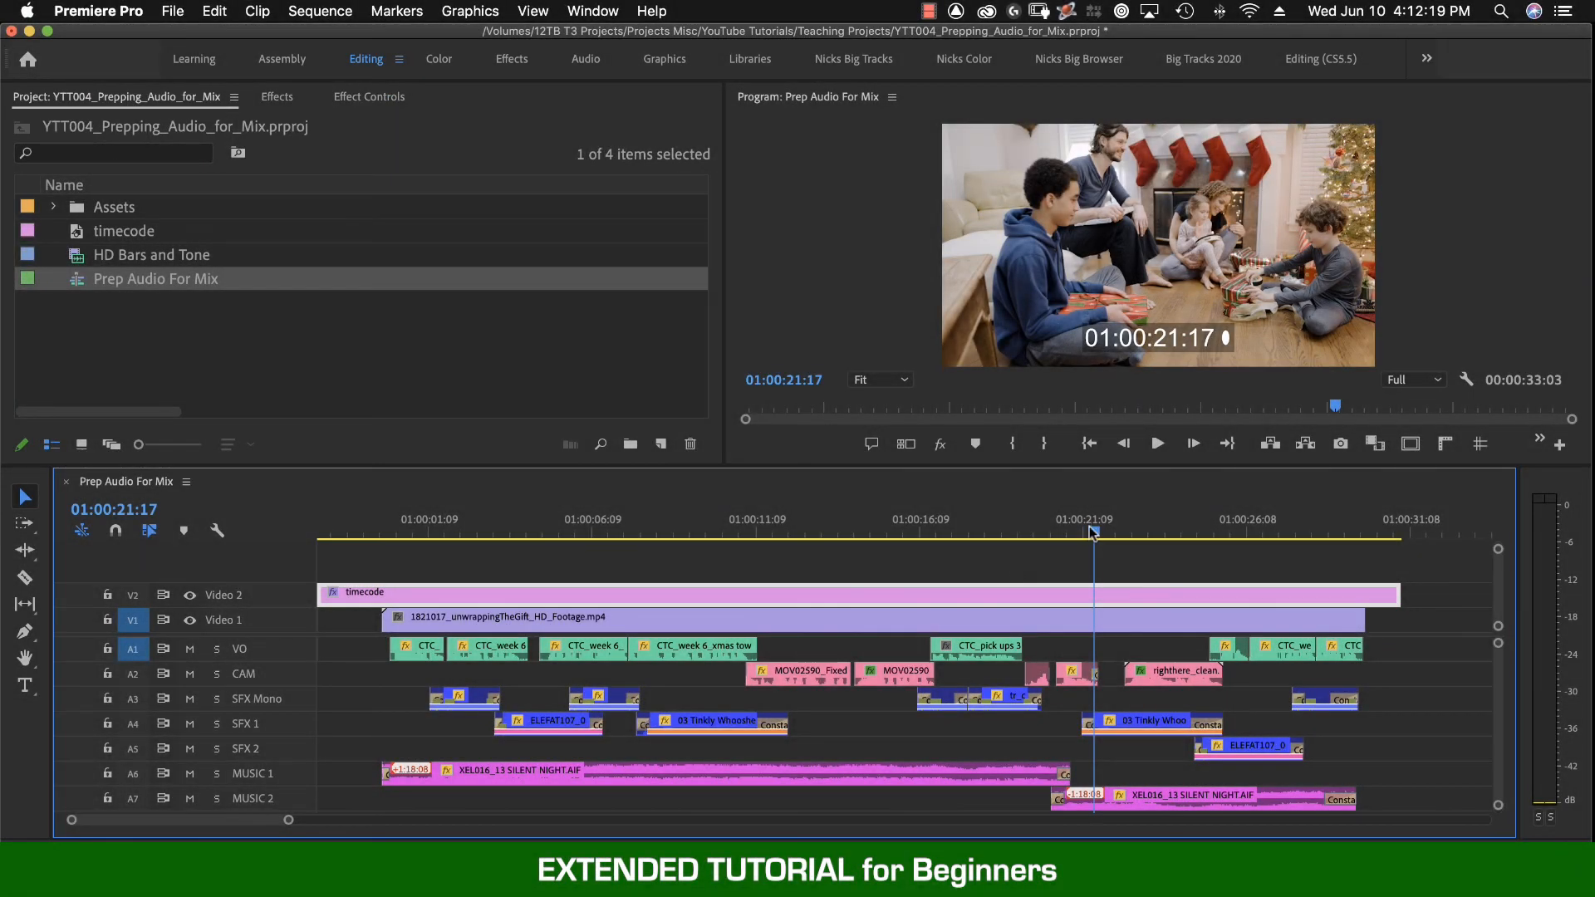
# - Move the playhead to the start of the sequence, step a frame back and forth, and play briefly
pyautogui.moveTo(1093, 531); pyautogui.dragTo(275, 544)
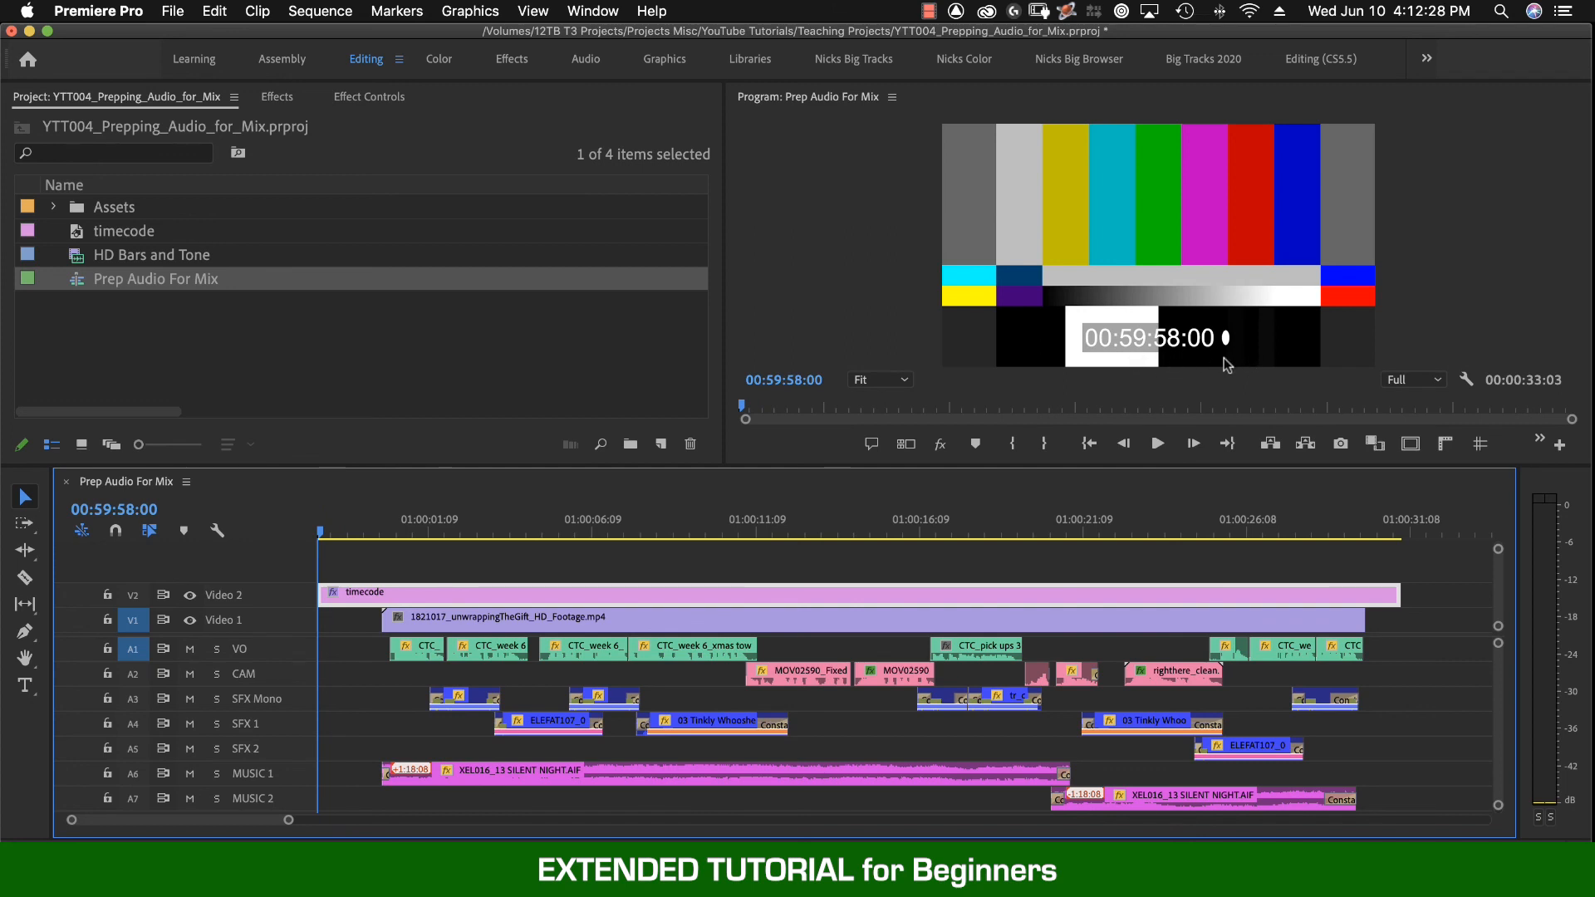
pyautogui.press('Right')
pyautogui.press('Left')
pyautogui.press('Right')
pyautogui.press('Left')
pyautogui.press('space')
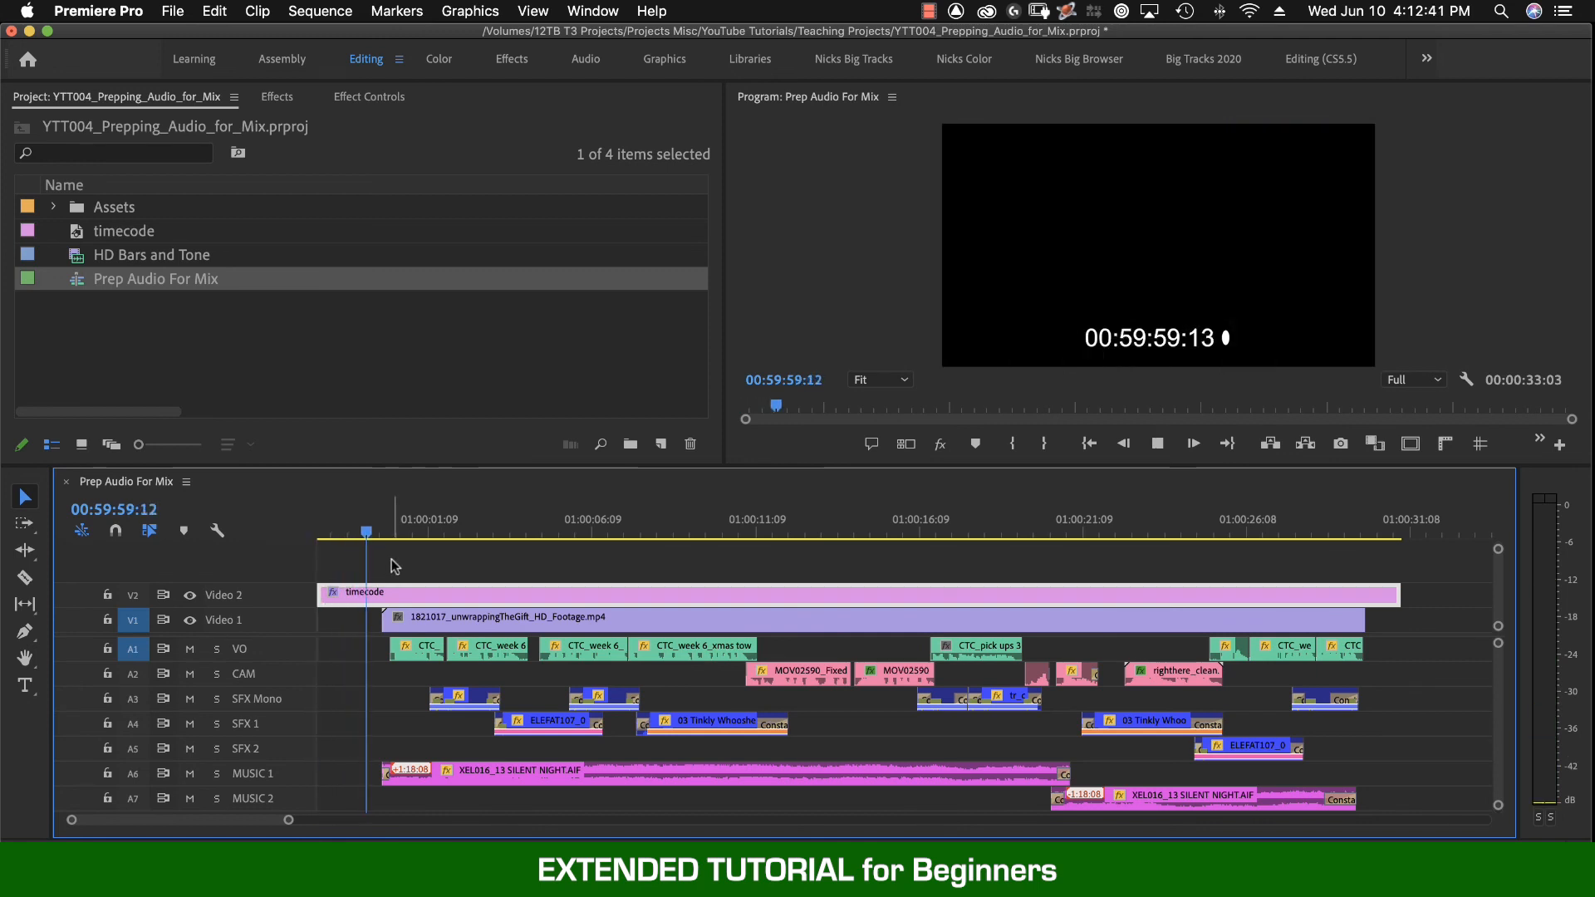
pyautogui.press('space')
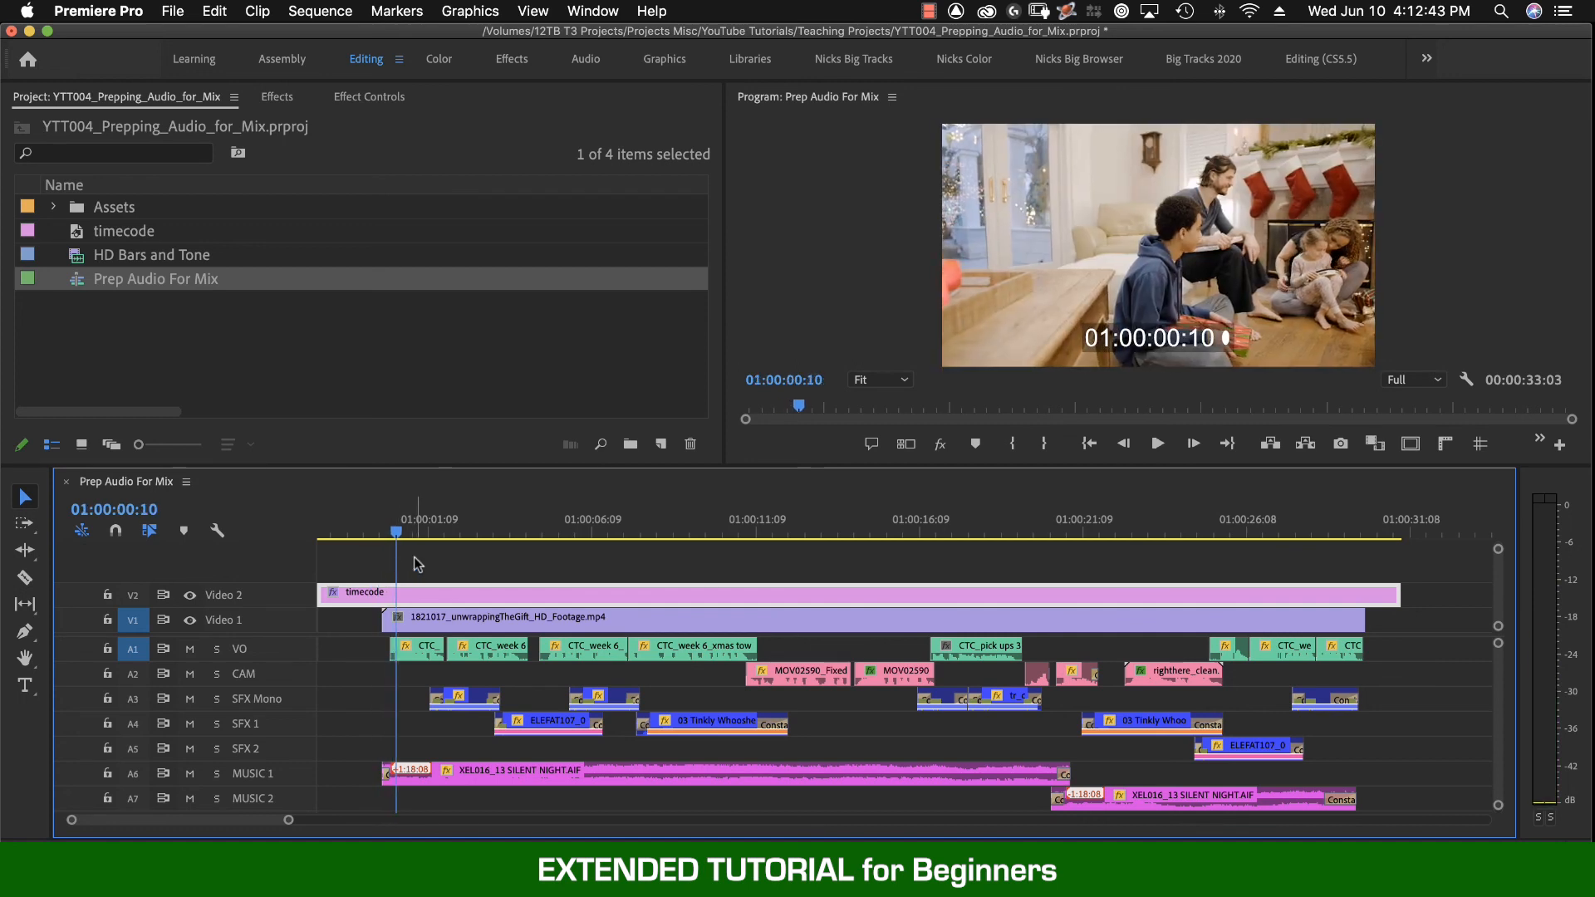